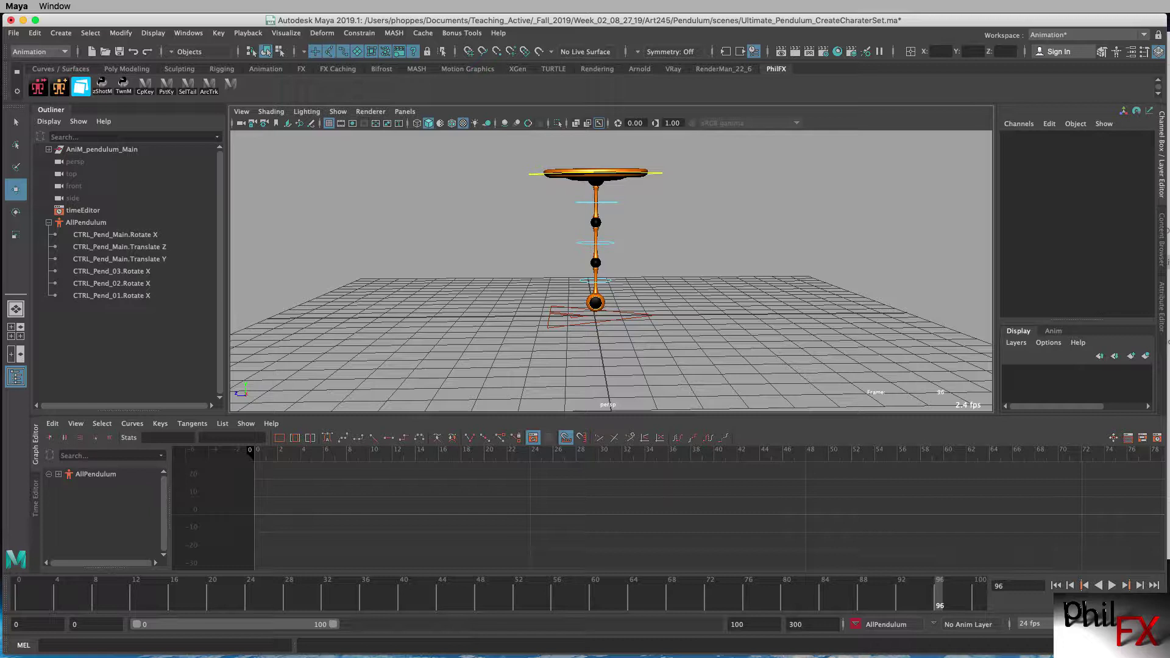
# Keep AllPendulum as the current character set and look over the Animation preferences
pyautogui.click(856, 625)
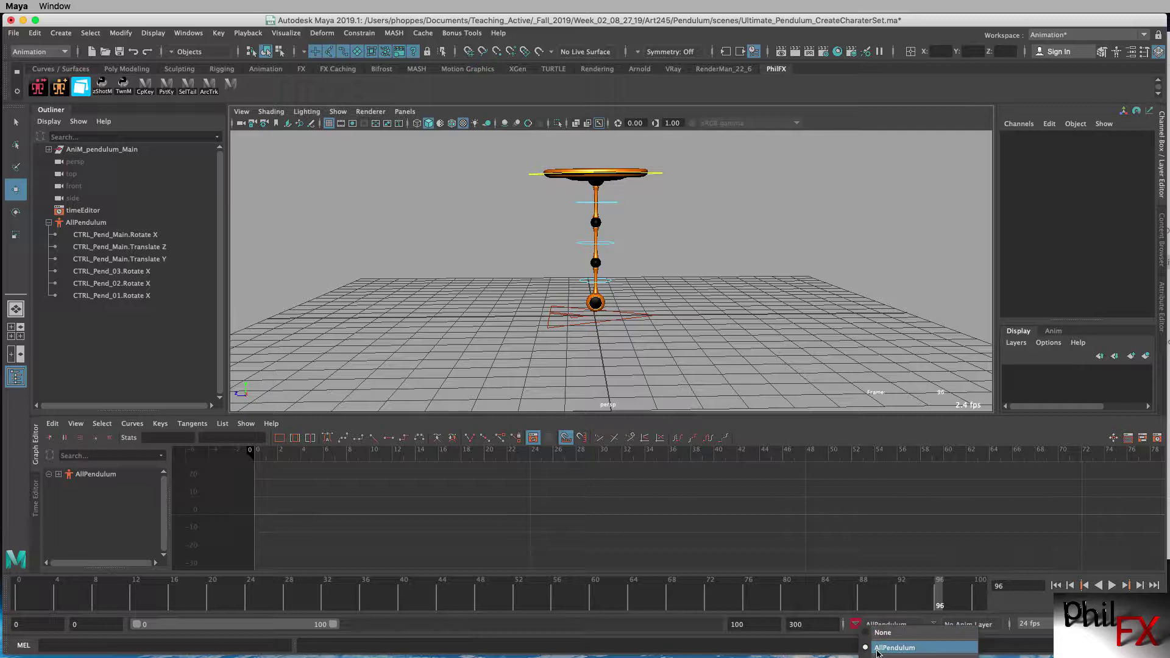
pyautogui.click(836, 356)
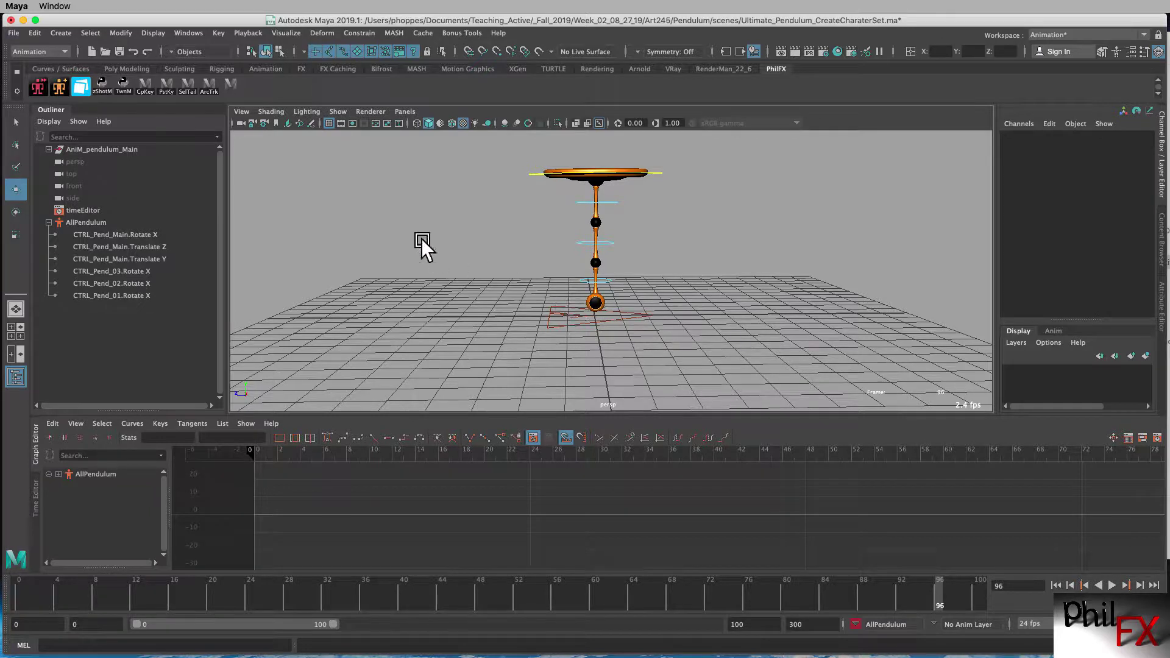
pyautogui.click(191, 32)
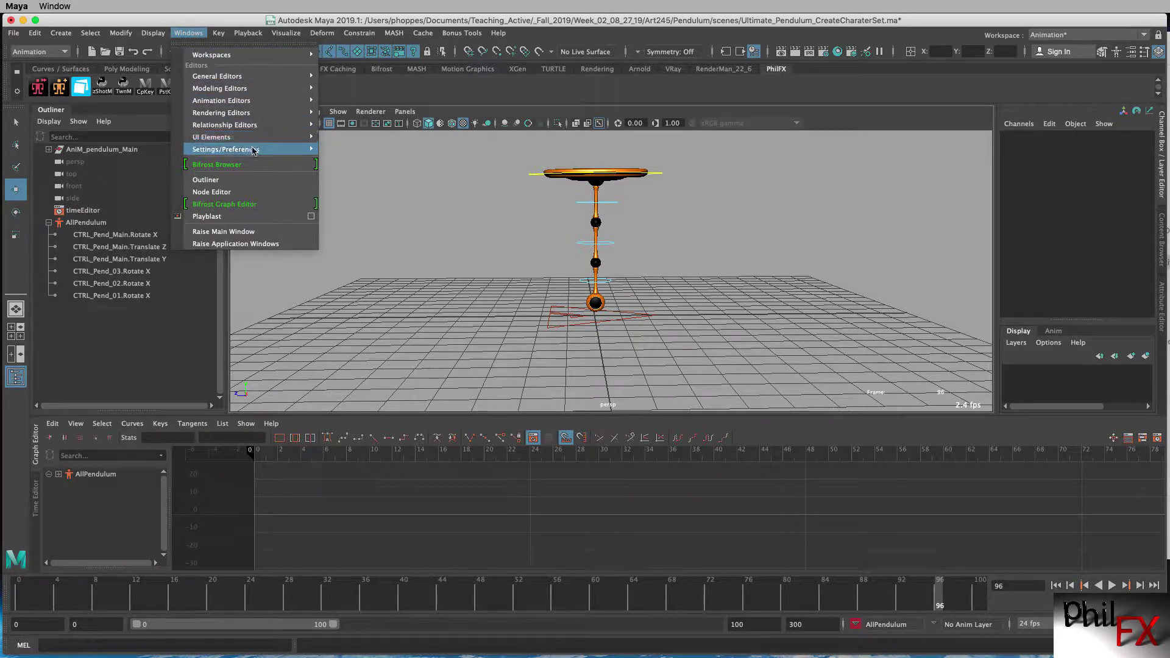
pyautogui.moveTo(254, 151)
pyautogui.click(344, 158)
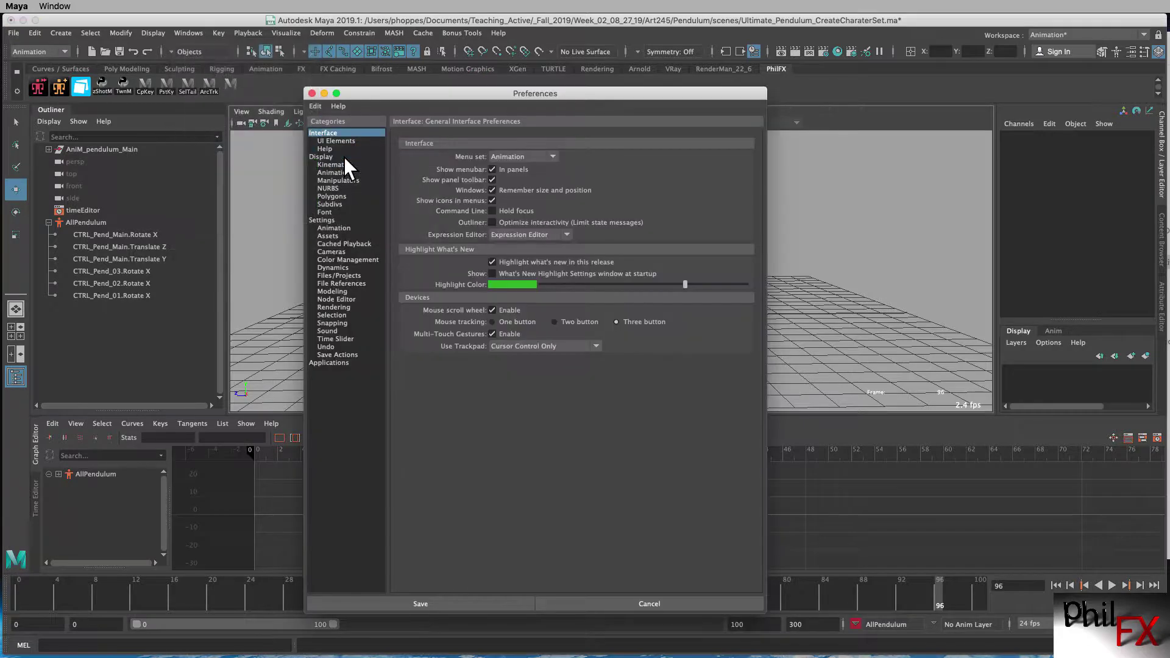
pyautogui.click(334, 227)
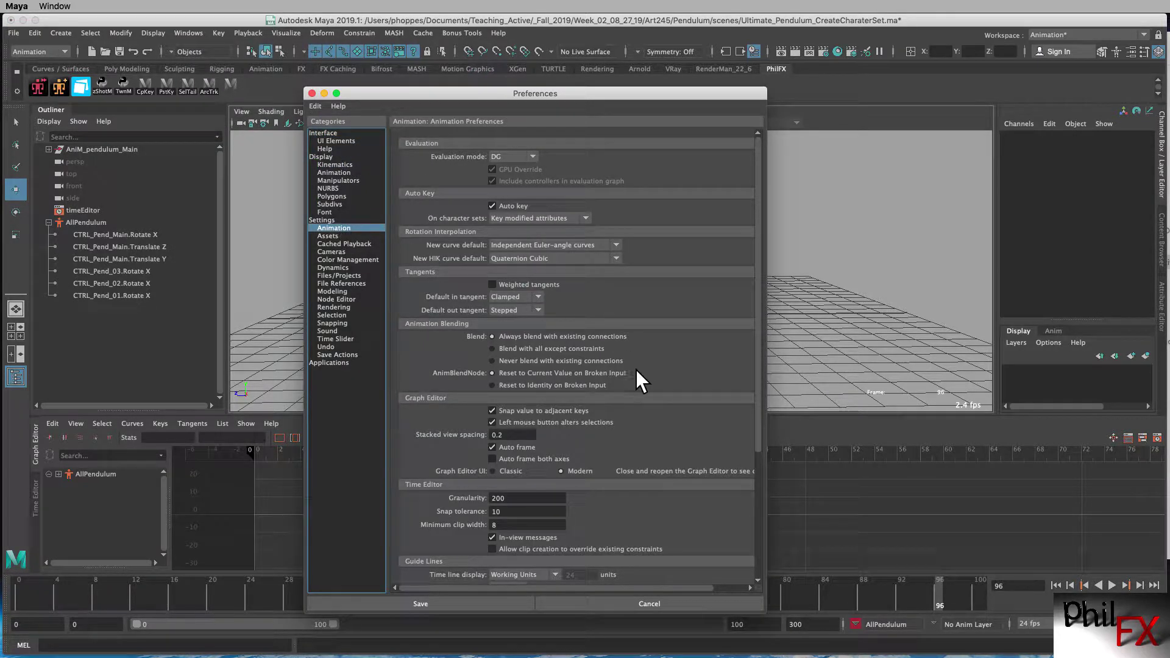
pyautogui.click(312, 94)
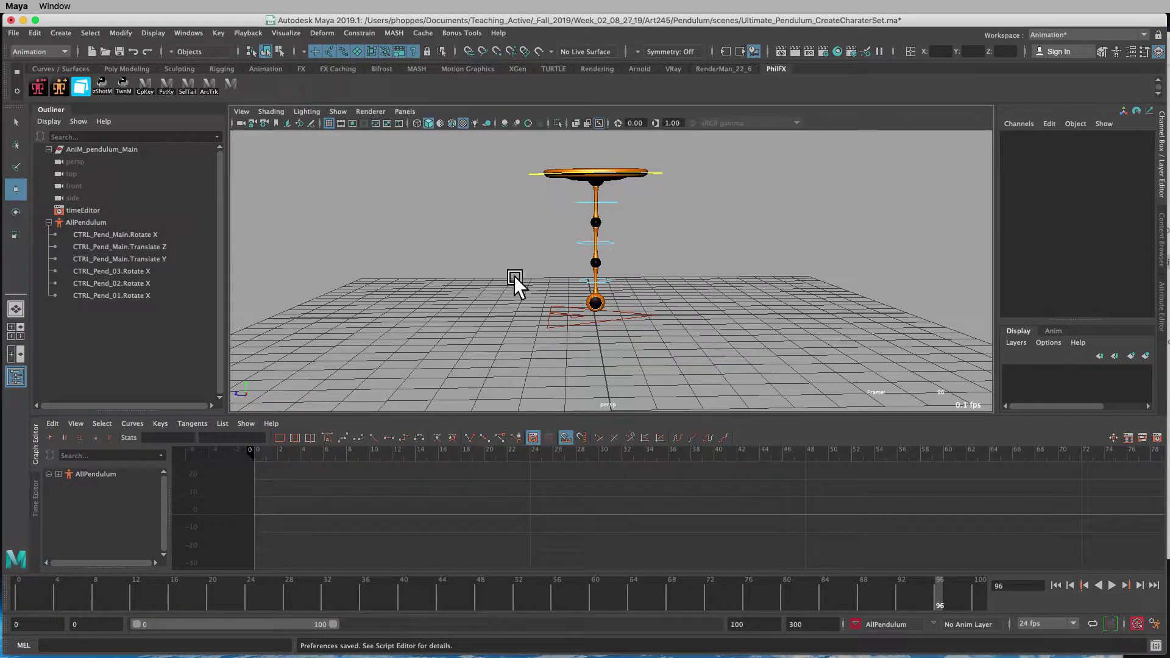
# Reopen the Animation preferences and set default in and out tangents to Auto
pyautogui.click(1160, 631)
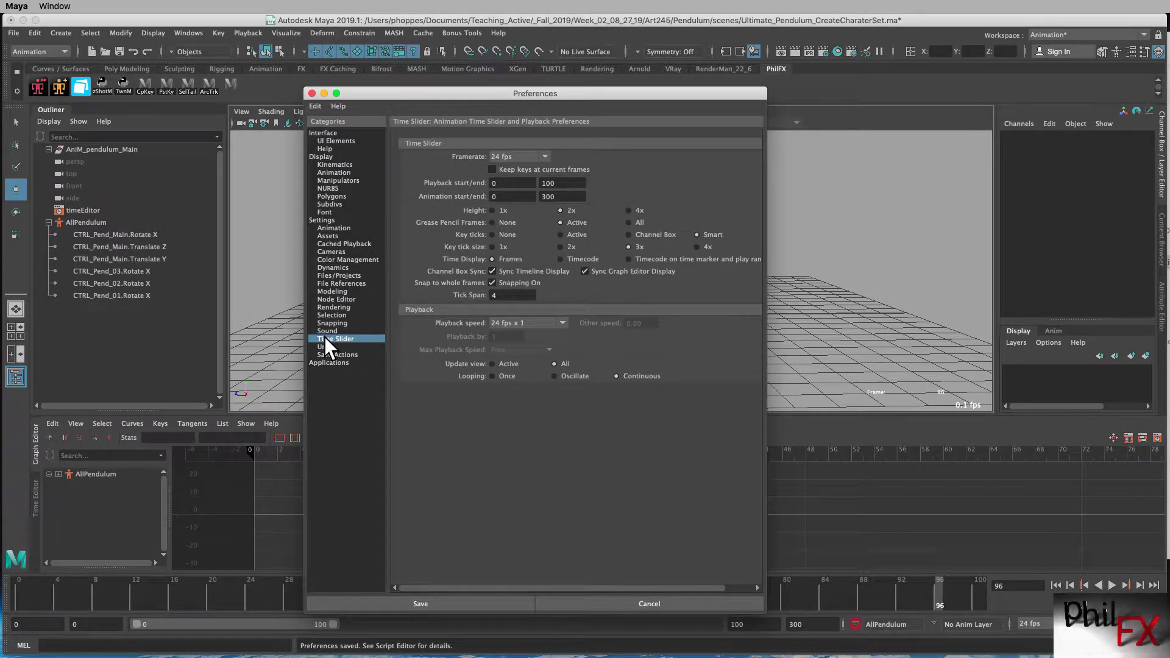
pyautogui.click(340, 228)
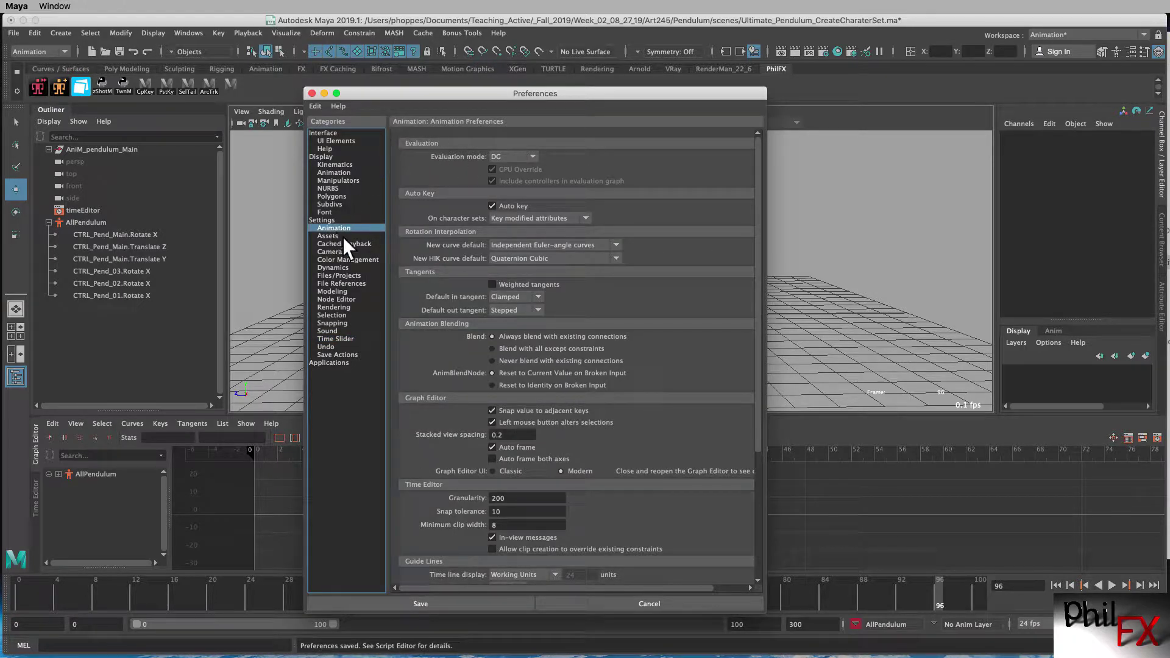
pyautogui.click(538, 296)
pyautogui.click(511, 368)
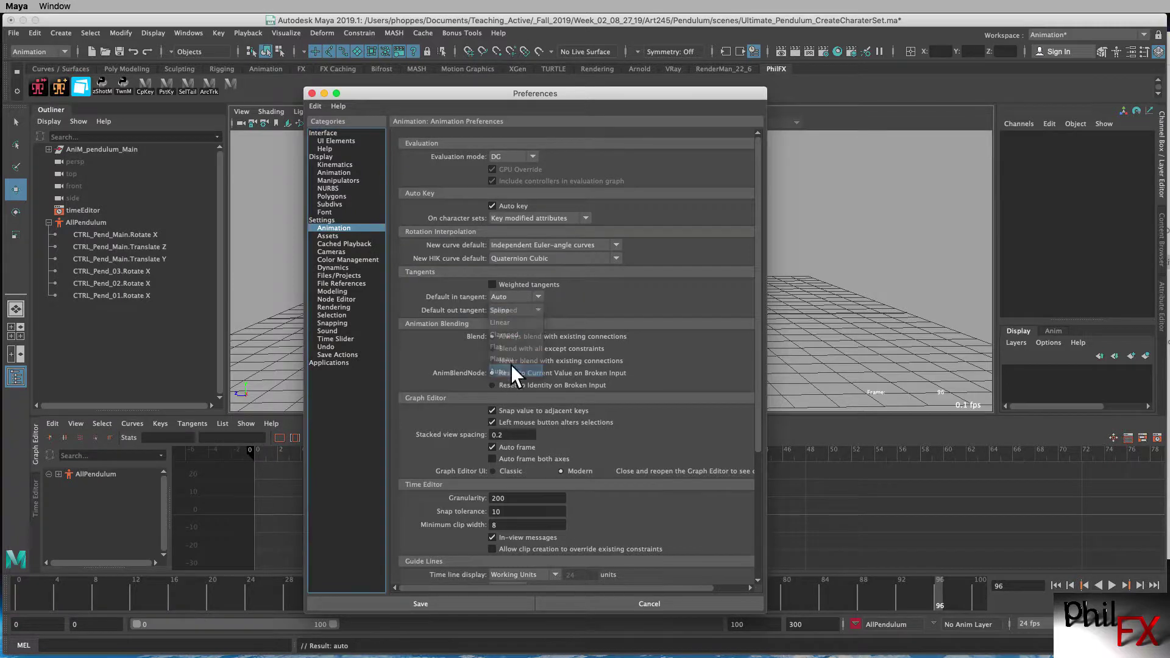
pyautogui.click(538, 310)
pyautogui.click(512, 410)
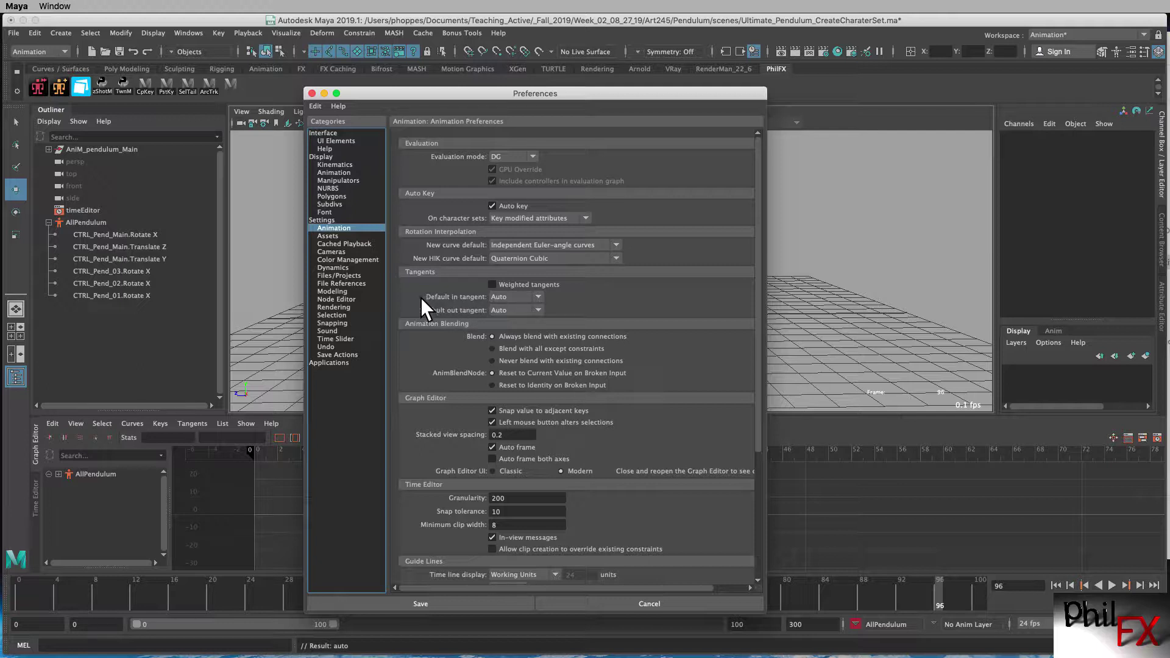
# Change default in tangent to Clamped and out tangent to Stepped, then save preferences
pyautogui.click(536, 297)
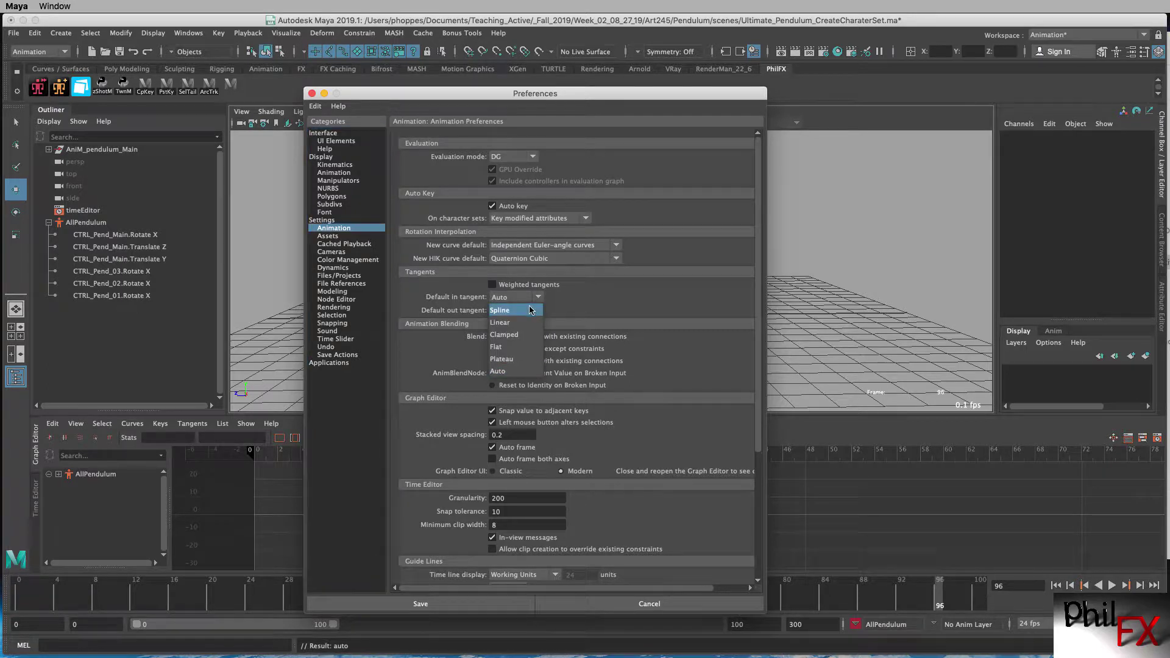
pyautogui.click(511, 334)
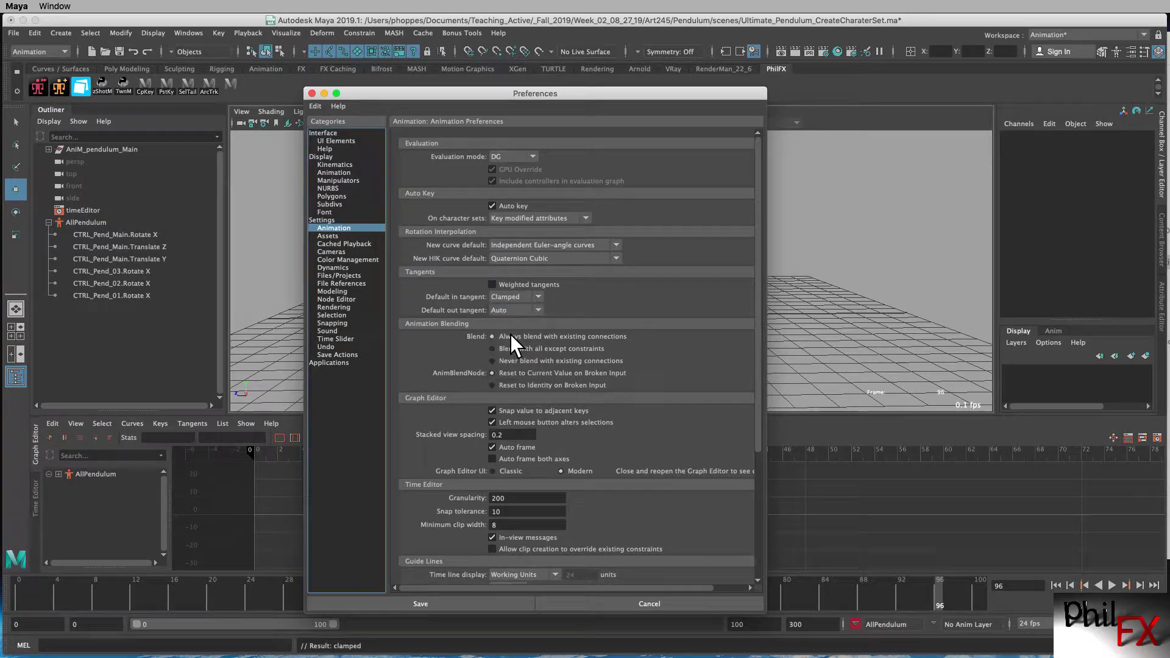
pyautogui.click(537, 309)
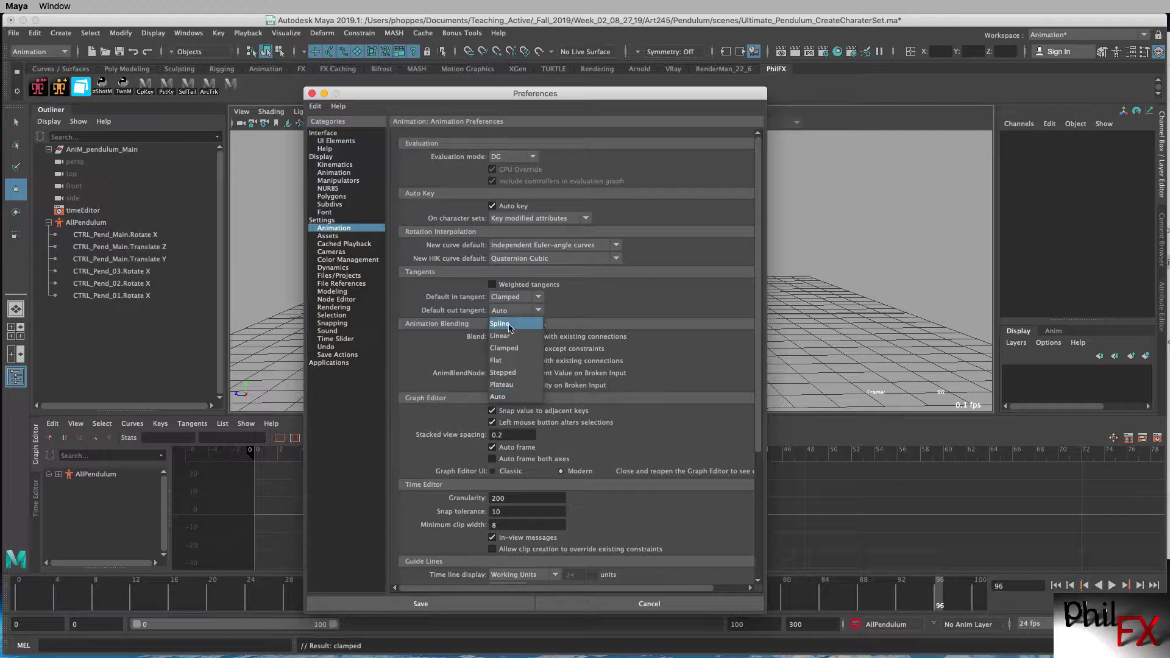
pyautogui.click(507, 377)
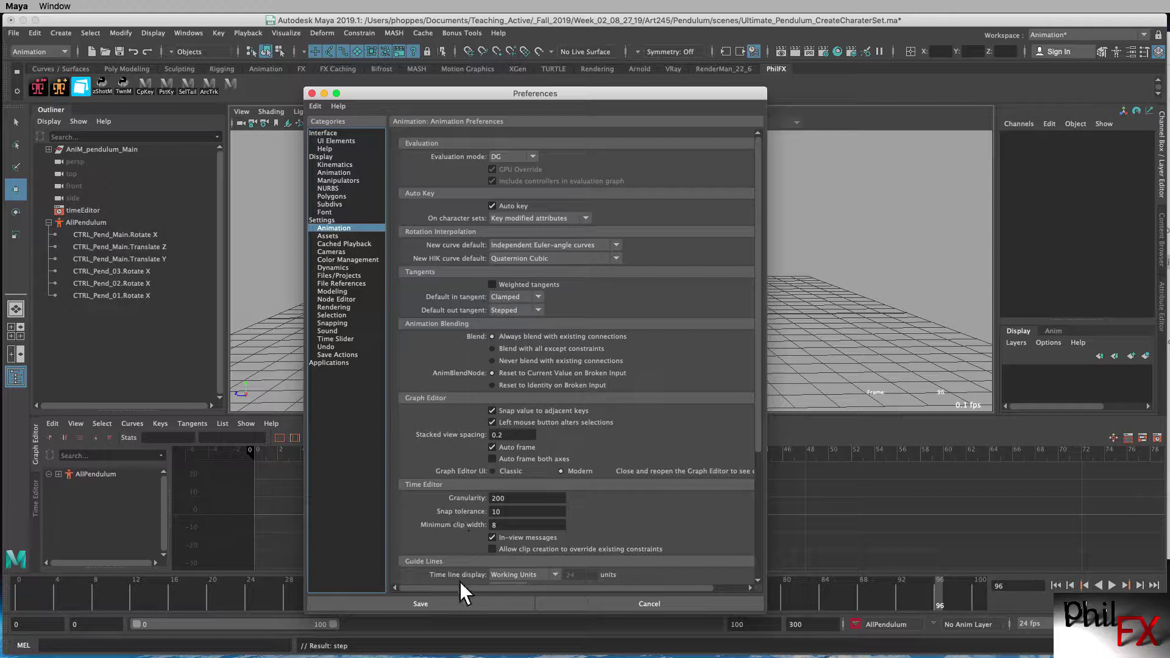
pyautogui.click(422, 602)
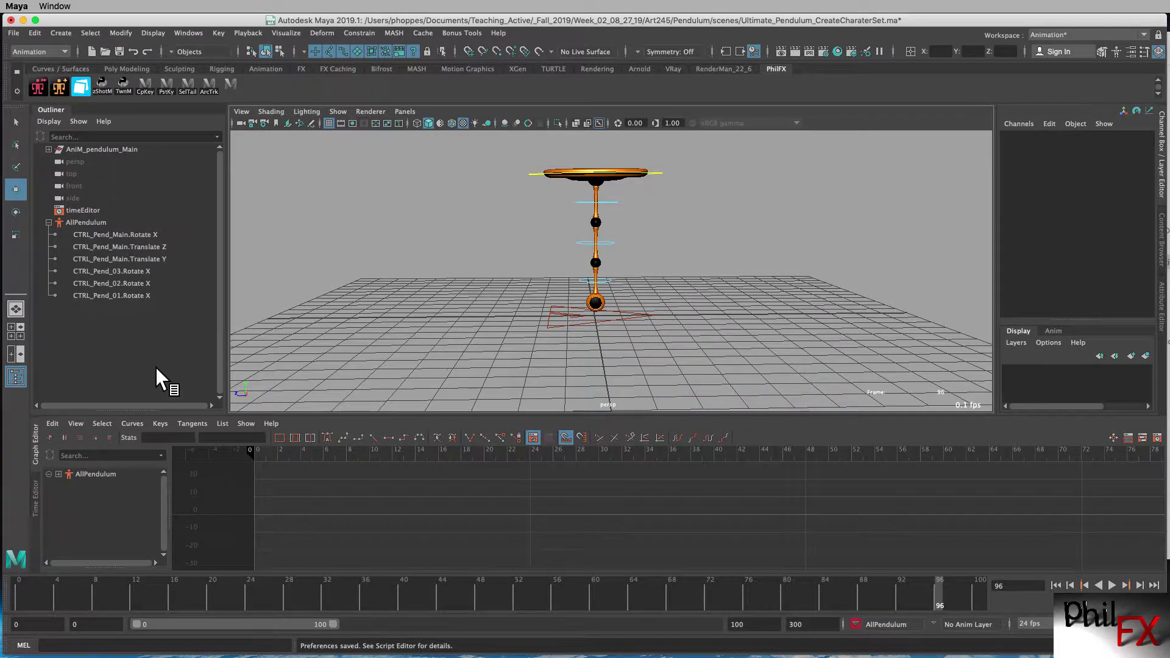
# Maximize the side view from the four-view layout, leave the grid hidden, and return to frame 0
pyautogui.click(9, 332)
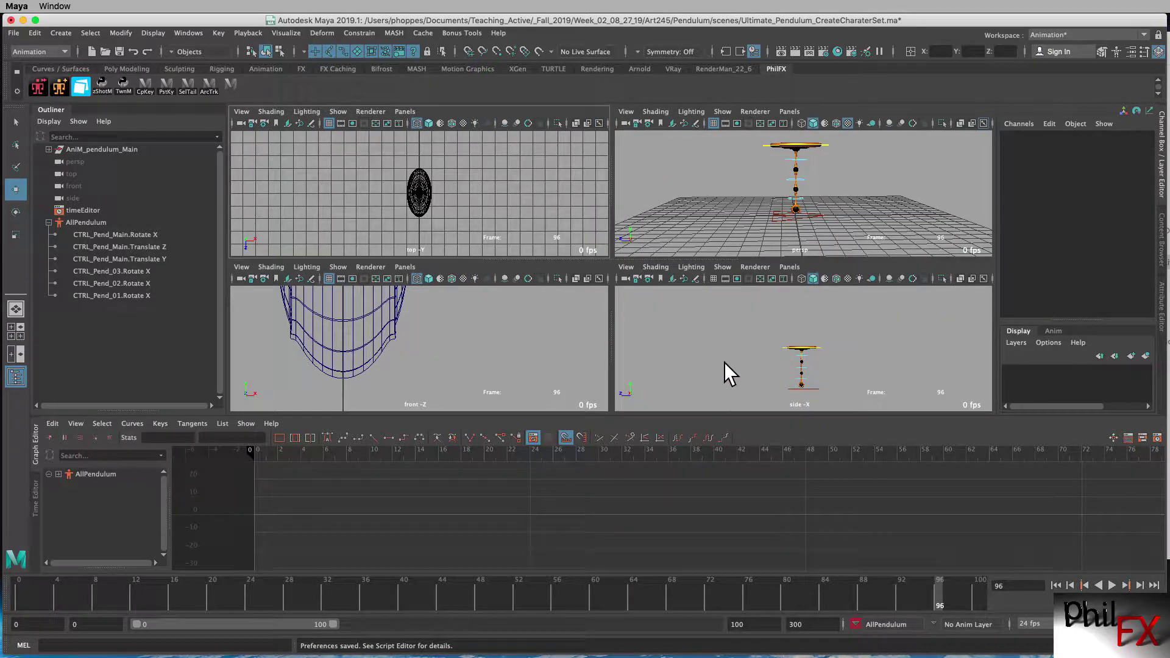
pyautogui.press('space')
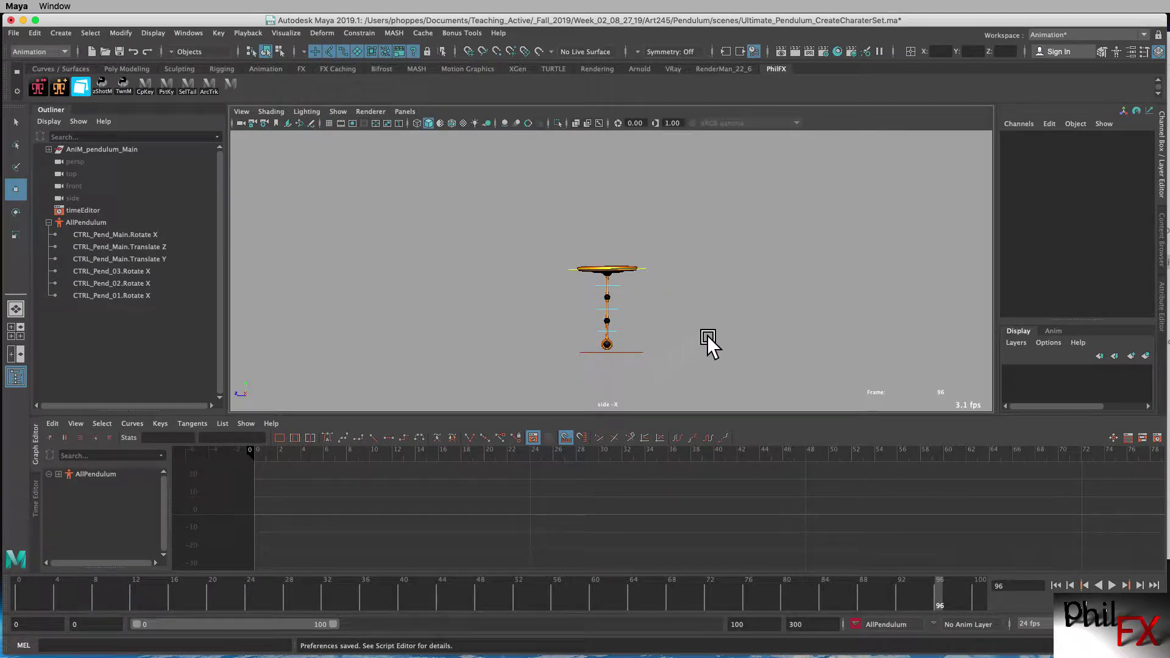
pyautogui.click(328, 124)
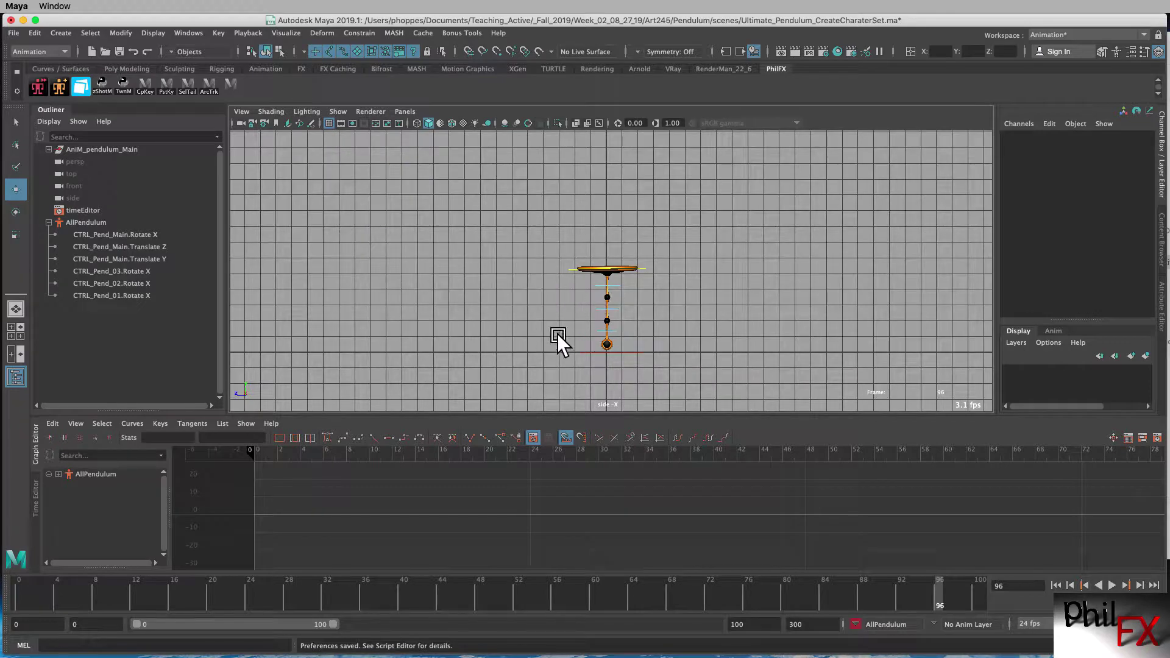
pyautogui.click(328, 124)
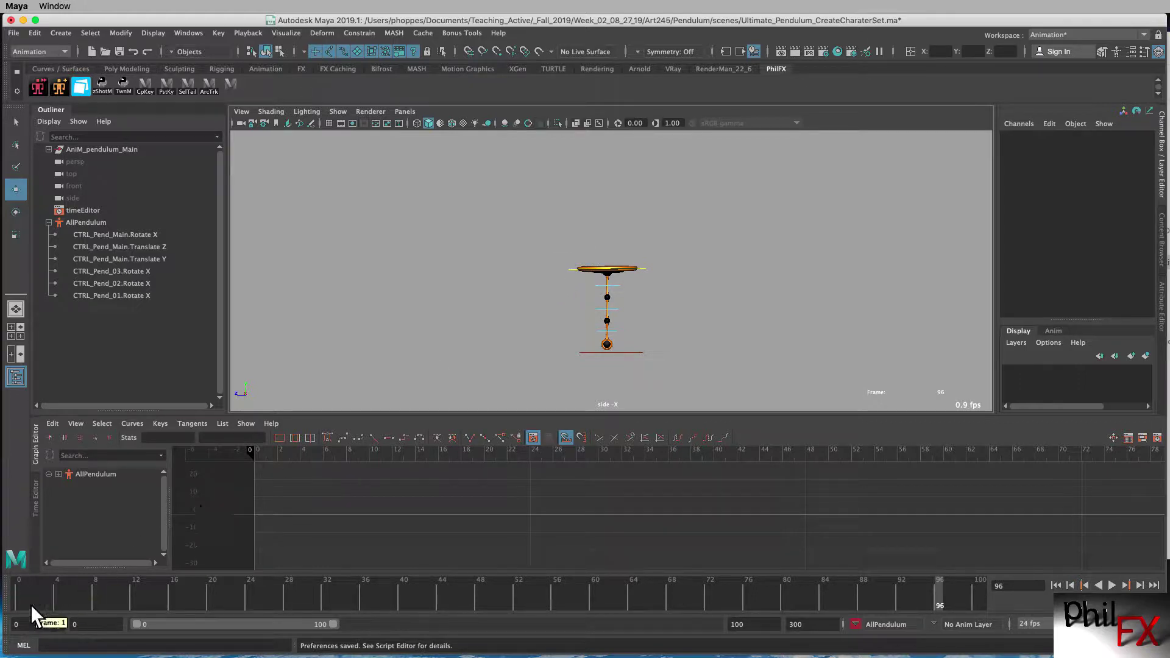
pyautogui.click(13, 597)
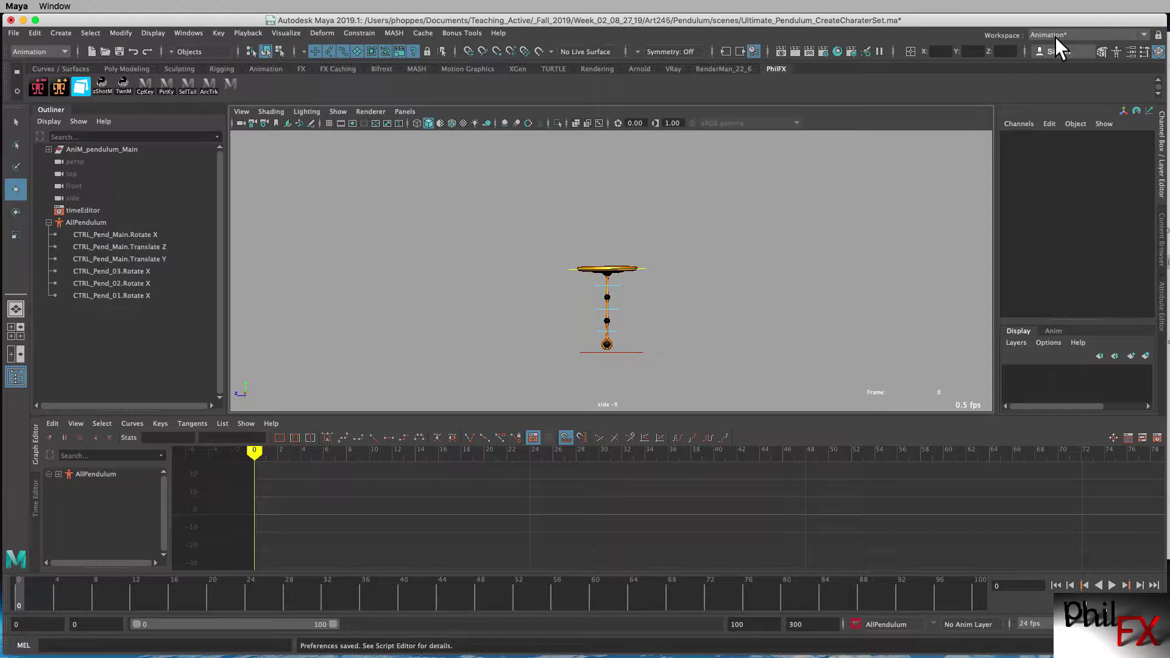
# Slide CTRL_Pend_Main left along Z and key all AllPendulum attributes at frame 0
pyautogui.moveTo(1048, 39); pyautogui.dragTo(580, 452, button='middle')
pyautogui.moveTo(931, 194); pyautogui.dragTo(817, 149, button='middle')
pyautogui.moveTo(526, 415); pyautogui.dragTo(777, 315, button='middle')
pyautogui.moveTo(447, 269); pyautogui.dragTo(548, 379, button='middle')
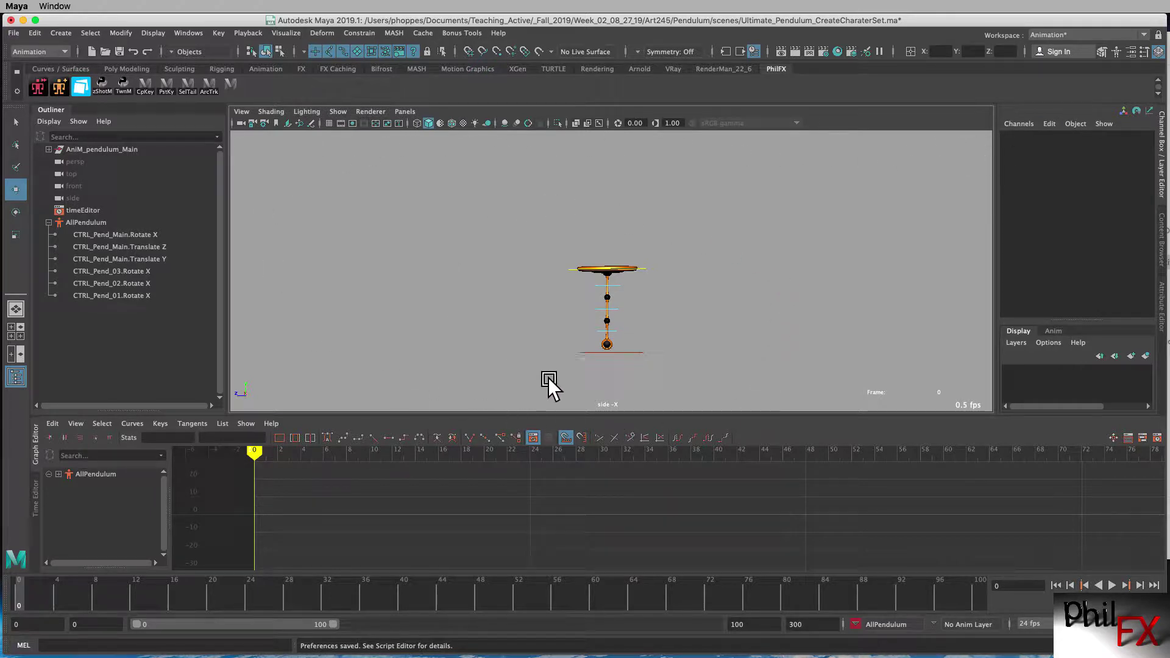
pyautogui.click(571, 274)
pyautogui.moveTo(591, 274); pyautogui.dragTo(506, 300, button='middle')
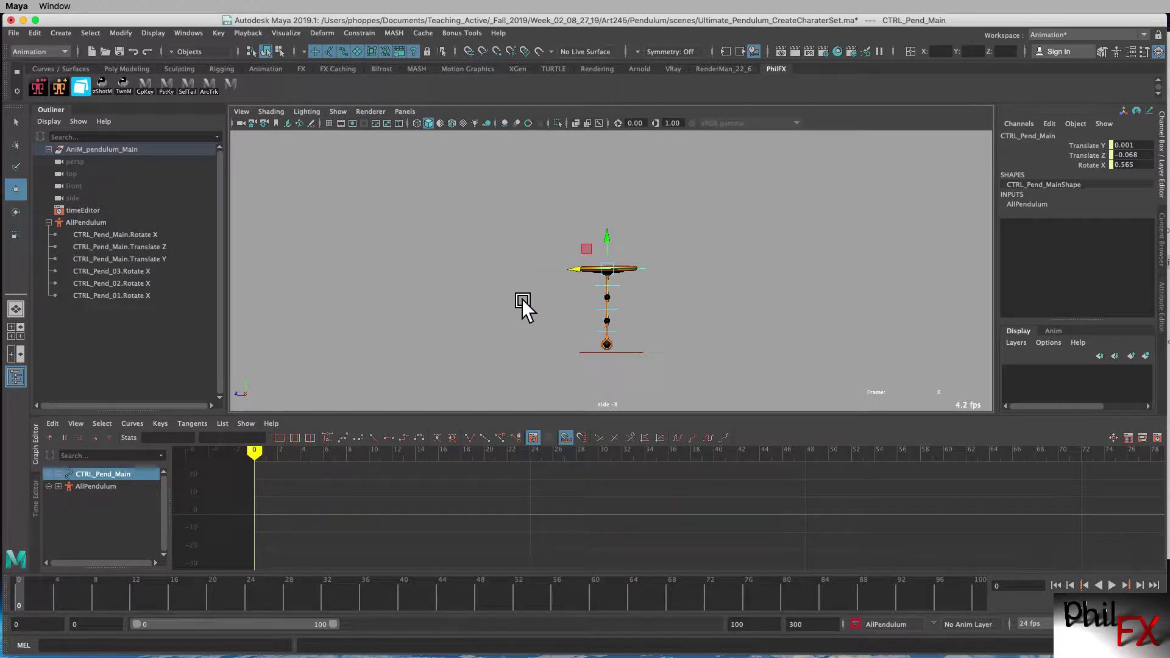
pyautogui.moveTo(570, 271); pyautogui.dragTo(246, 266, button='middle')
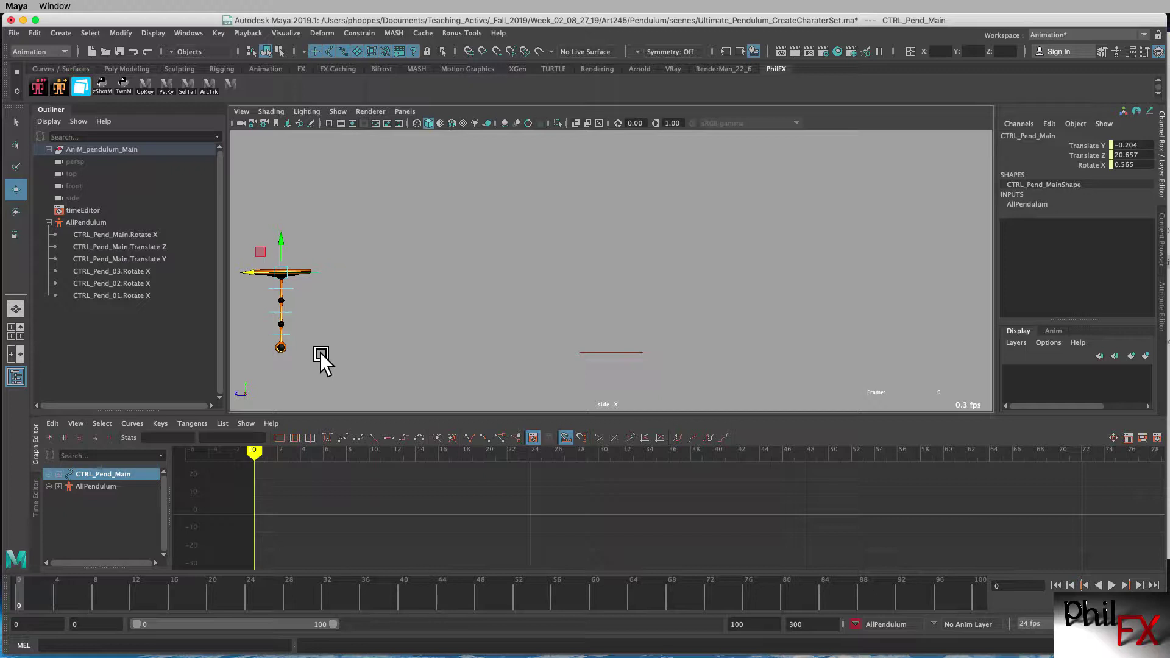
pyautogui.press('s')
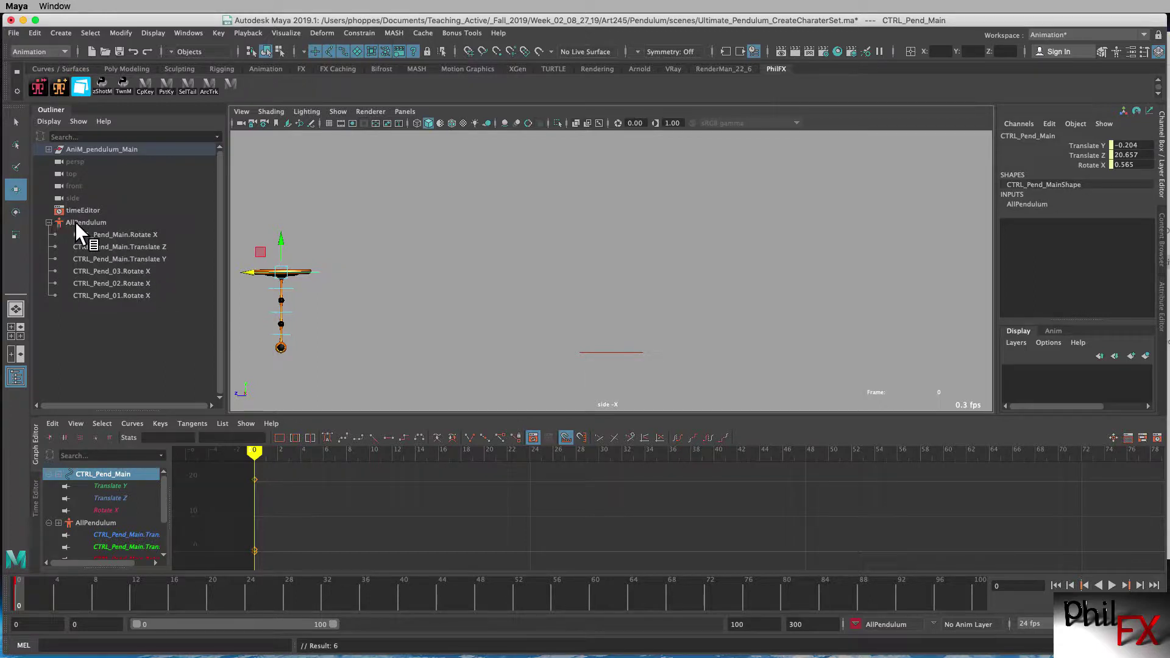
# View the frame-0 curves for CTRL_Pend_Main Rotate X, Translate Z, Translate Y, then CTRL_Pend_03, 02 and 01 Rotate X
pyautogui.click(131, 234)
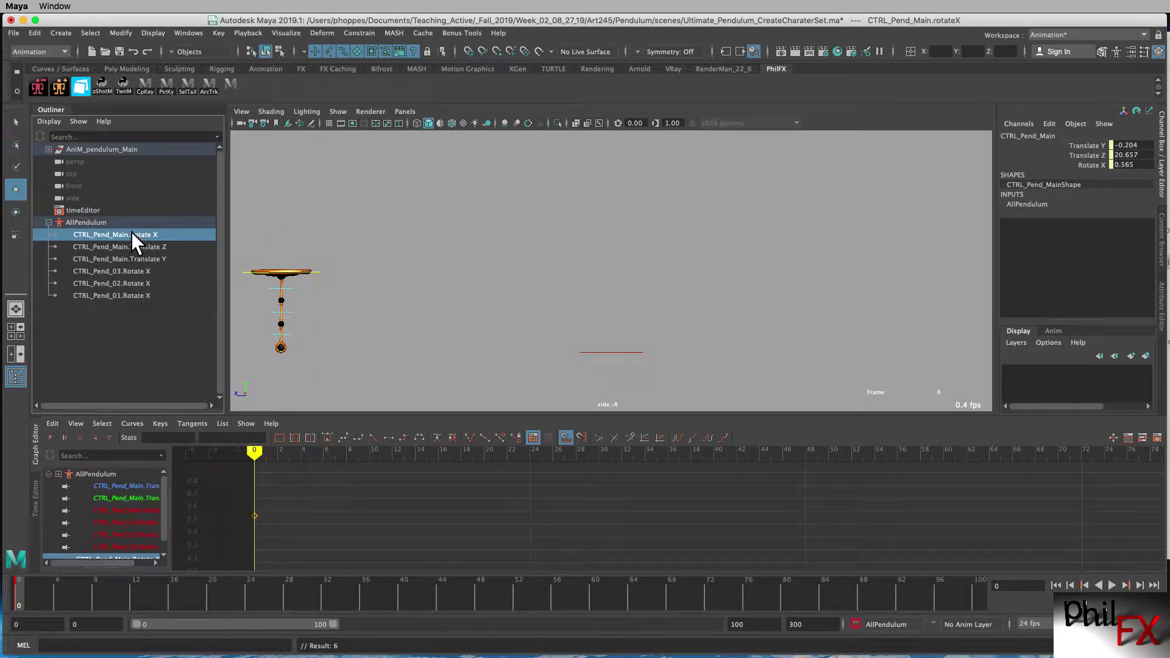
pyautogui.click(135, 246)
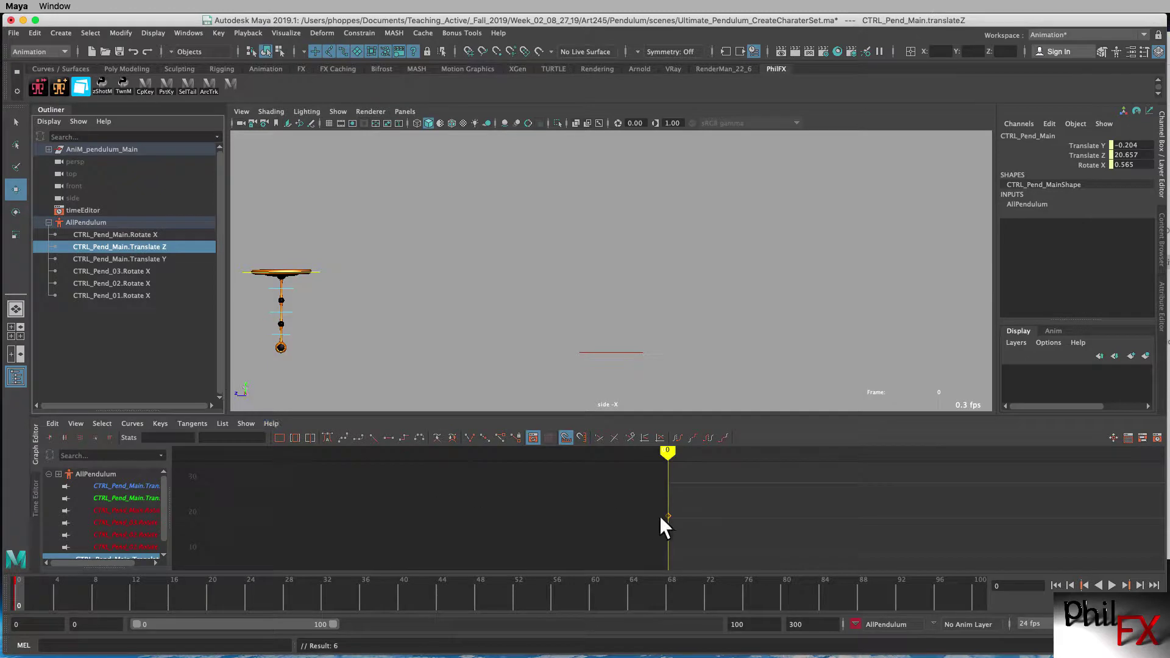
pyautogui.click(134, 258)
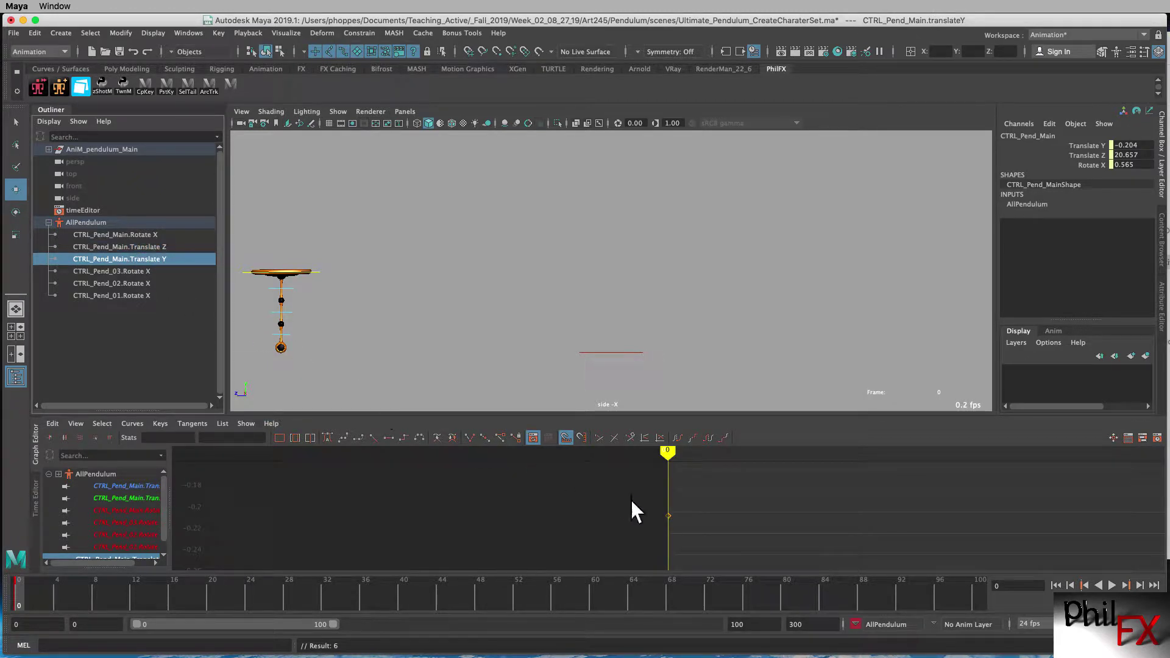
pyautogui.click(149, 273)
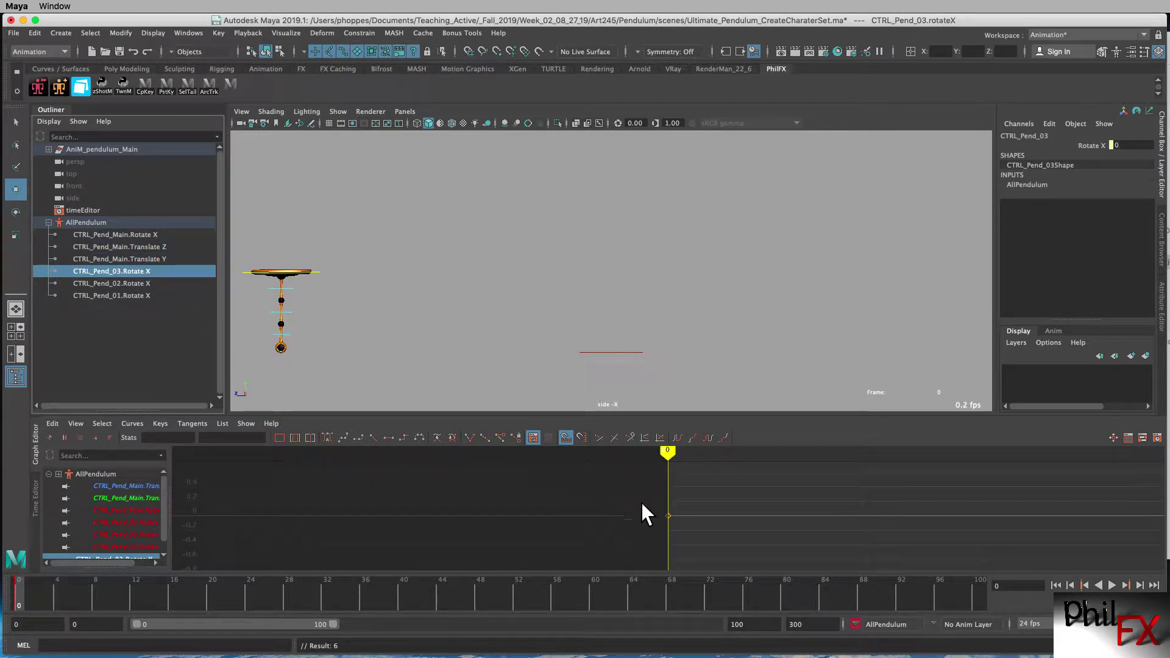
pyautogui.click(152, 284)
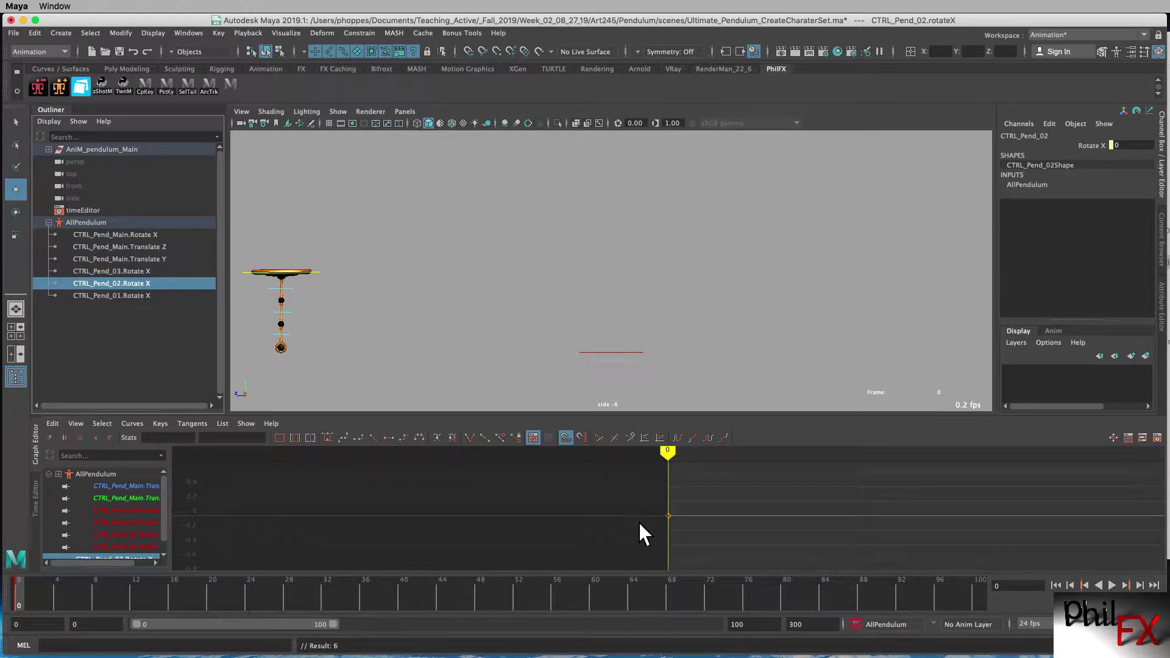
pyautogui.click(151, 298)
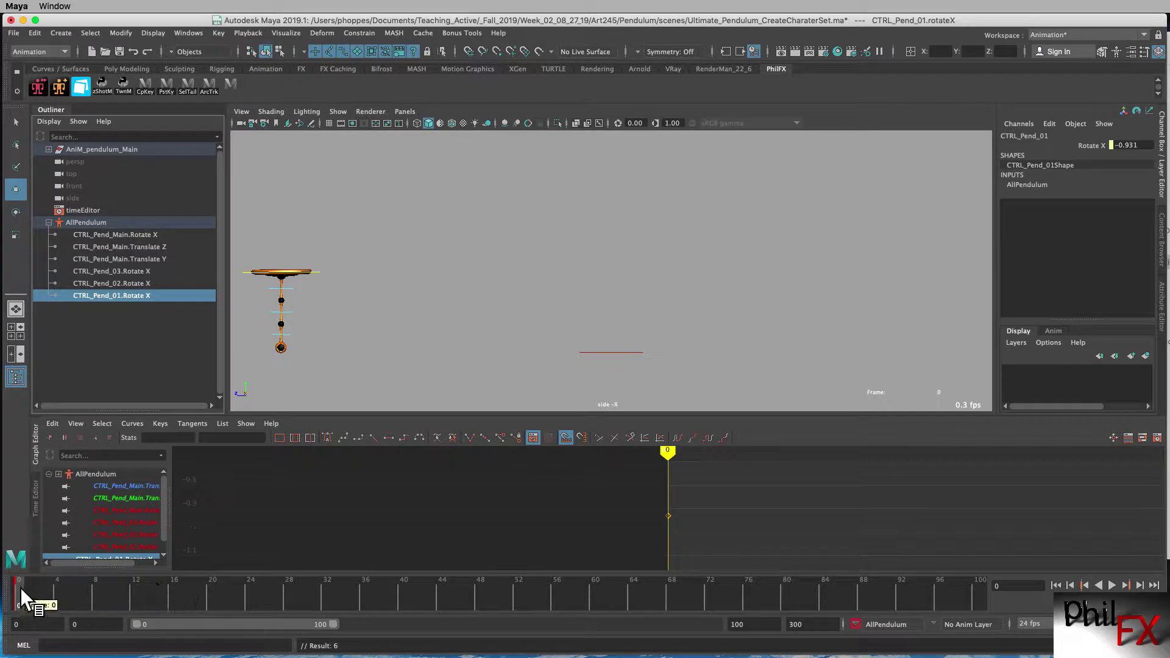
# Key CTRL_Pend_Main swung right at frame 24 and check its Rotate X, Translate Z and Translate Y curves
pyautogui.hotkey('alt', 'v')
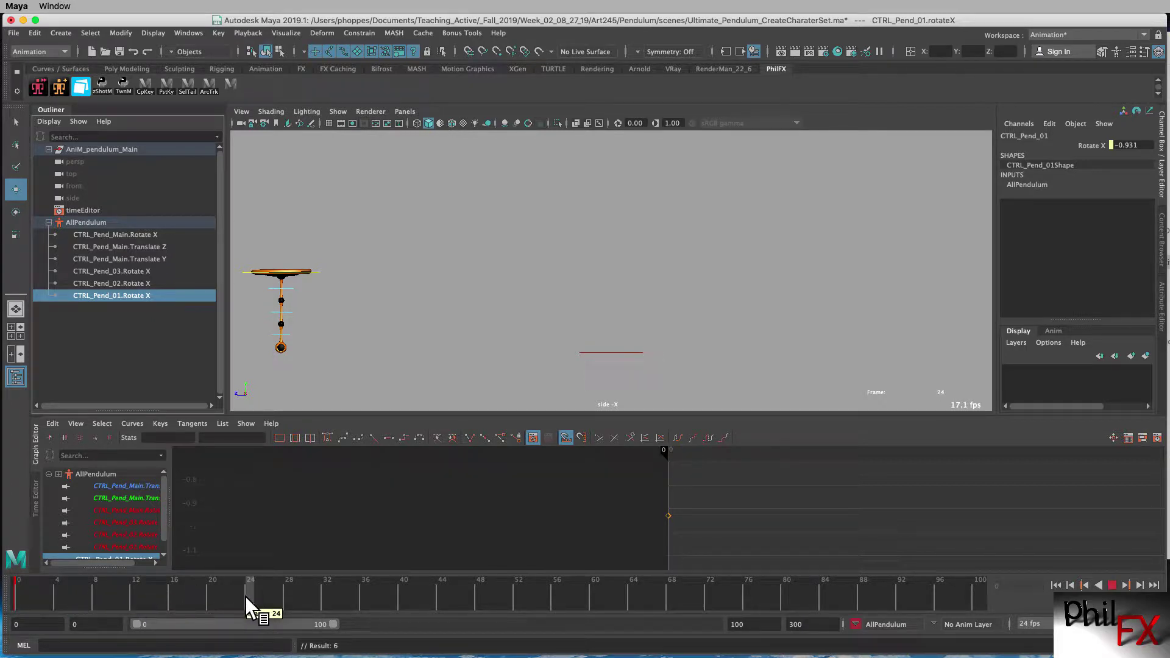
pyautogui.hotkey('alt', 'v')
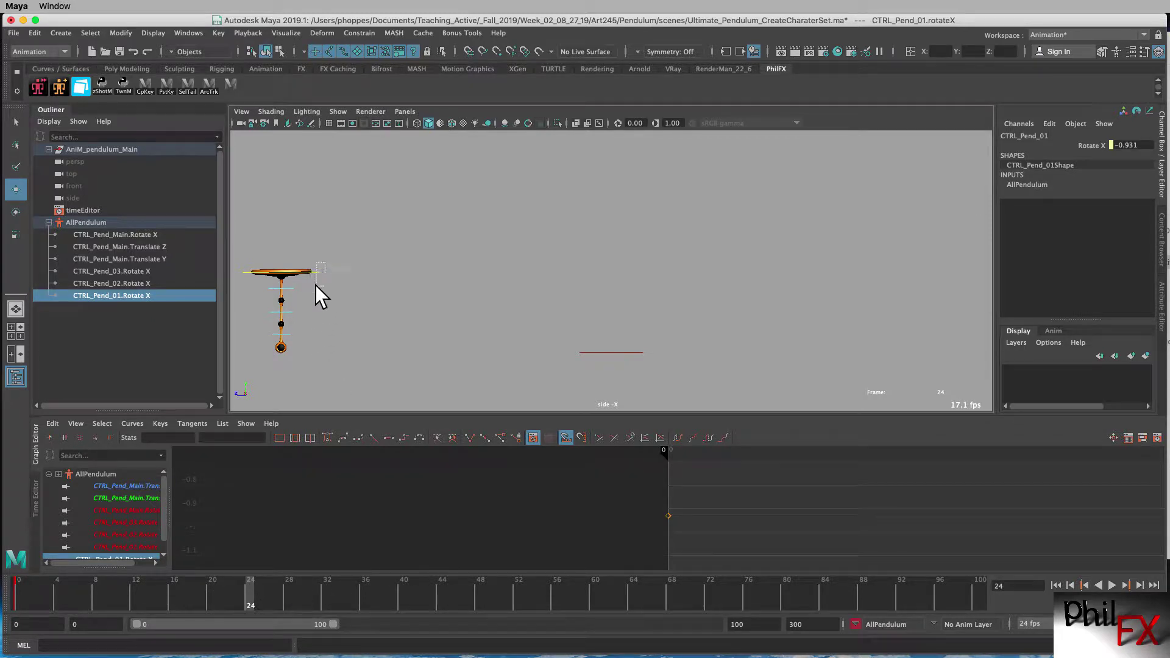
pyautogui.moveTo(314, 285); pyautogui.dragTo(358, 285)
pyautogui.moveTo(246, 273); pyautogui.dragTo(745, 303)
pyautogui.hotkey('shift', 'w')
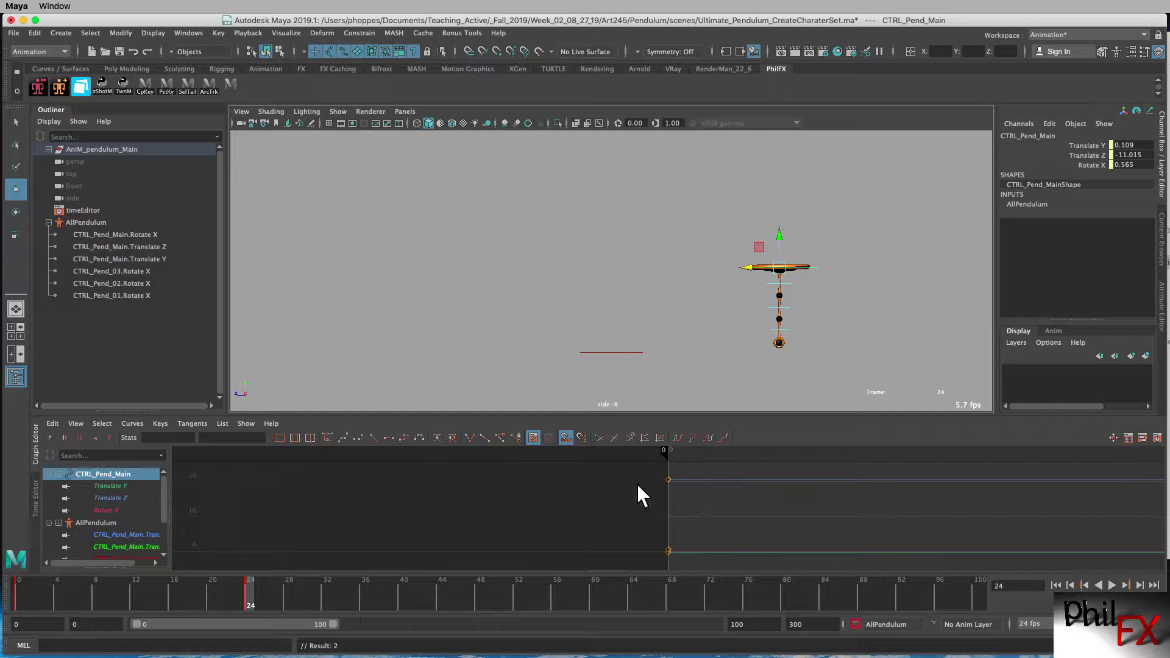
pyautogui.click(138, 234)
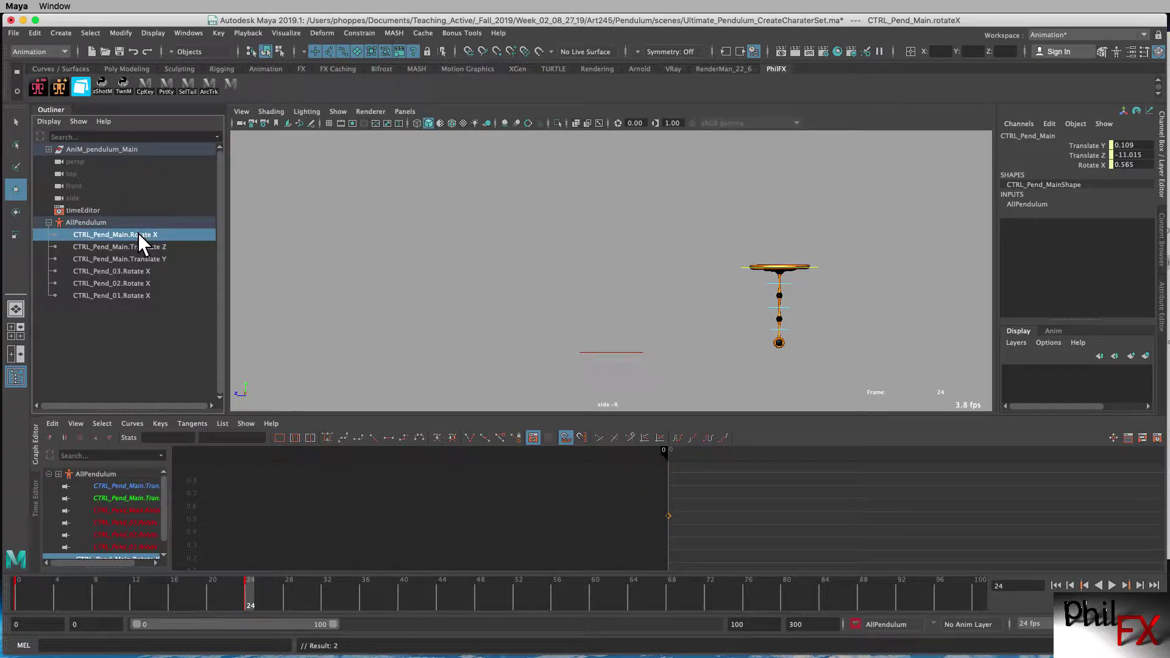
pyautogui.click(132, 247)
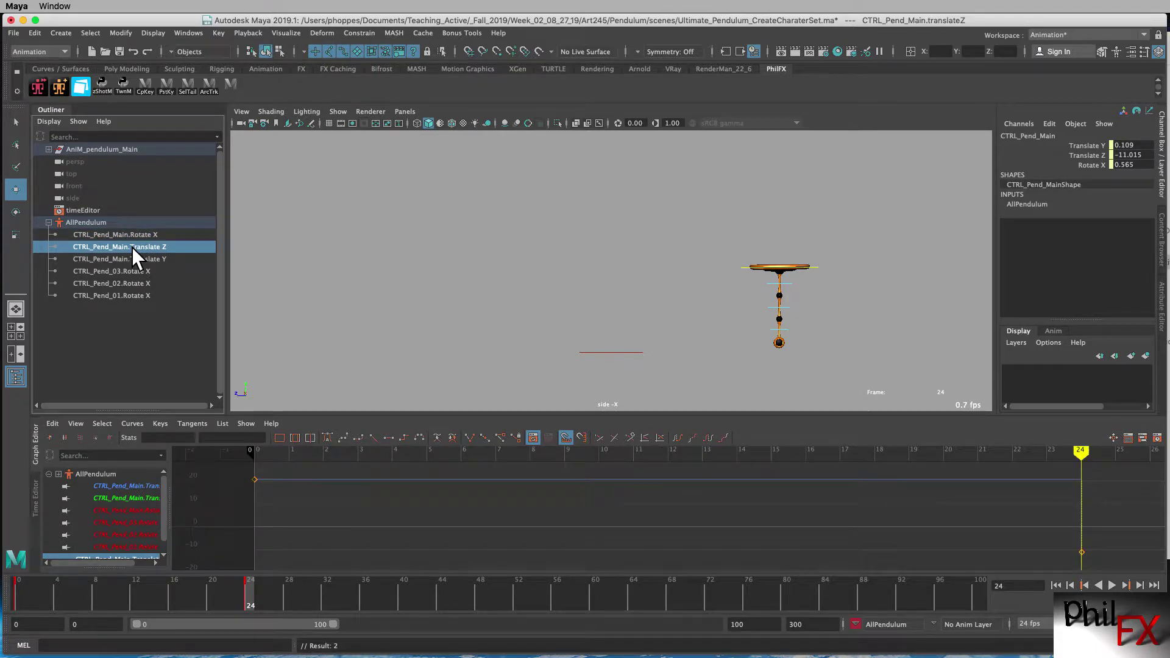
pyautogui.click(130, 259)
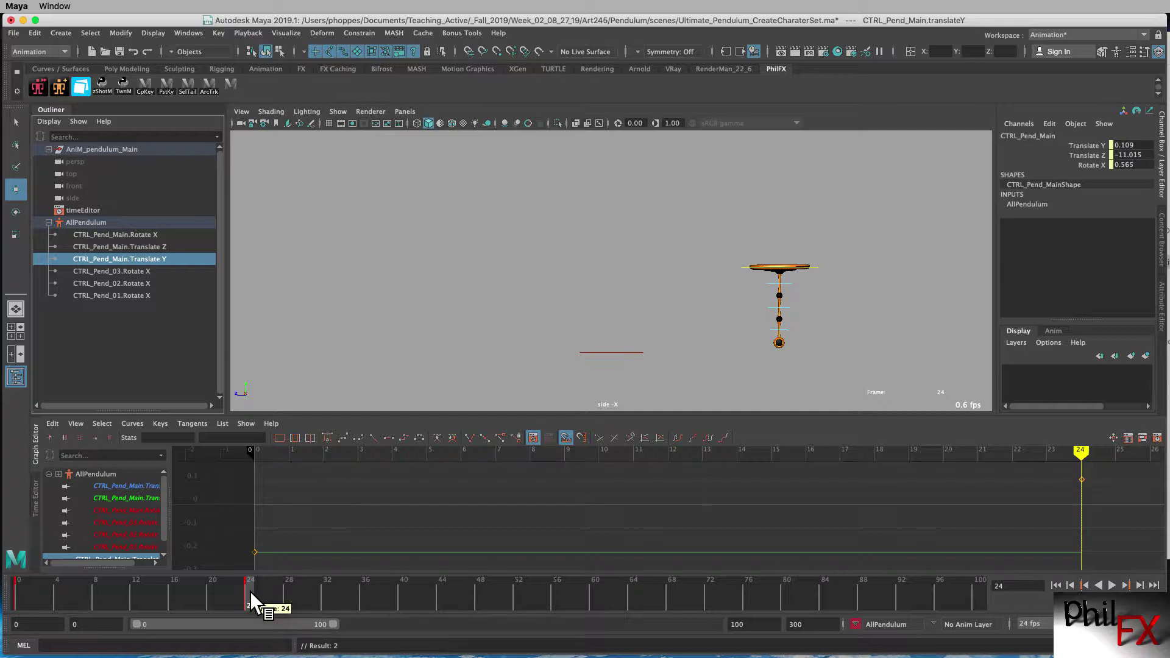
# Advance playback to frame 48 and select the main pendulum control
pyautogui.hotkey('alt', 'v')
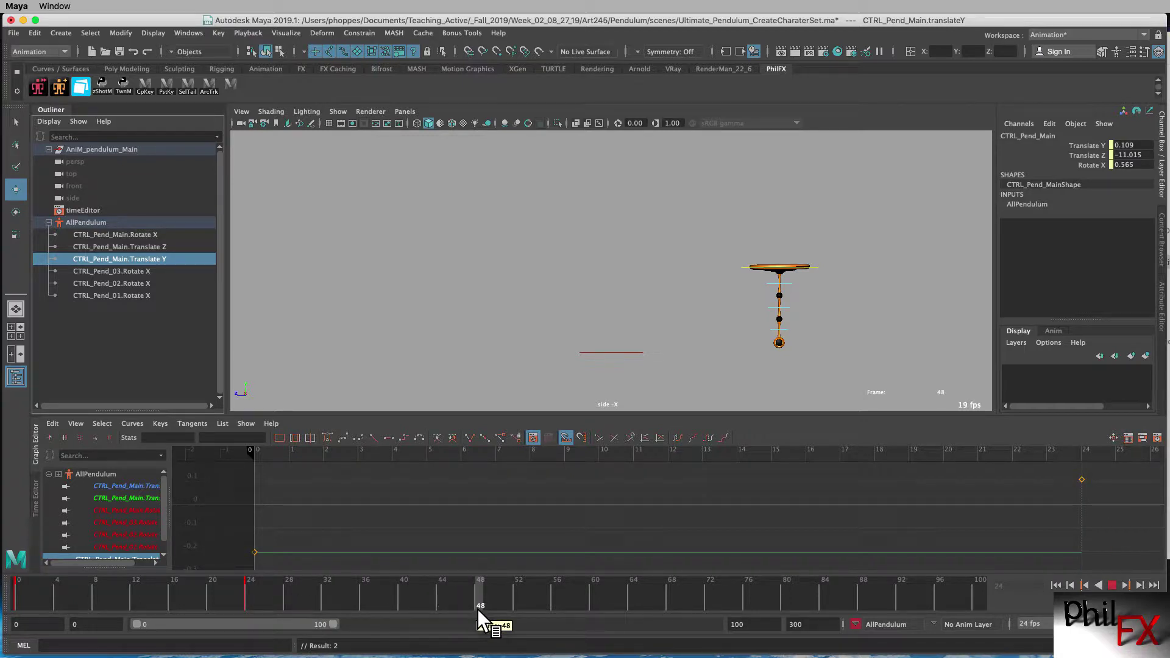
pyautogui.hotkey('alt', 'v')
pyautogui.click(739, 262)
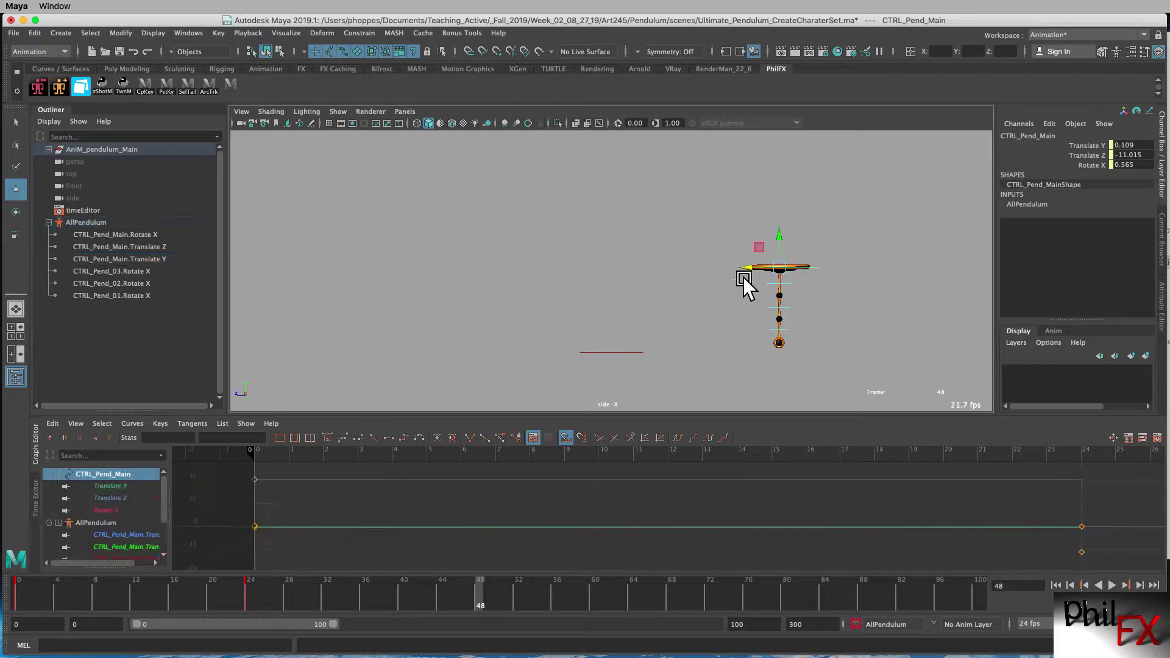
# Drag CTRL_Pend_Main back left to Translate Z 11.768 at frame 48
pyautogui.moveTo(746, 269); pyautogui.dragTo(384, 272)
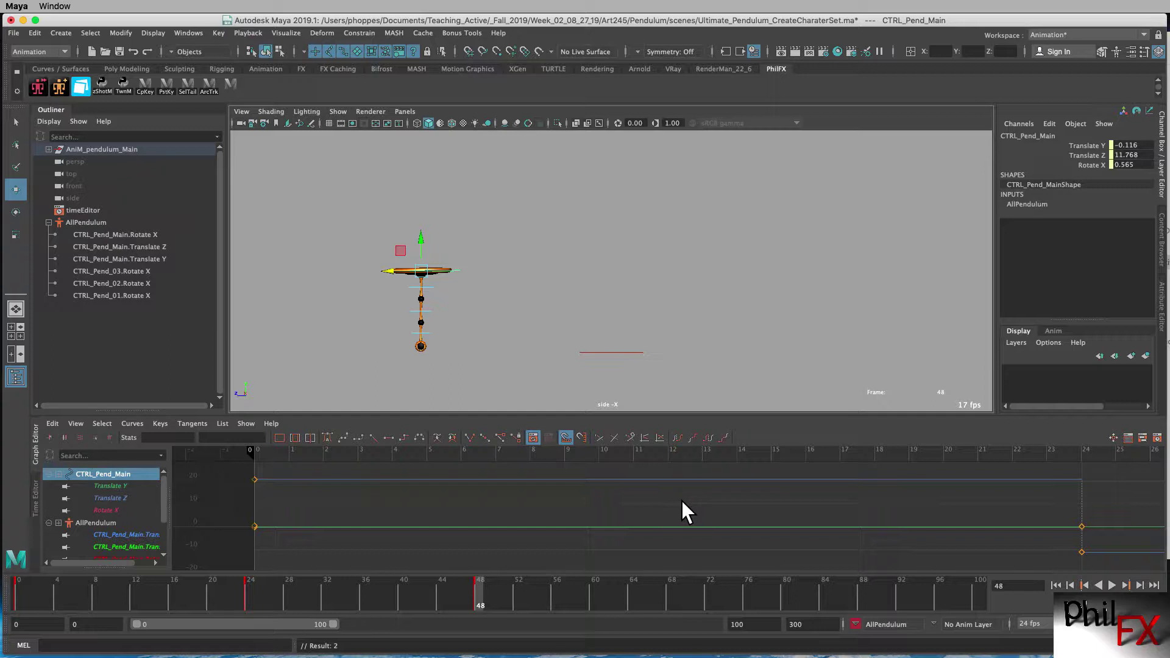
# Zoom and pan the Graph Editor so all keyed curves fit in view
pyautogui.keyDown('alt'); pyautogui.moveTo(718, 502); pyautogui.dragTo(671, 488, button='right'); pyautogui.keyUp('alt')
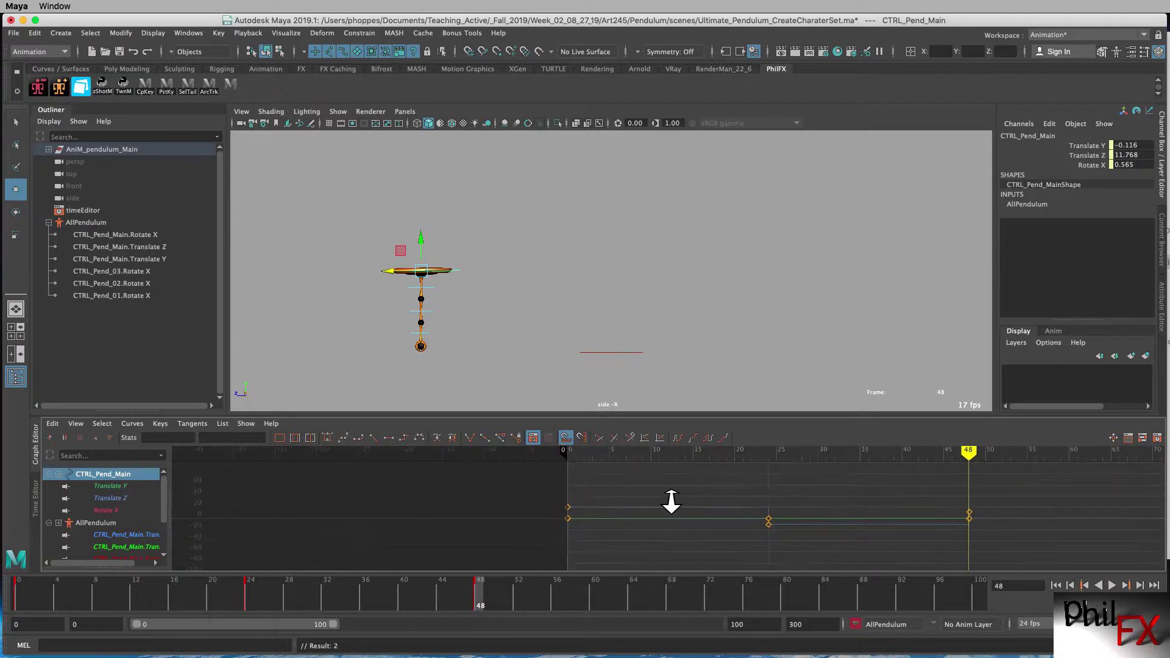
pyautogui.keyDown('alt'); pyautogui.moveTo(704, 489); pyautogui.dragTo(431, 490, button='middle'); pyautogui.keyUp('alt')
pyautogui.moveTo(417, 491)
pyautogui.keyDown('alt'); pyautogui.mouseDown(button='right')
pyautogui.moveTo(448, 502)
pyautogui.moveTo(440, 496)
pyautogui.mouseUp(button='right'); pyautogui.keyUp('alt')
pyautogui.keyDown('alt'); pyautogui.moveTo(438, 503); pyautogui.dragTo(494, 482, button='middle'); pyautogui.keyUp('alt')
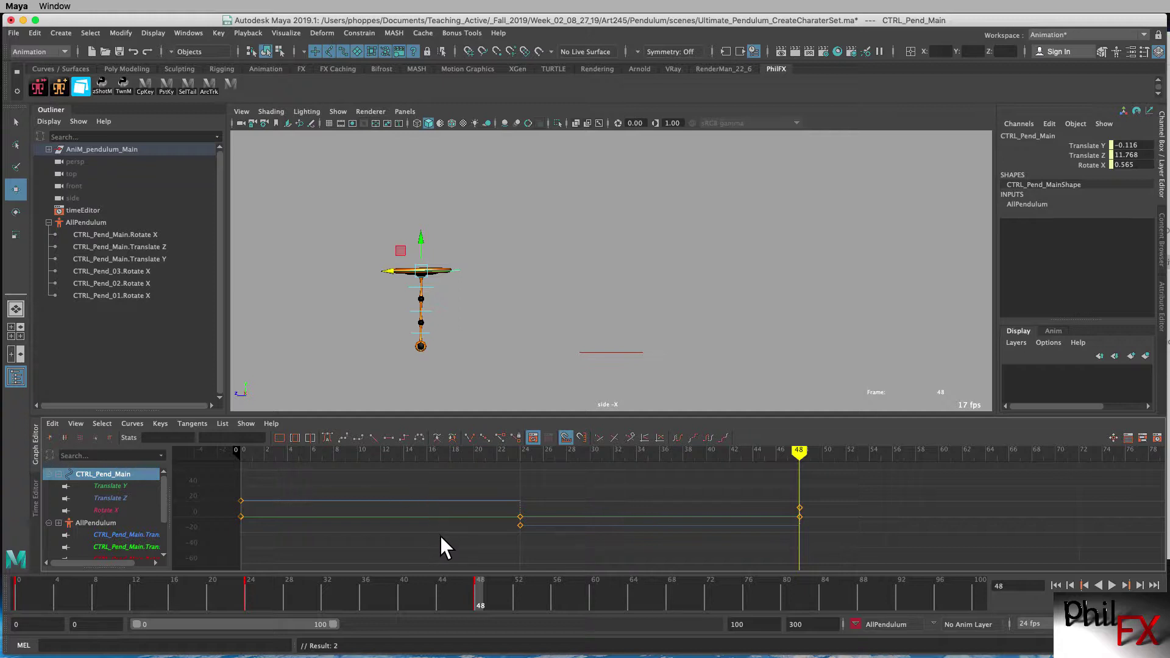
pyautogui.keyDown('alt'); pyautogui.keyDown('shift'); pyautogui.moveTo(440, 536); pyautogui.dragTo(448, 510, button='right'); pyautogui.keyUp('shift'); pyautogui.keyUp('alt')
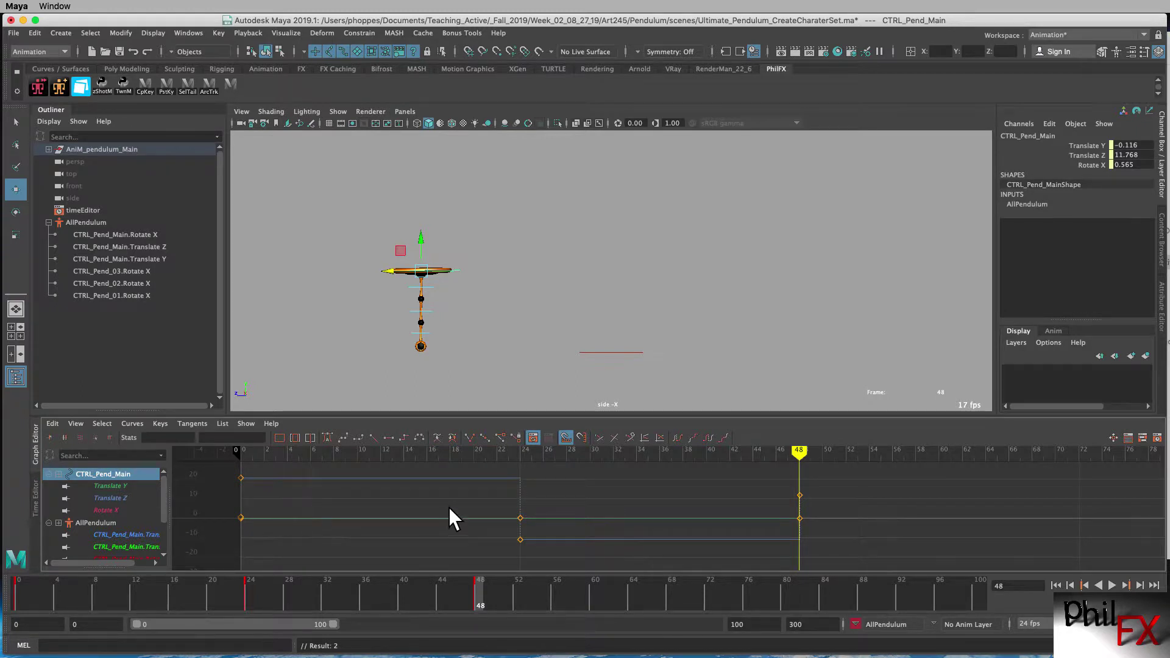
pyautogui.keyDown('alt'); pyautogui.keyDown('shift'); pyautogui.moveTo(437, 491); pyautogui.dragTo(443, 492, button='right'); pyautogui.keyUp('shift'); pyautogui.keyUp('alt')
pyautogui.keyDown('alt'); pyautogui.keyDown('shift'); pyautogui.moveTo(447, 505); pyautogui.dragTo(628, 518, button='middle'); pyautogui.keyUp('shift'); pyautogui.keyUp('alt')
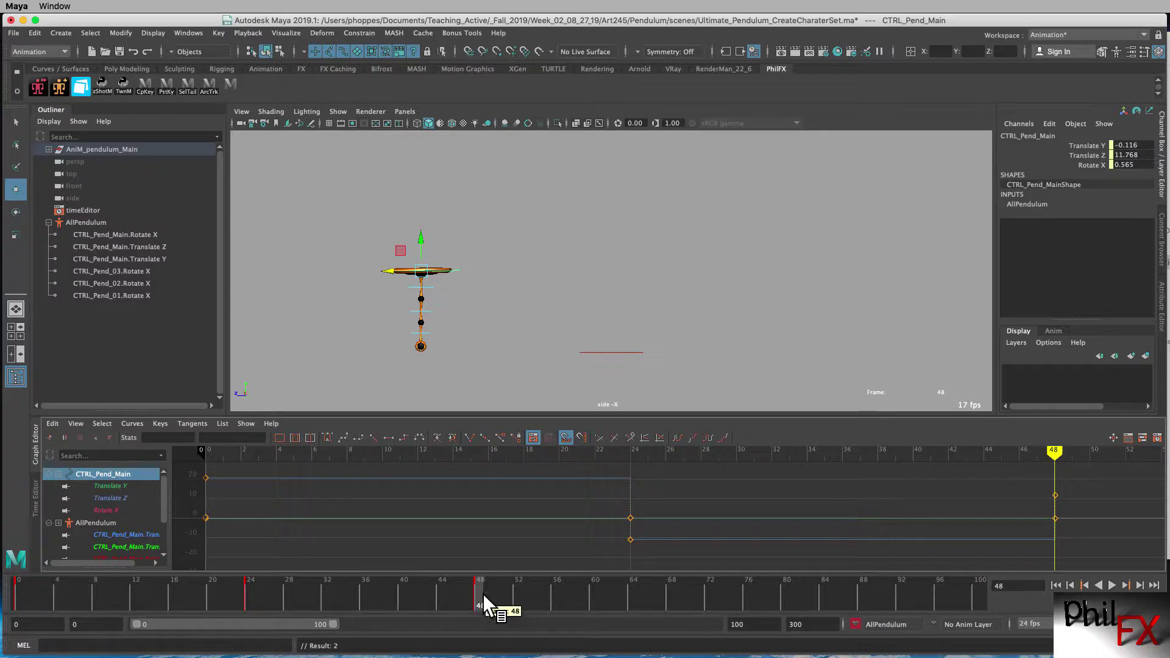
# At frame 72, swing CTRL_Pend_Main far right to Translate Z -21.189
pyautogui.moveTo(476, 590); pyautogui.dragTo(553, 607)
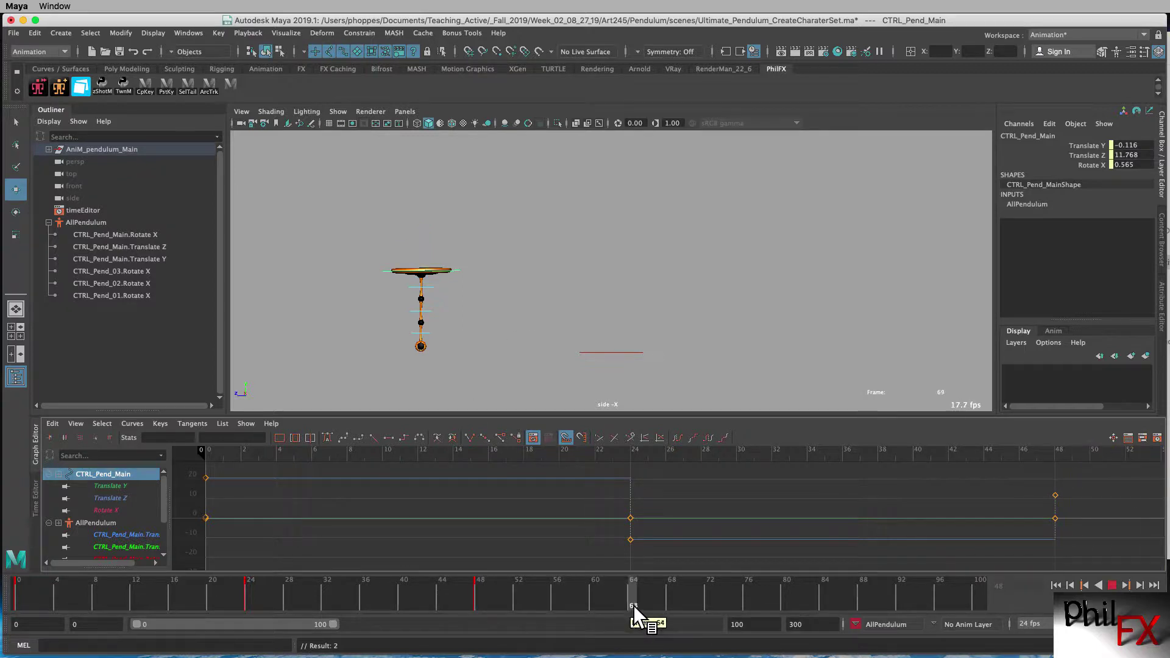
pyautogui.moveTo(709, 606); pyautogui.dragTo(708, 607)
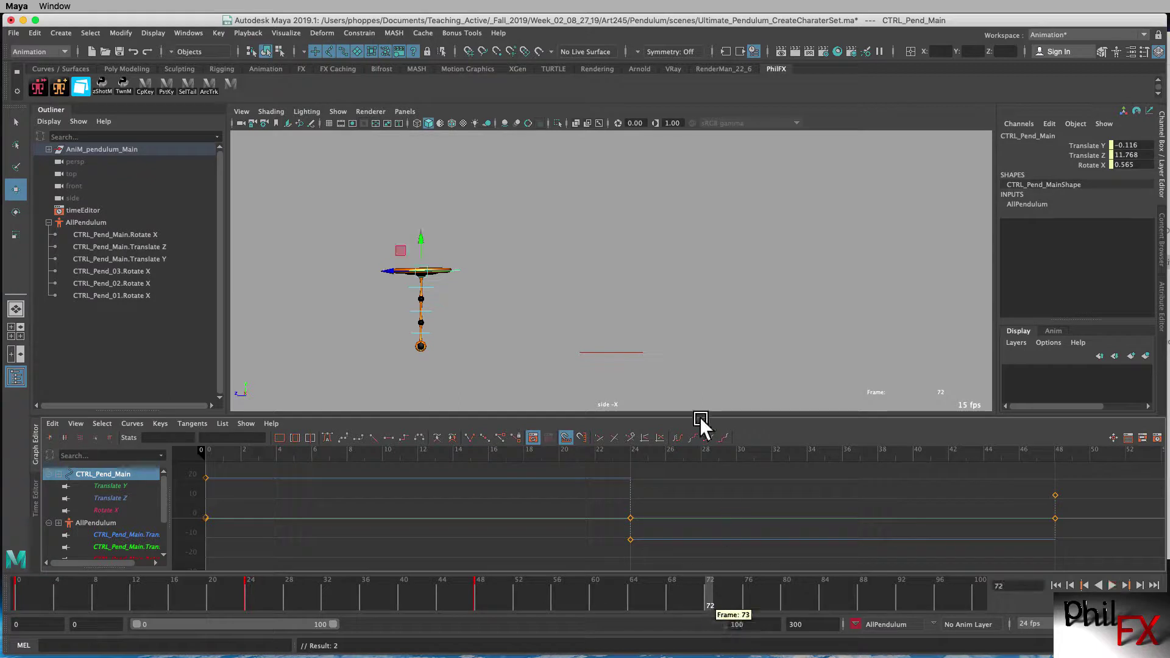
pyautogui.moveTo(387, 273); pyautogui.dragTo(902, 286)
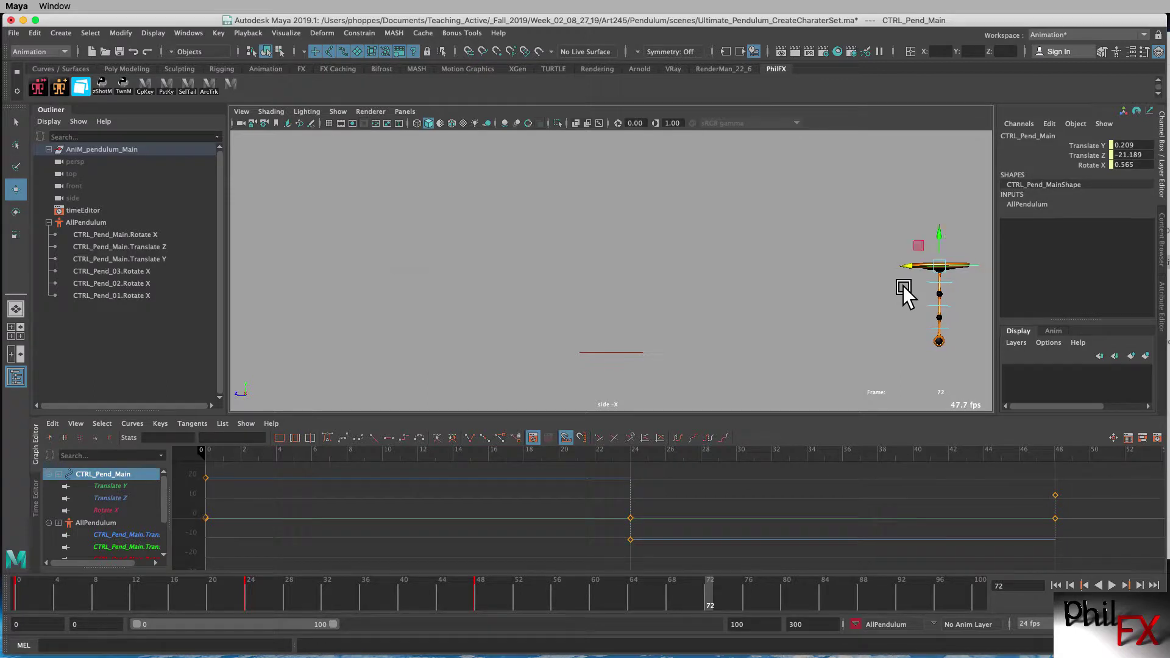
# Key the frame-72 pose, frame curves from 0 to 72, and isolate the stepped Translate Y curve
pyautogui.press('s')
pyautogui.click(774, 511)
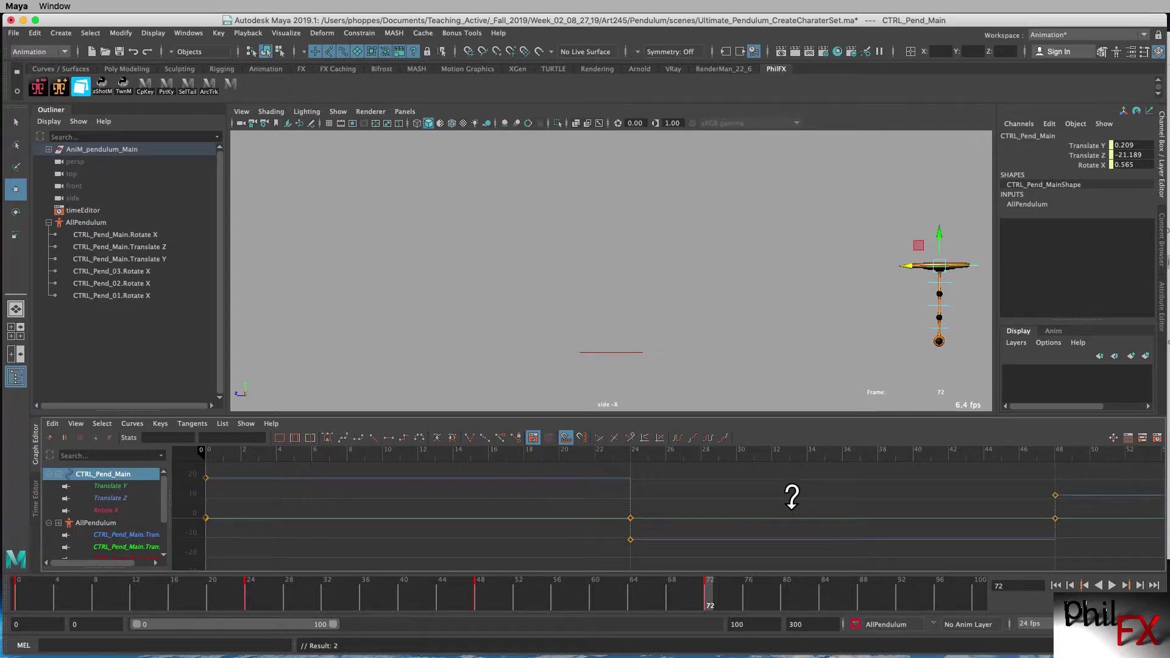
pyautogui.keyDown('alt'); pyautogui.moveTo(787, 509); pyautogui.dragTo(733, 503, button='right'); pyautogui.keyUp('alt')
pyautogui.keyDown('alt'); pyautogui.keyDown('shift'); pyautogui.moveTo(733, 504); pyautogui.dragTo(520, 505, button='middle'); pyautogui.keyUp('shift'); pyautogui.keyUp('alt')
pyautogui.click(111, 486)
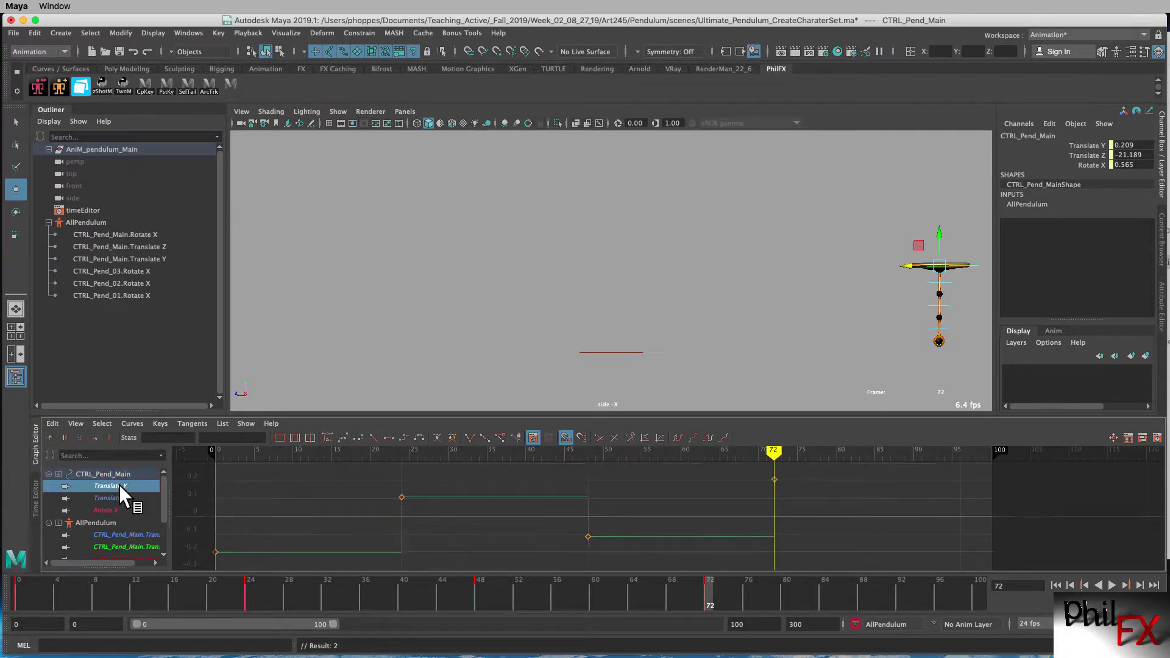
# Isolate the main control's Translate Z and Rotate X curves, then view the chain controls' Rotate X curves
pyautogui.click(119, 498)
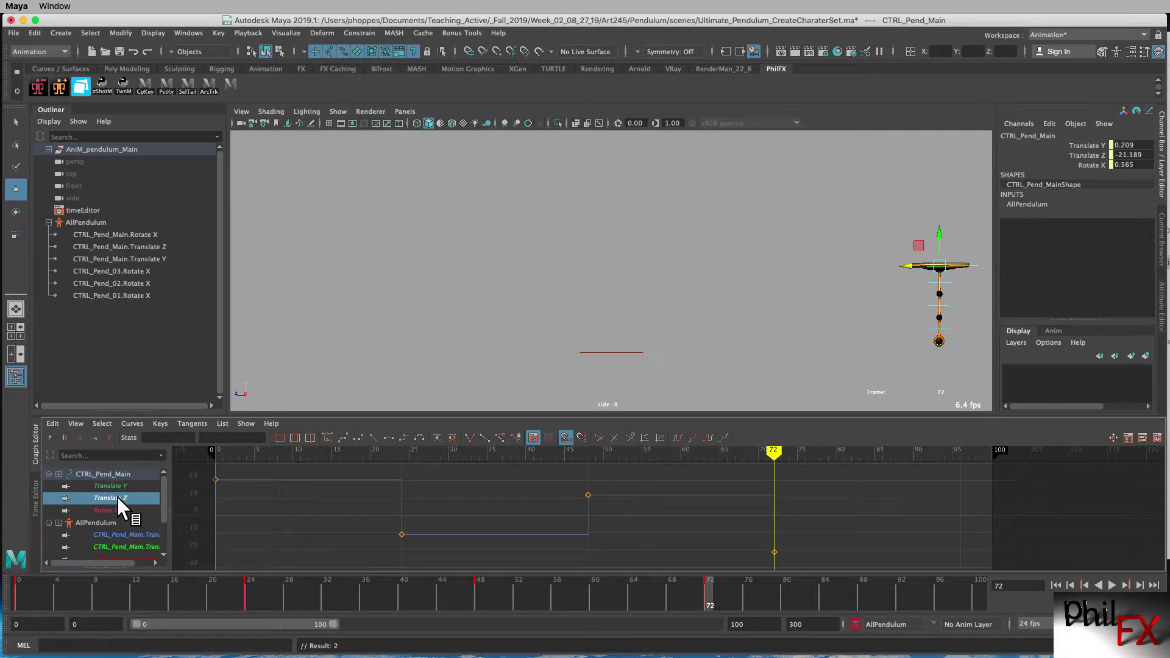
pyautogui.click(108, 510)
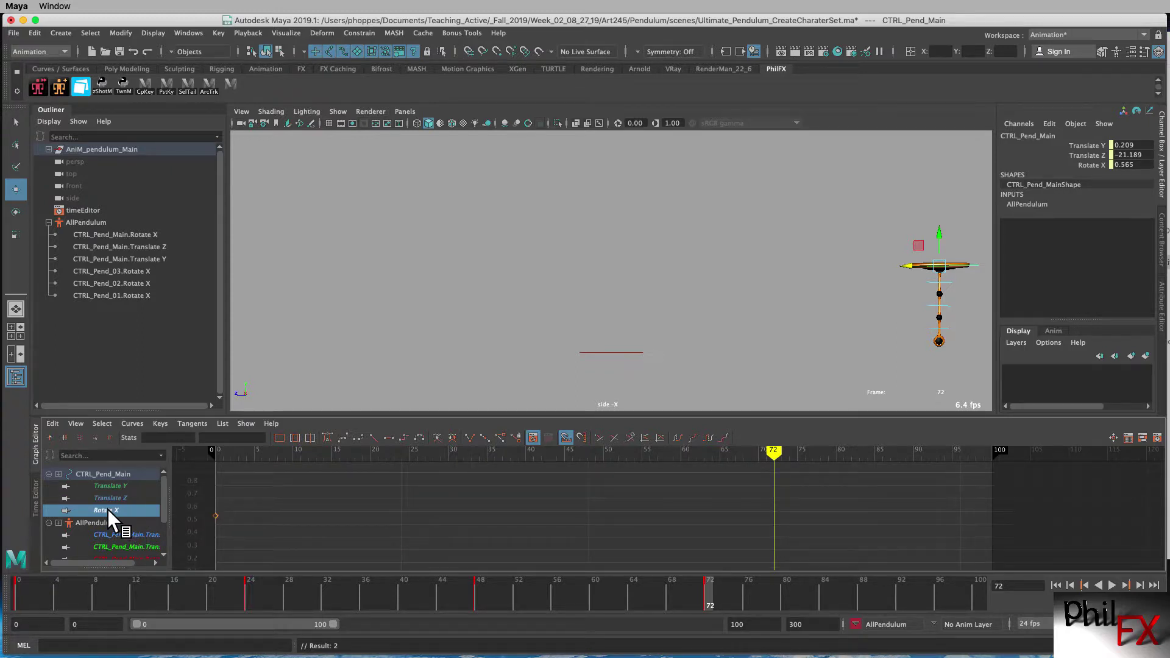
pyautogui.click(126, 271)
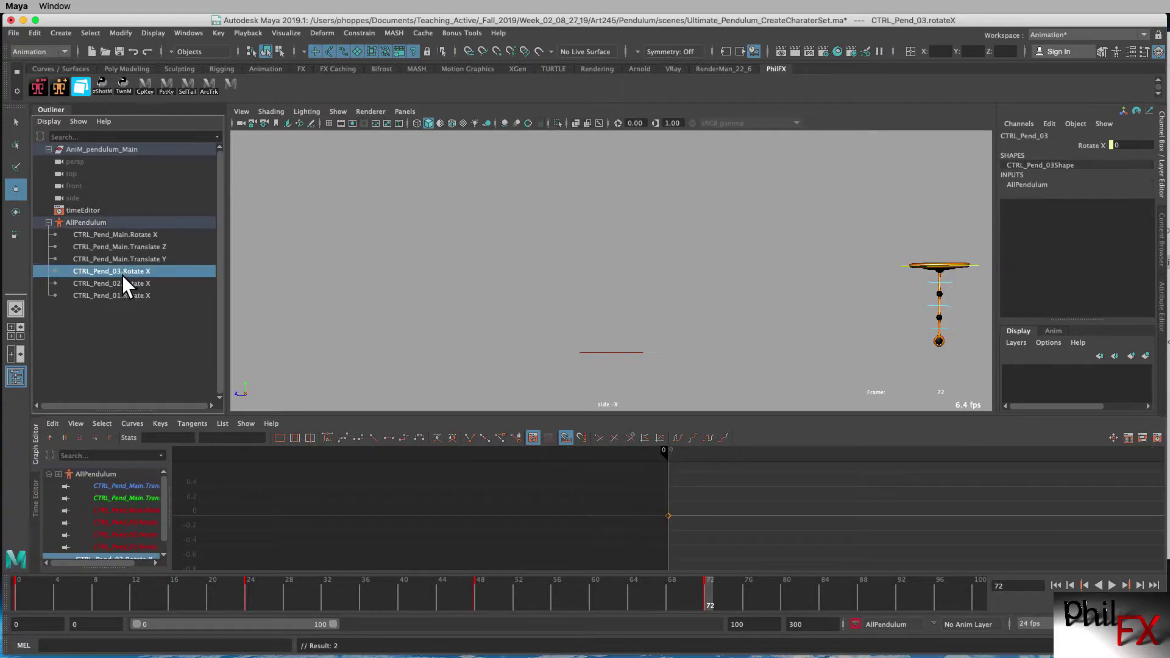
pyautogui.click(120, 281)
pyautogui.click(124, 294)
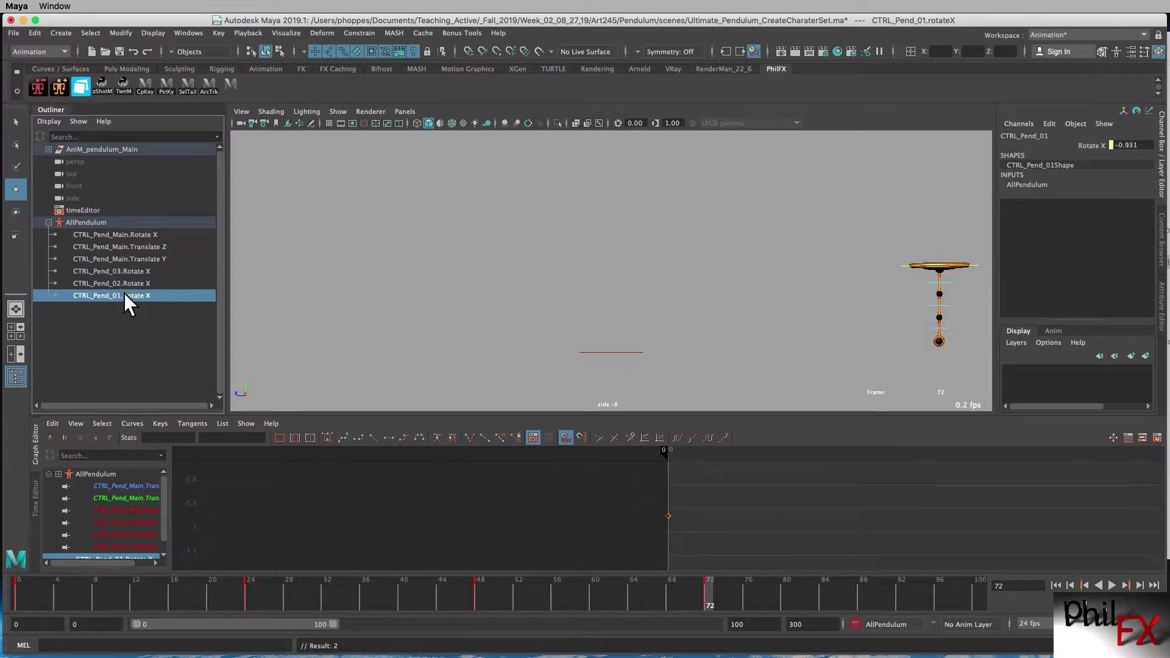
# Flip among CTRL_Pend_02, 01 and 03 Rotate X, ending on CTRL_Pend_03's flat frame-0 curve
pyautogui.click(126, 283)
pyautogui.click(125, 270)
pyautogui.click(125, 281)
pyautogui.click(126, 295)
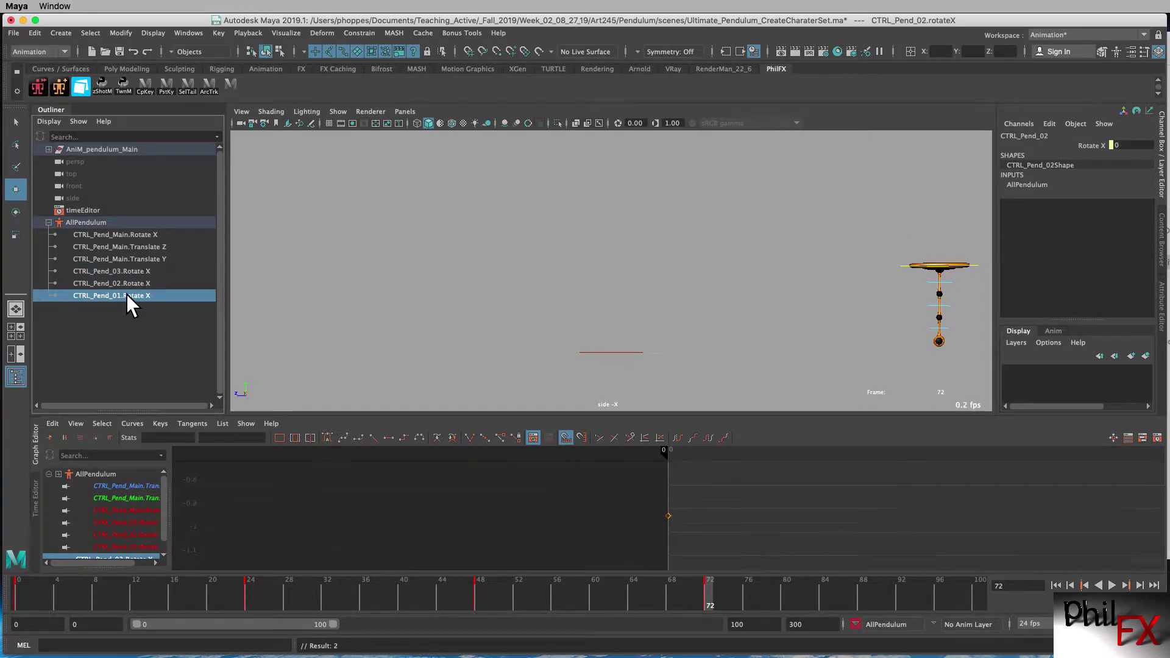
pyautogui.click(127, 281)
pyautogui.click(126, 271)
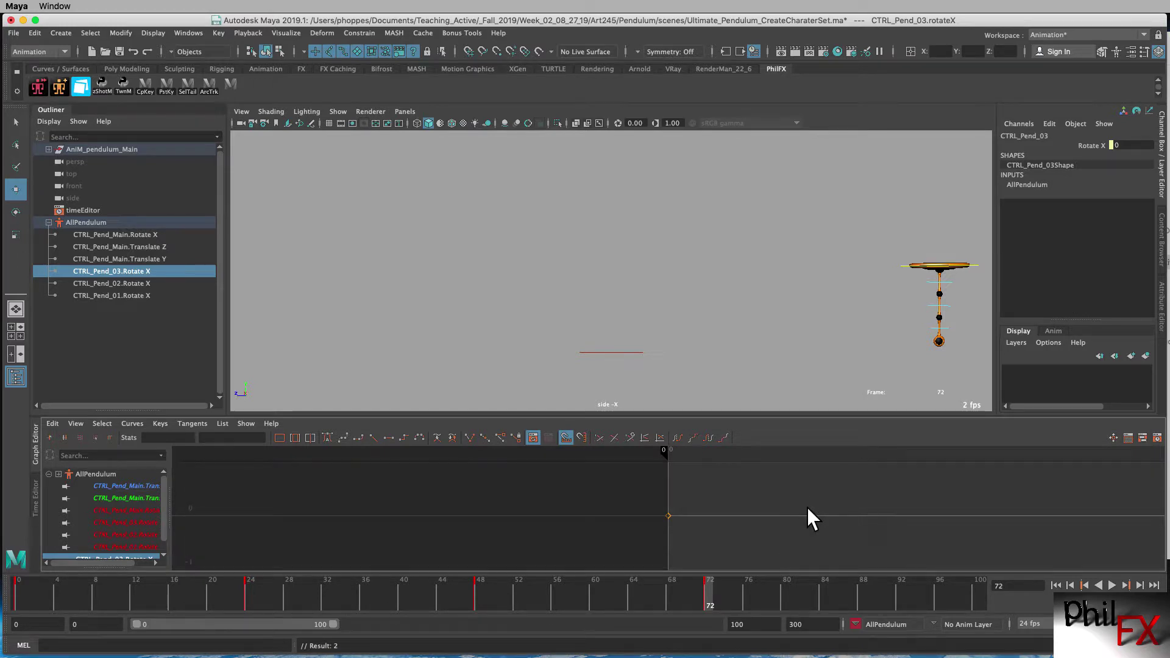
# Widen the curve view's value range, jump to frame 0, then scrub to frame 12
pyautogui.keyDown('alt'); pyautogui.moveTo(807, 507); pyautogui.dragTo(785, 508, button='right'); pyautogui.keyUp('alt')
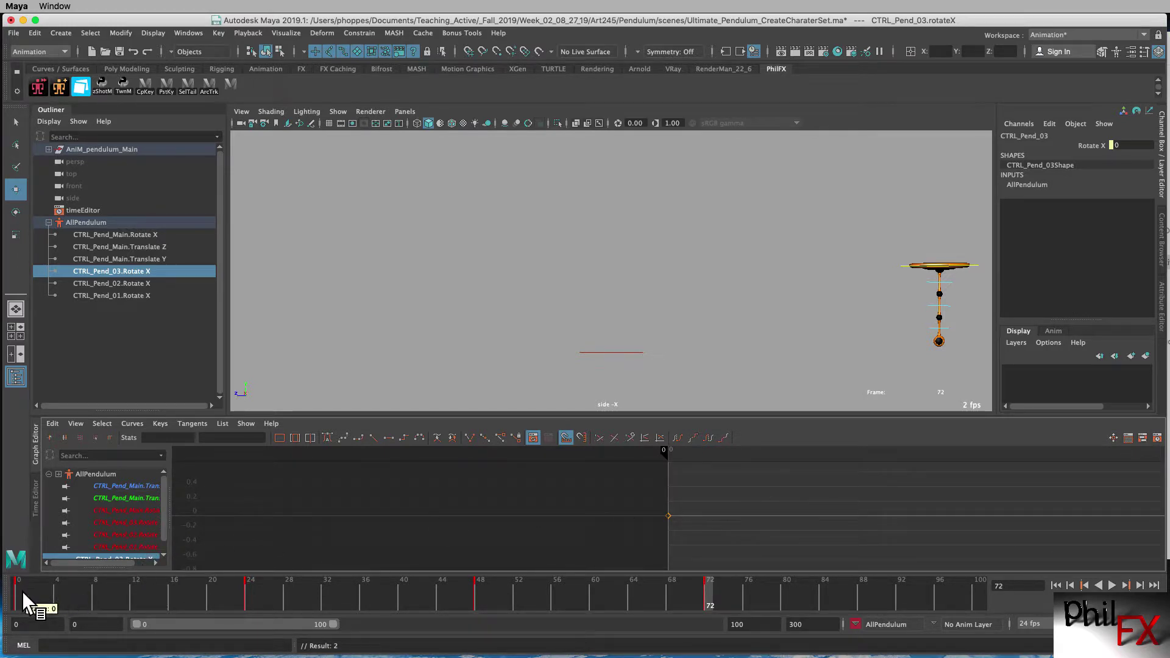
pyautogui.click(19, 593)
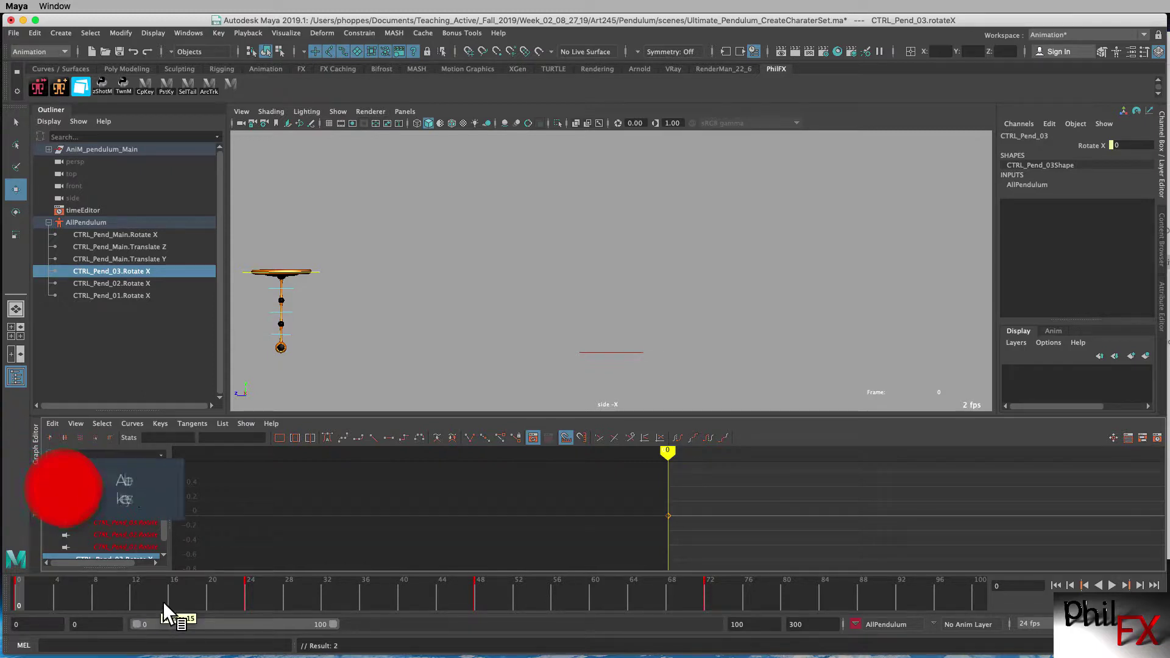
pyautogui.moveTo(136, 601)
pyautogui.mouseDown()
pyautogui.moveTo(30, 604)
pyautogui.moveTo(247, 612)
pyautogui.moveTo(84, 606)
pyautogui.moveTo(136, 610)
pyautogui.mouseUp()
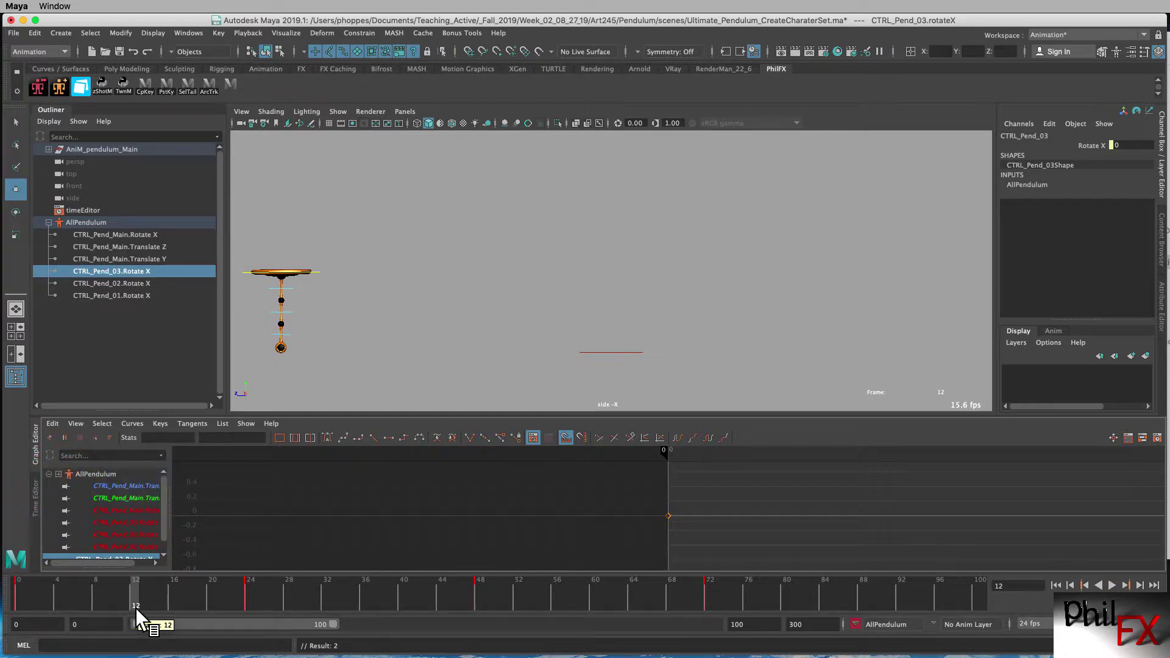
pyautogui.moveTo(129, 605)
pyautogui.mouseDown()
pyautogui.moveTo(127, 595)
pyautogui.moveTo(51, 598)
pyautogui.moveTo(201, 605)
pyautogui.moveTo(133, 603)
pyautogui.mouseUp()
# Swing CTRL_Pend_Main partway toward centre and key it at frame 12 (Translate Z 4.98)
pyautogui.click(322, 267)
pyautogui.moveTo(315, 290); pyautogui.dragTo(316, 290)
pyautogui.moveTo(246, 271); pyautogui.dragTo(260, 271, button='middle')
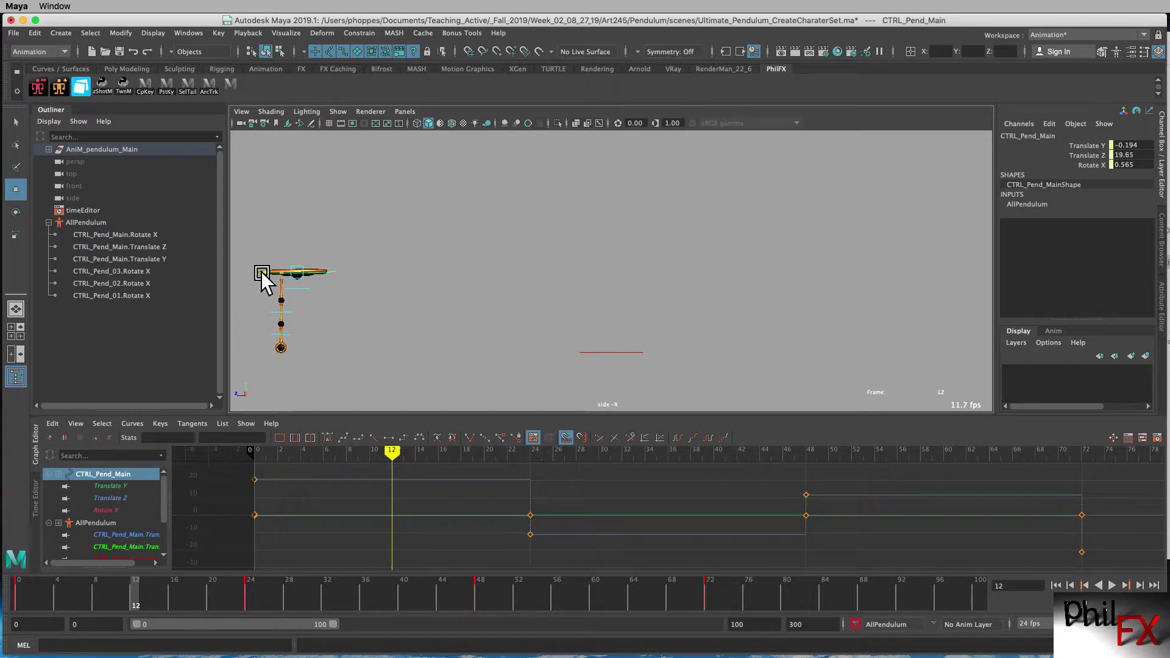
pyautogui.hotkey('shift', 'w')
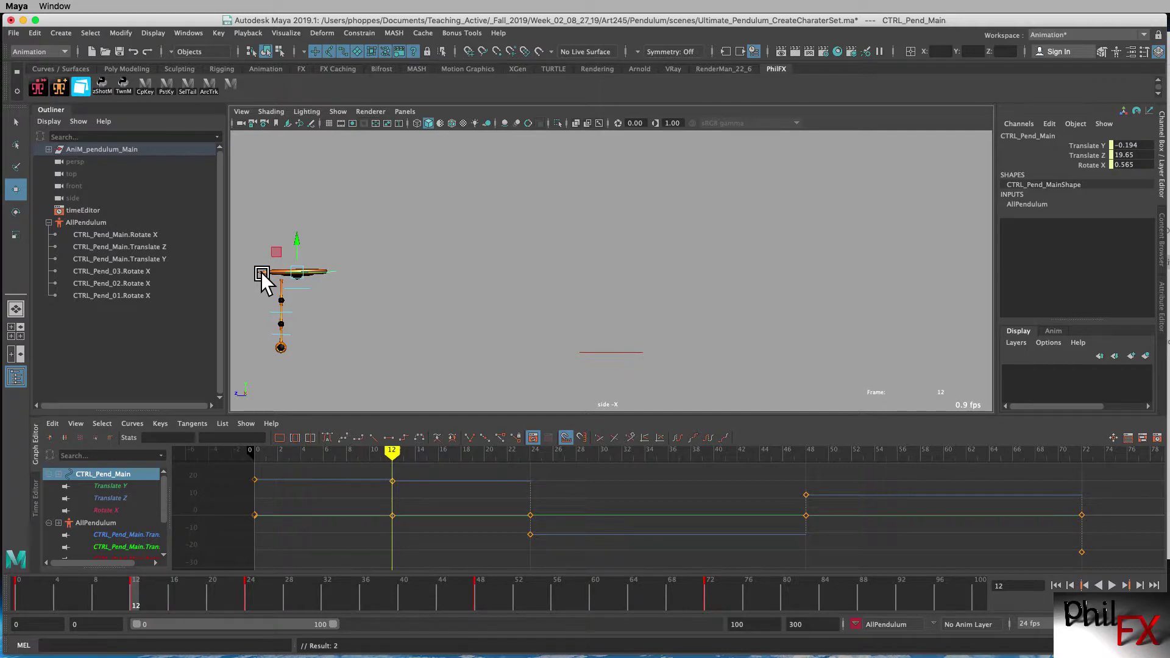
pyautogui.hotkey('ctrl', 'z')
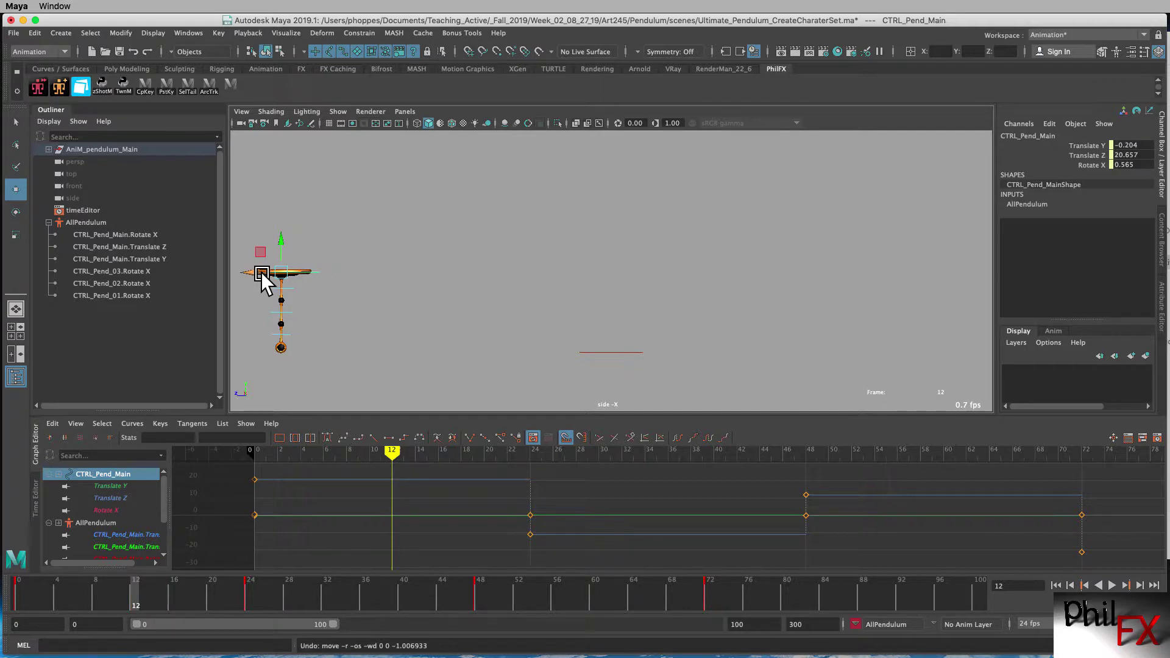
pyautogui.moveTo(246, 269); pyautogui.dragTo(493, 292)
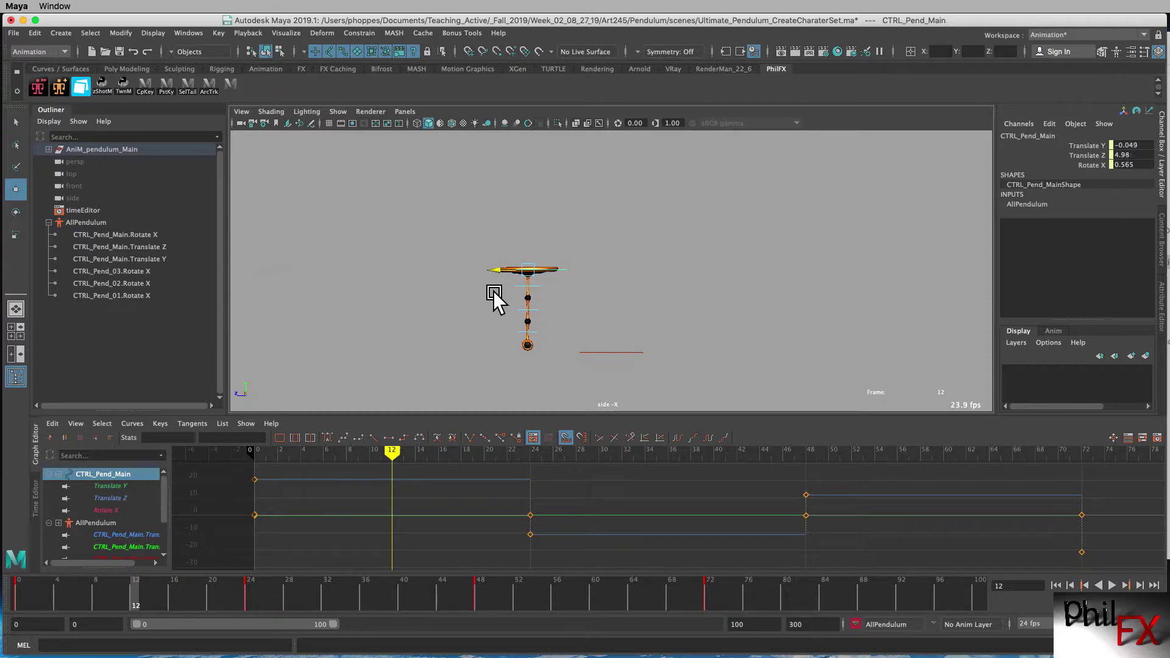
pyautogui.press('s')
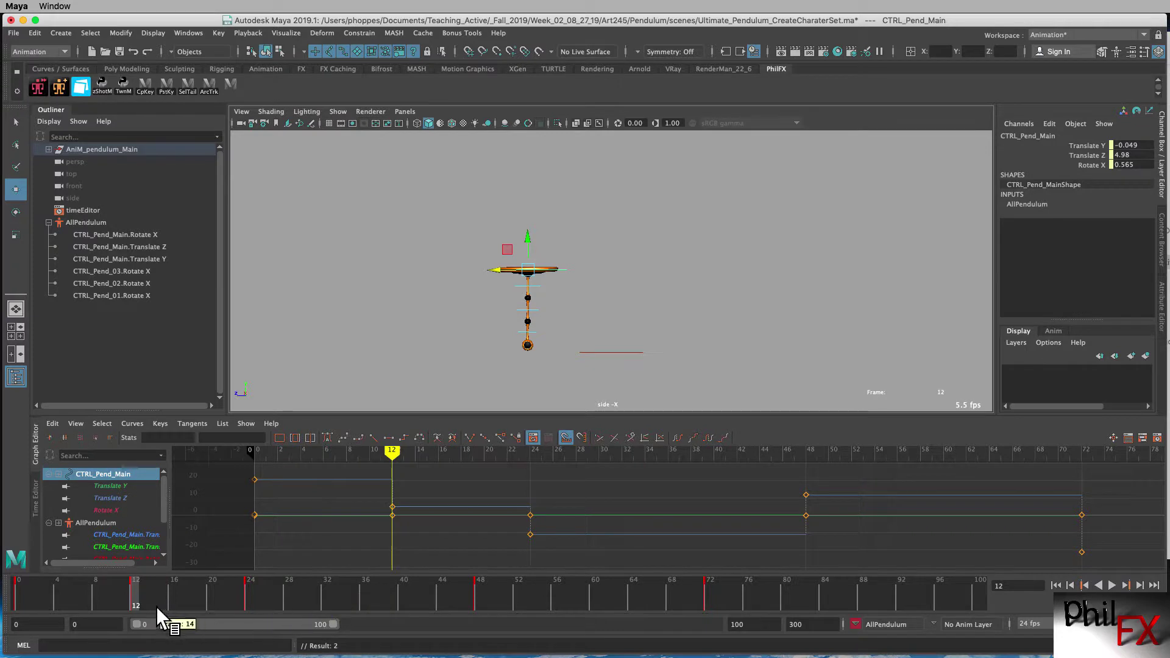
pyautogui.moveTo(135, 598); pyautogui.dragTo(362, 602)
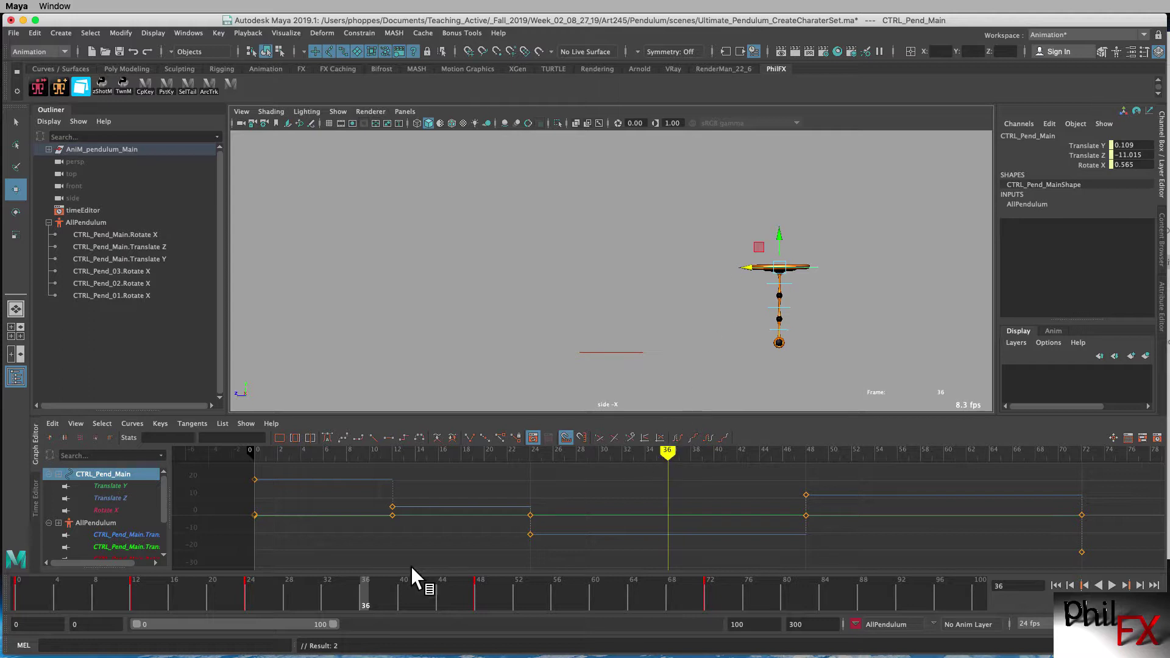
# At frame 36, nudge CTRL_Pend_Main near centre (Translate Z -0.507), then scrub onward
pyautogui.moveTo(361, 590)
pyautogui.mouseDown()
pyautogui.moveTo(249, 601)
pyautogui.moveTo(475, 602)
pyautogui.moveTo(268, 608)
pyautogui.moveTo(365, 604)
pyautogui.mouseUp()
pyautogui.moveTo(748, 267); pyautogui.dragTo(581, 279)
pyautogui.press('z')
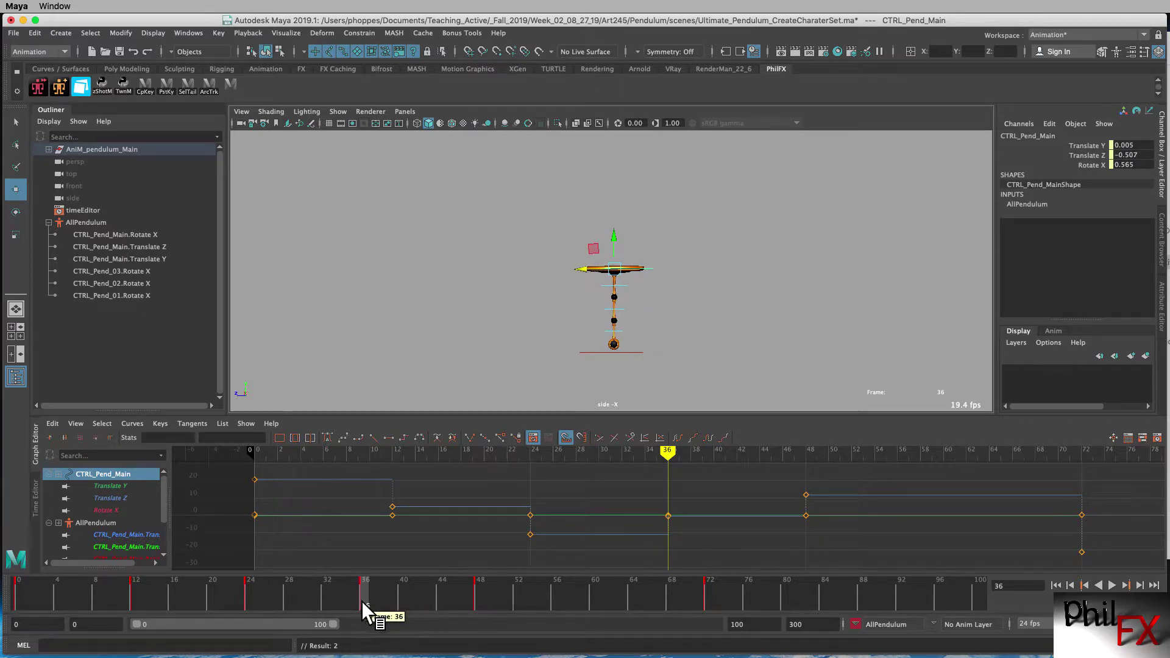
pyautogui.moveTo(369, 597)
pyautogui.mouseDown()
pyautogui.moveTo(735, 602)
pyautogui.moveTo(591, 608)
pyautogui.mouseUp()
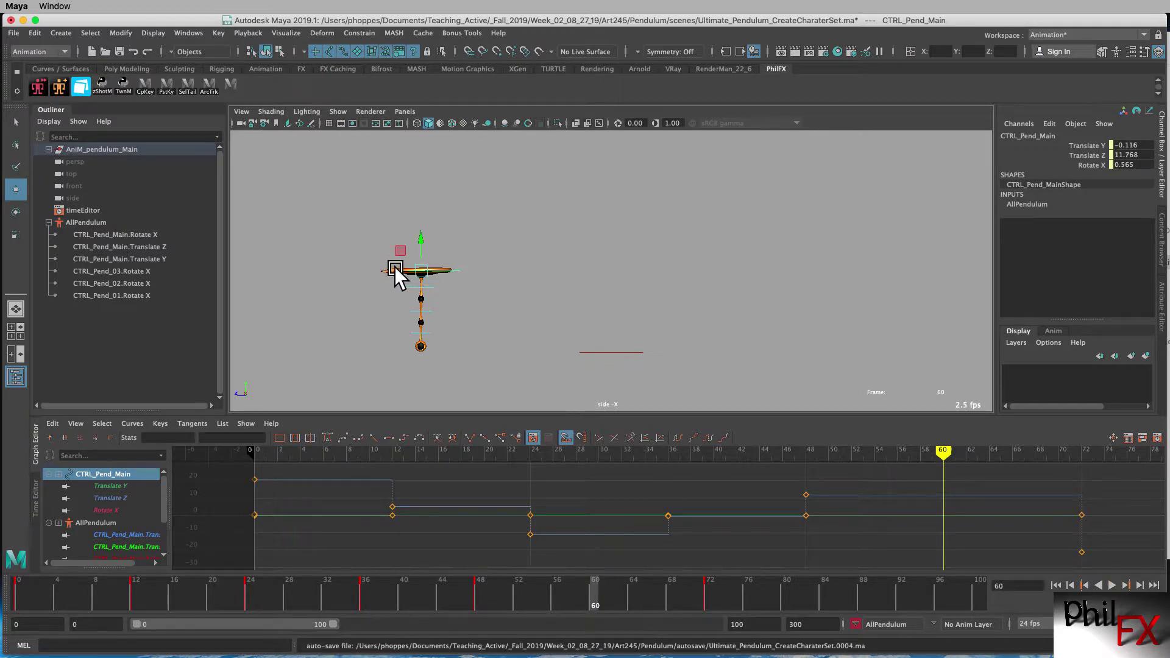
# Swing CTRL_Pend_Main to the opposite side and key it at frame 60
pyautogui.hotkey('ctrl', 'z')
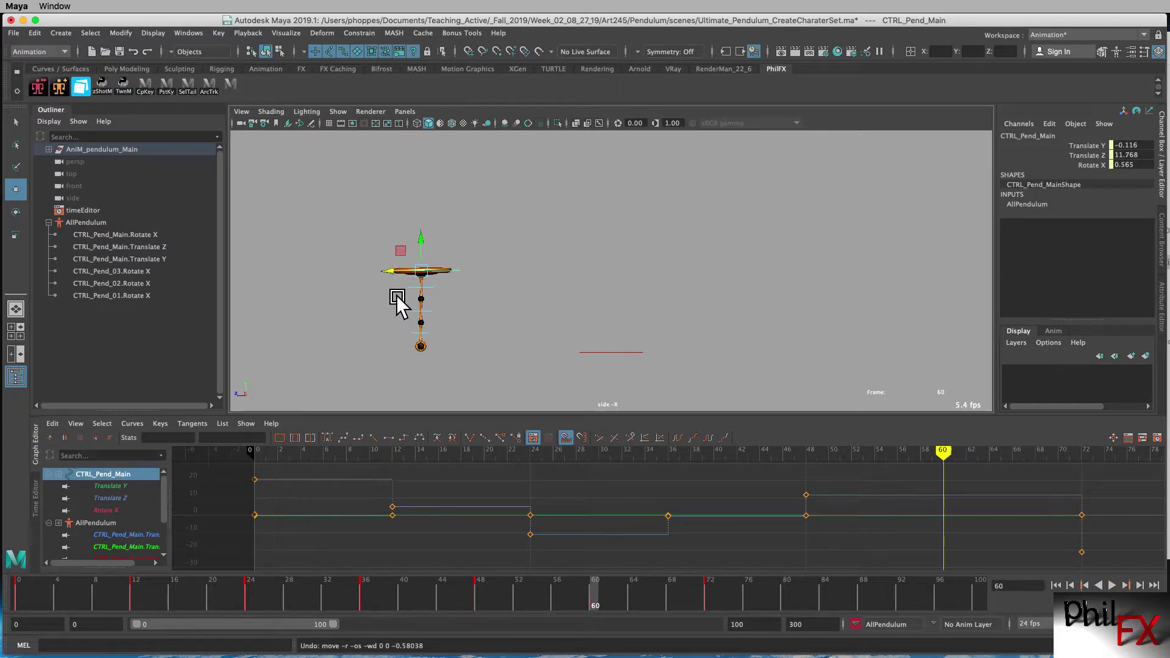
pyautogui.moveTo(387, 268); pyautogui.dragTo(685, 279)
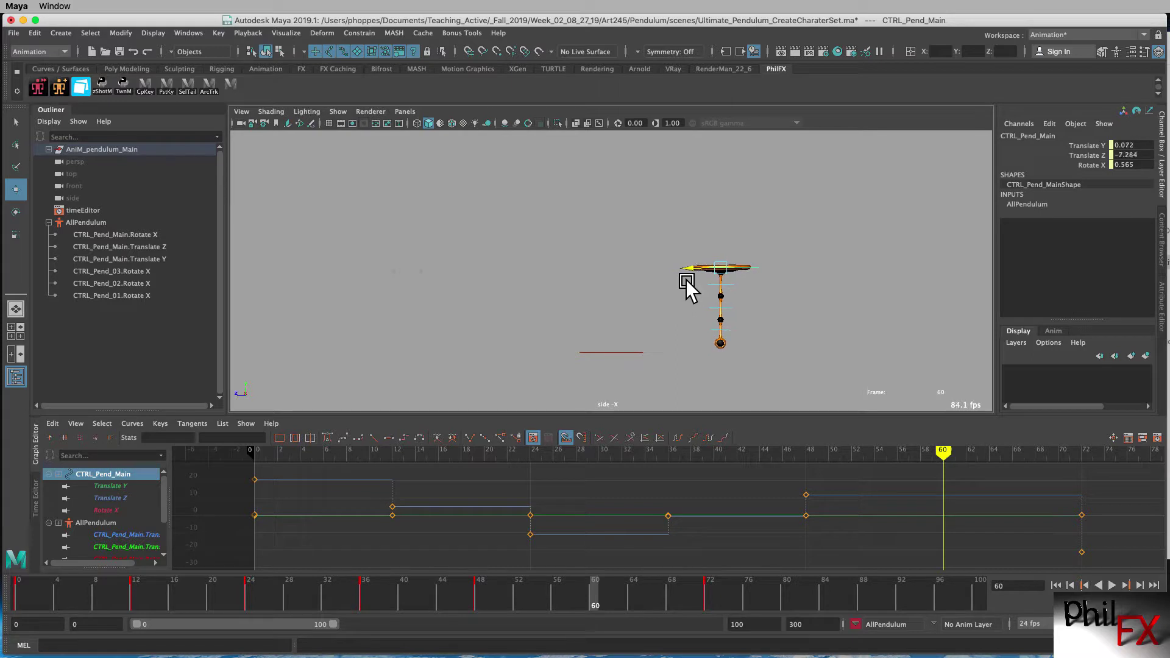
pyautogui.press('s')
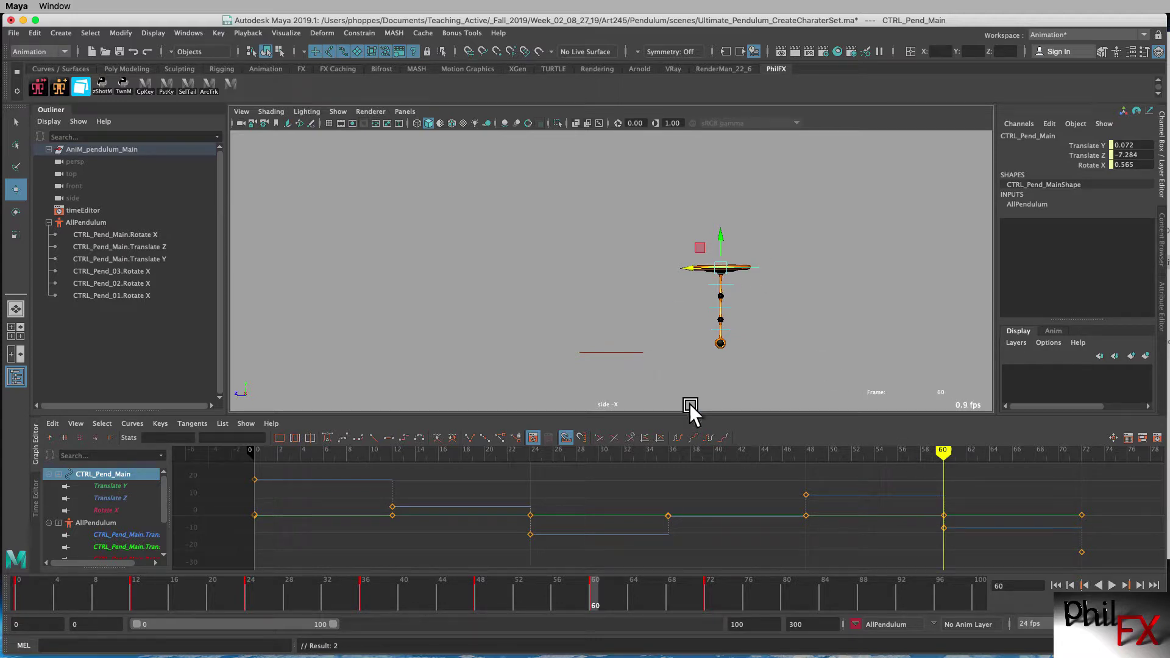
# Play back and scrub the blocked swing animation to check the motion
pyautogui.hotkey('alt', 'v')
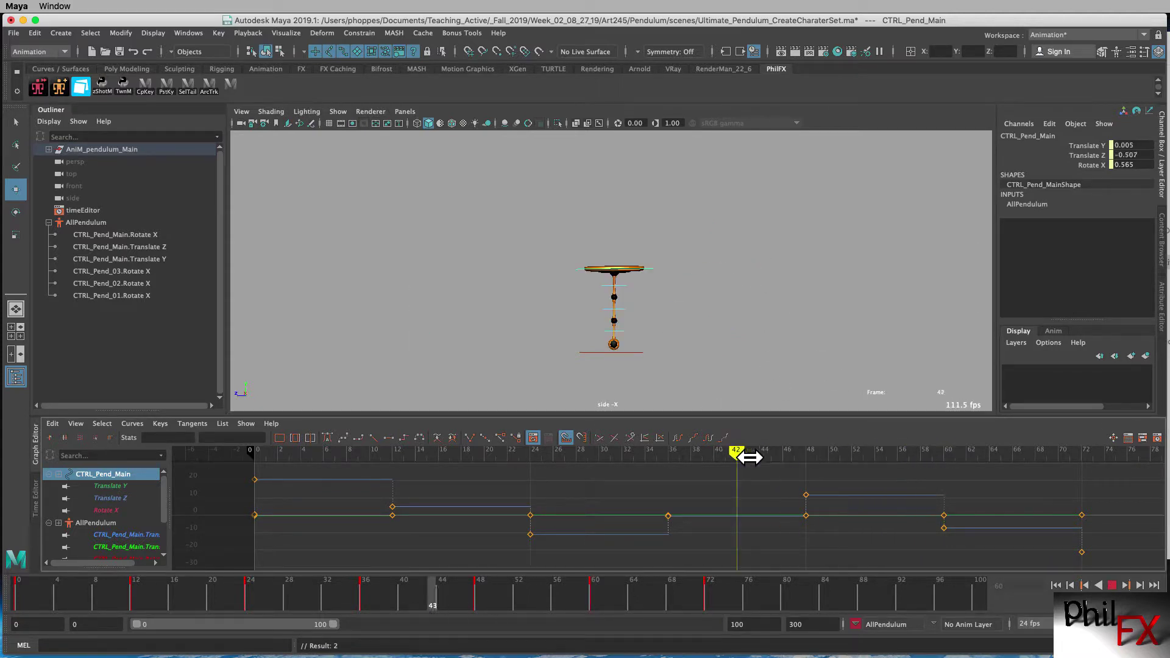
pyautogui.moveTo(368, 479); pyautogui.dragTo(390, 496)
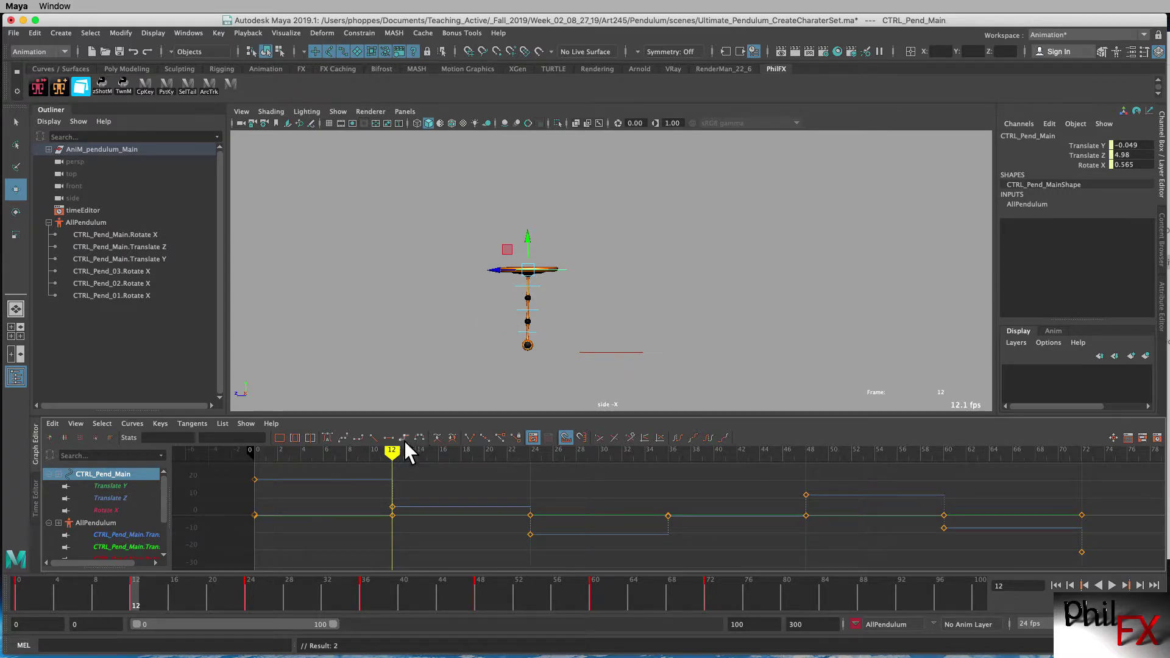
pyautogui.moveTo(133, 592)
pyautogui.mouseDown()
pyautogui.moveTo(19, 597)
pyautogui.moveTo(247, 604)
pyautogui.moveTo(131, 607)
pyautogui.mouseUp()
# Tilt the upper segment left by rotating CTRL_Pend_01 to Rotate X -23.675
pyautogui.click(632, 395)
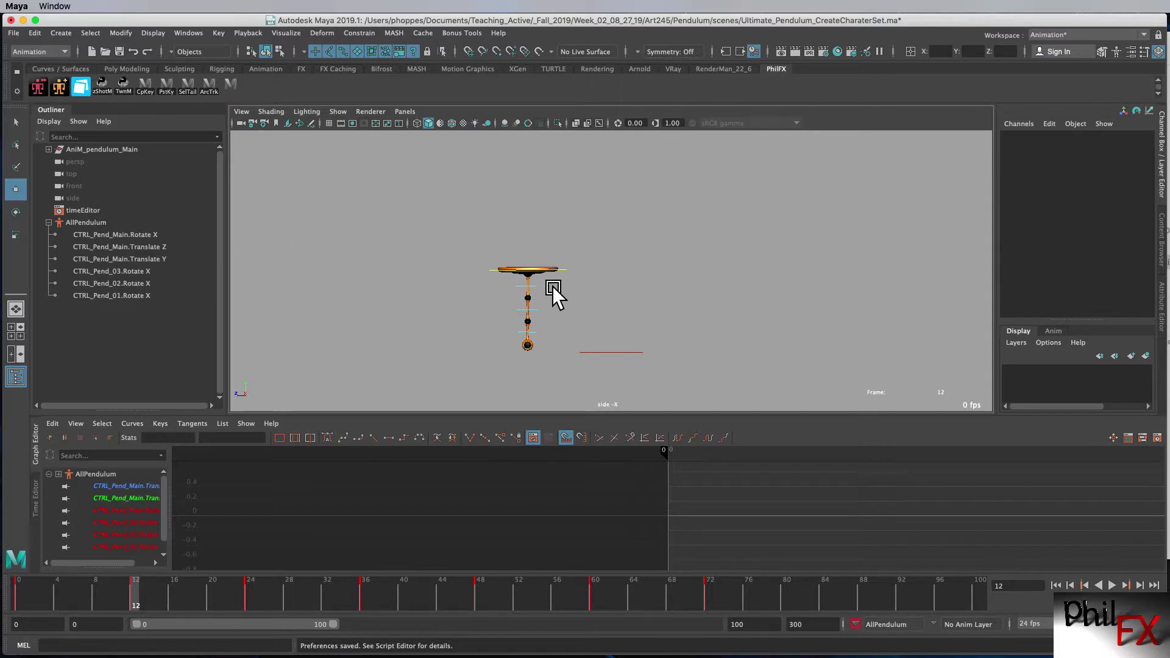
pyautogui.click(536, 292)
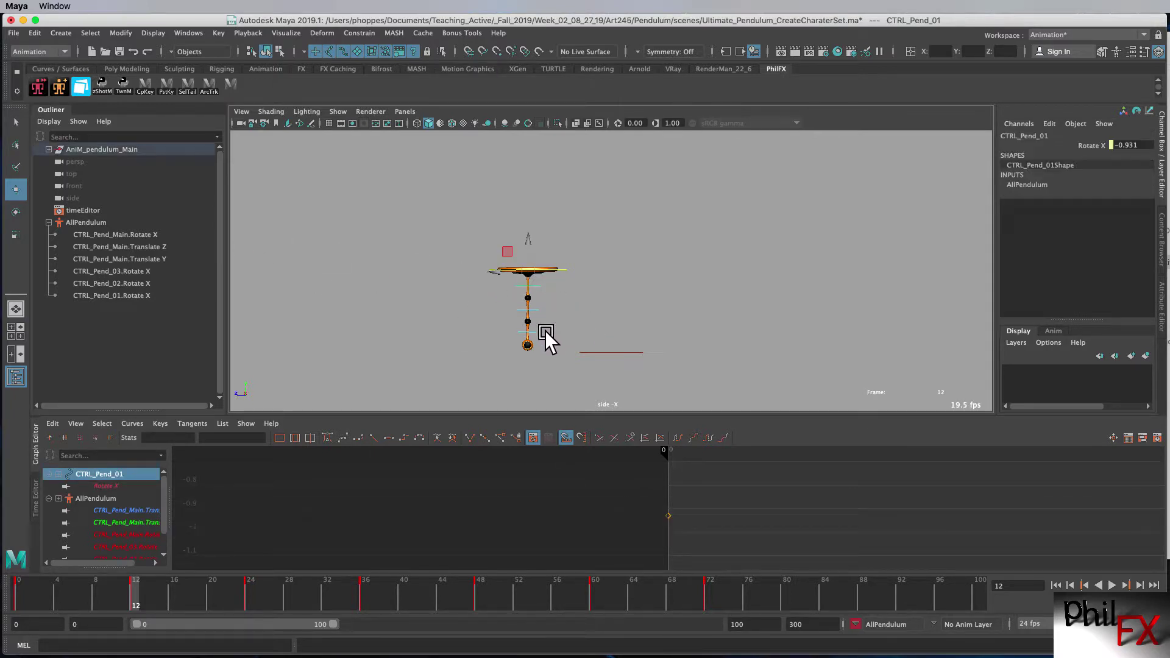
pyautogui.press('e')
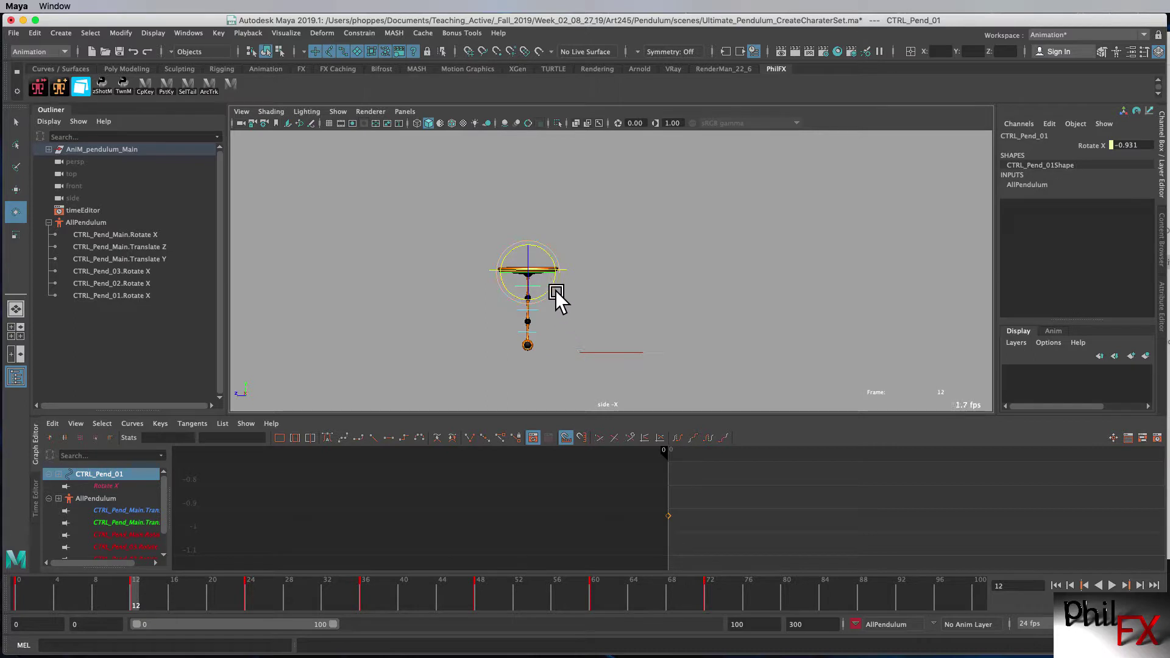
pyautogui.moveTo(552, 282); pyautogui.dragTo(545, 290)
pyautogui.press('s')
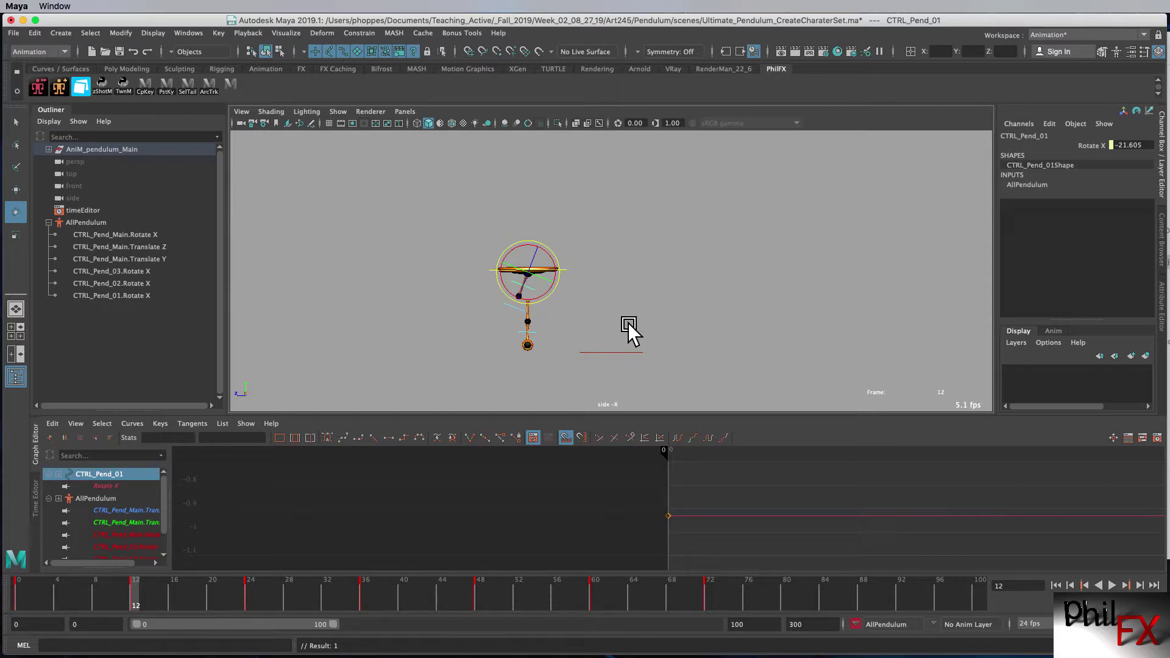
pyautogui.hotkey('ctrl', 'z')
pyautogui.hotkey('ctrl', 'z')
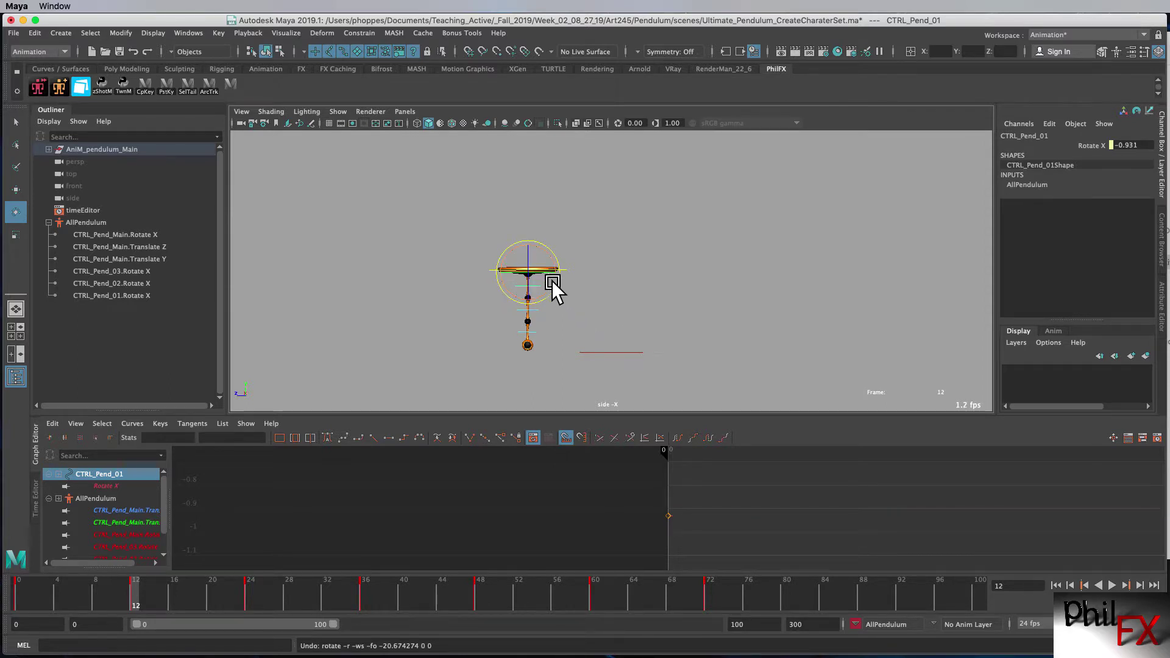
pyautogui.moveTo(551, 281); pyautogui.dragTo(544, 293)
# Bend CTRL_Pend_02 (-35.301) and CTRL_Pend_03 (-29.394) on Rotate X and key frame 12
pyautogui.click(538, 316)
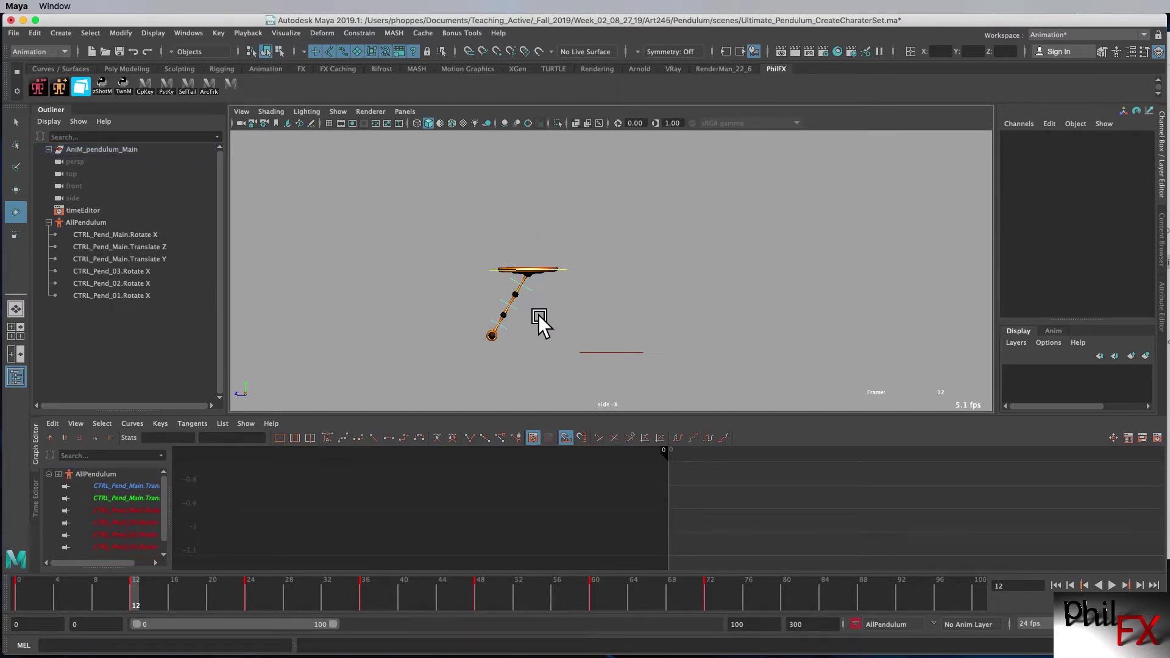
pyautogui.click(516, 314)
pyautogui.moveTo(537, 310); pyautogui.dragTo(524, 320)
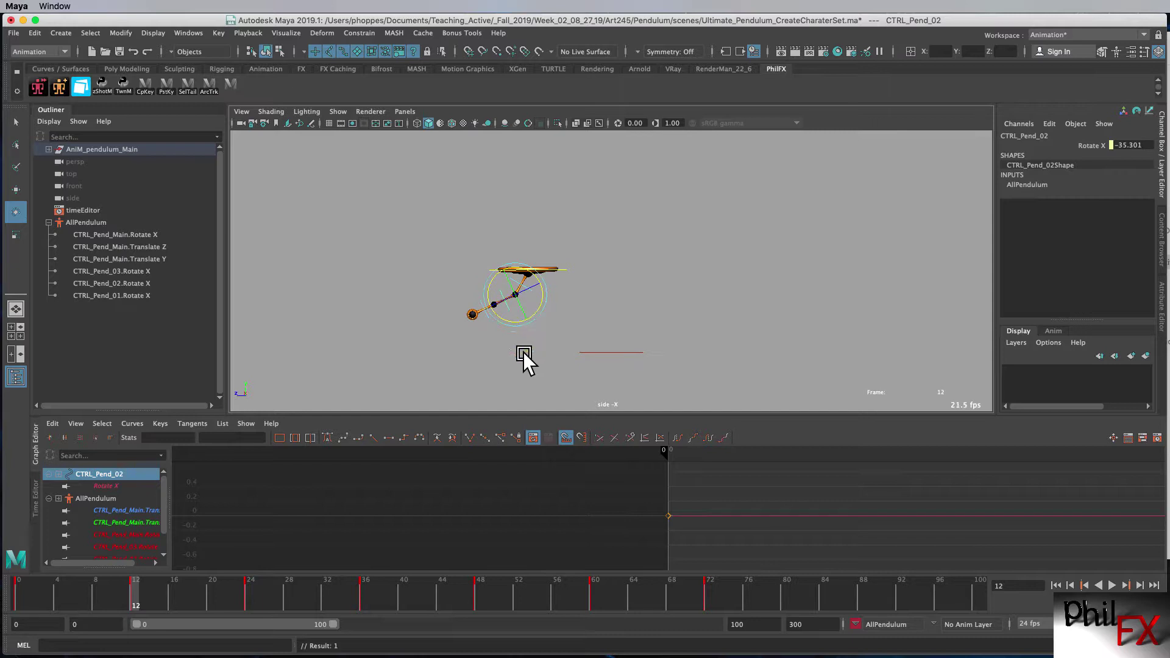
pyautogui.click(491, 326)
pyautogui.click(481, 321)
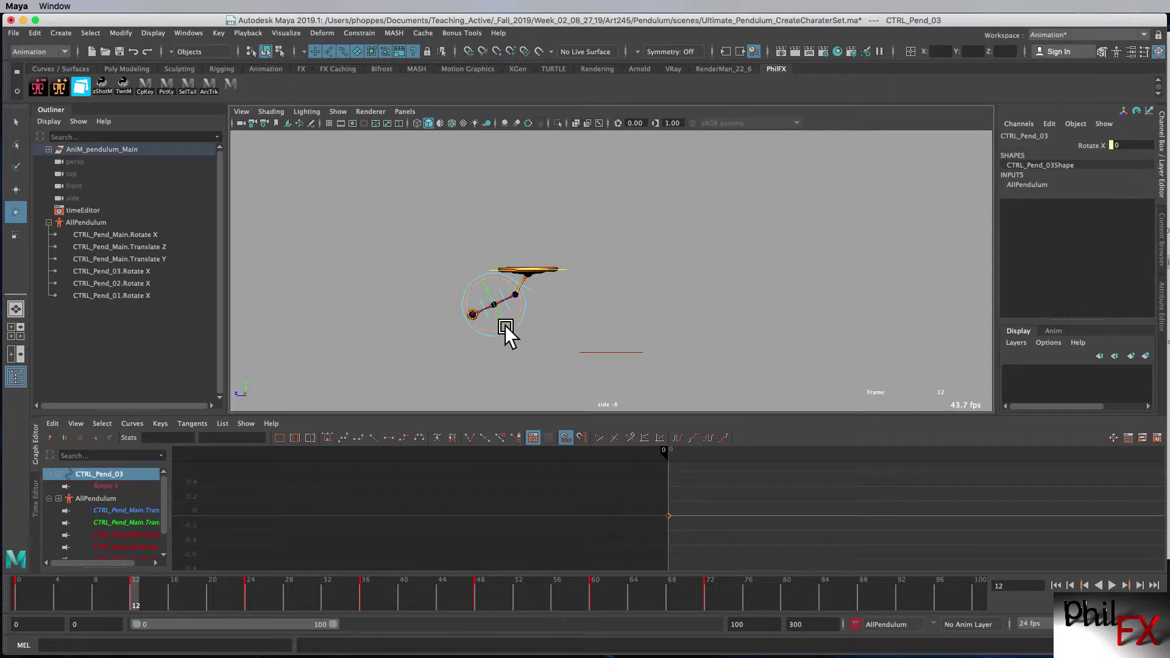
pyautogui.moveTo(491, 327); pyautogui.dragTo(476, 326)
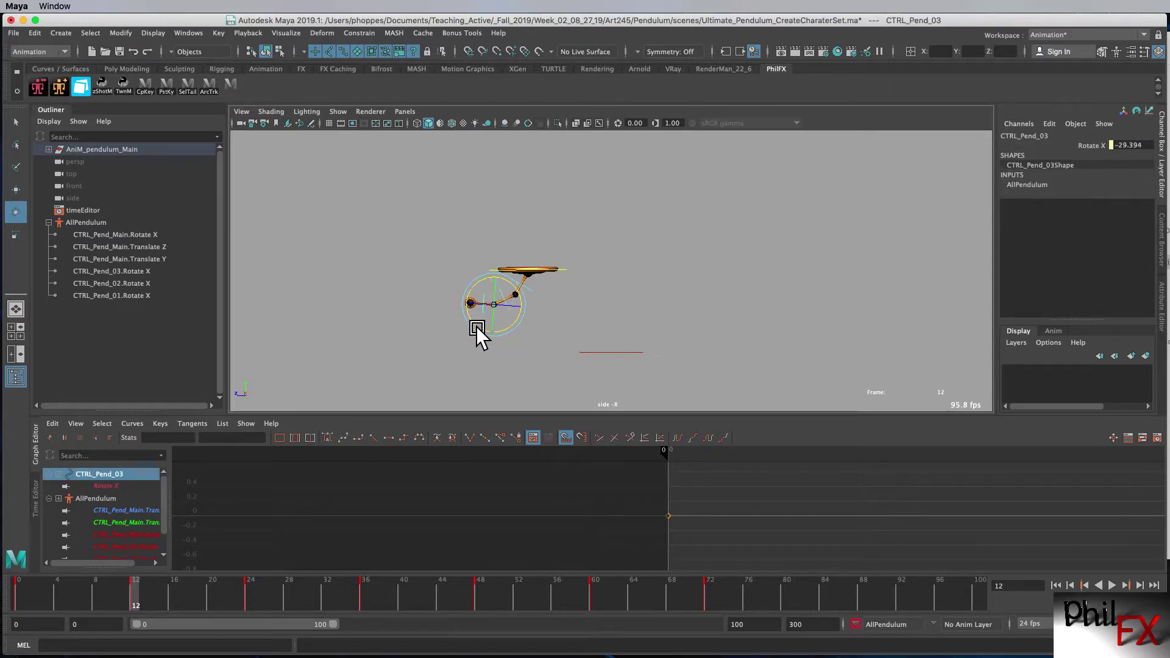
pyautogui.press('s')
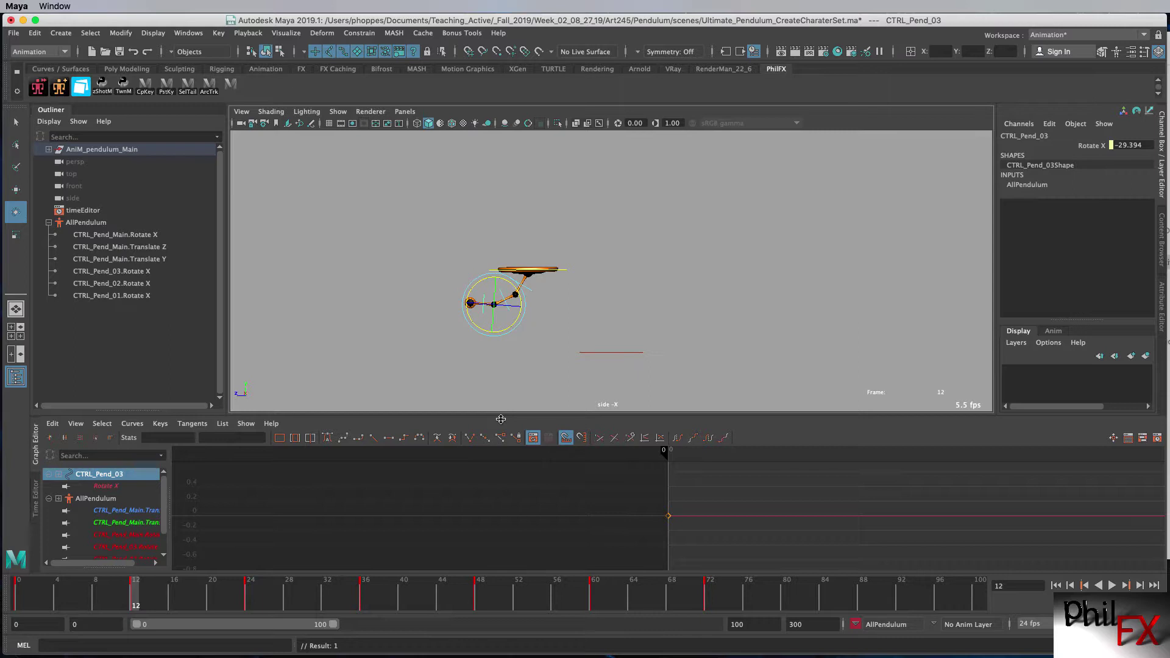
# Flip repeatedly between the frame-0 and frame-12 poses to compare them
pyautogui.hotkey('alt', 'shift', 'v')
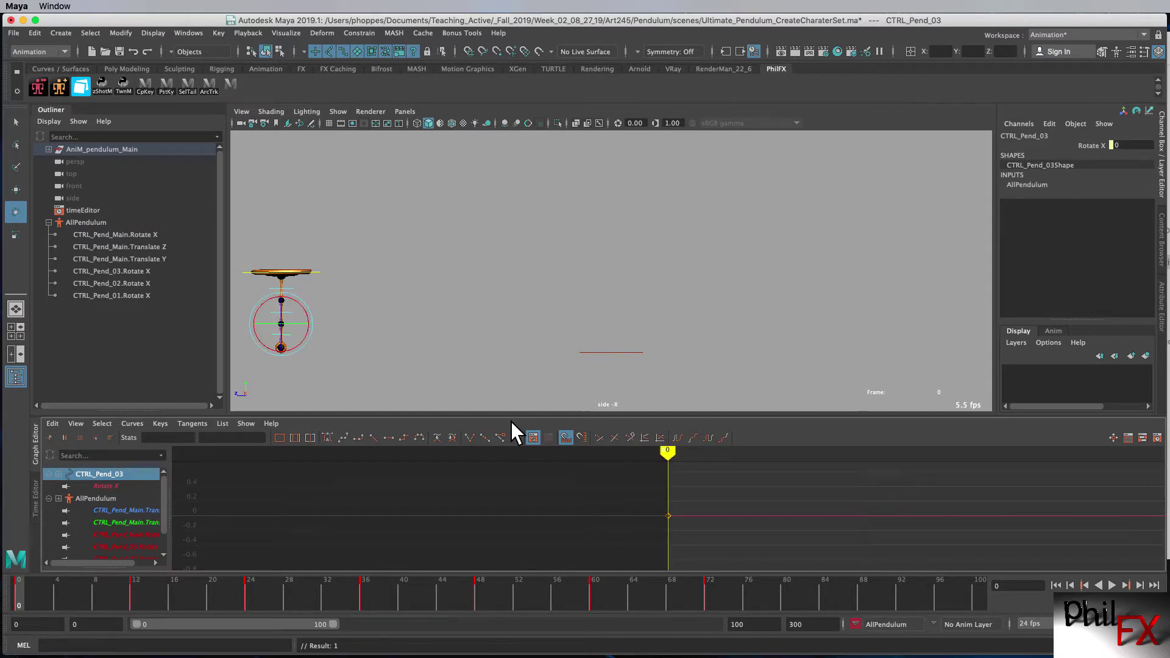
pyautogui.press('.')
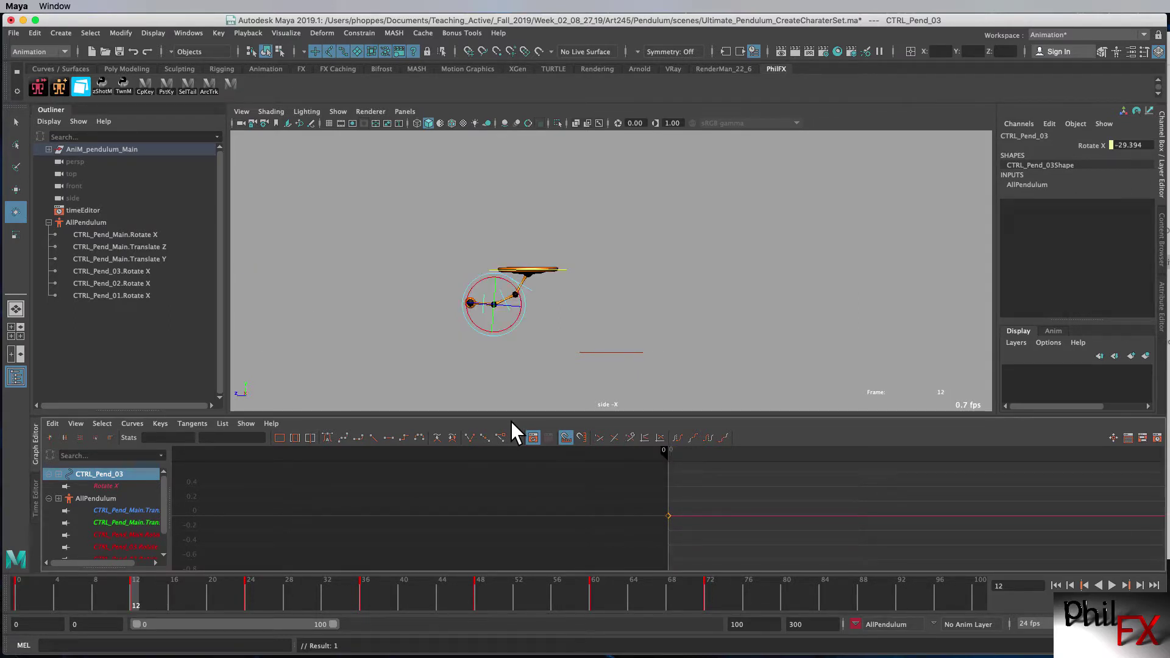
pyautogui.press(',')
pyautogui.press('.')
pyautogui.press(',')
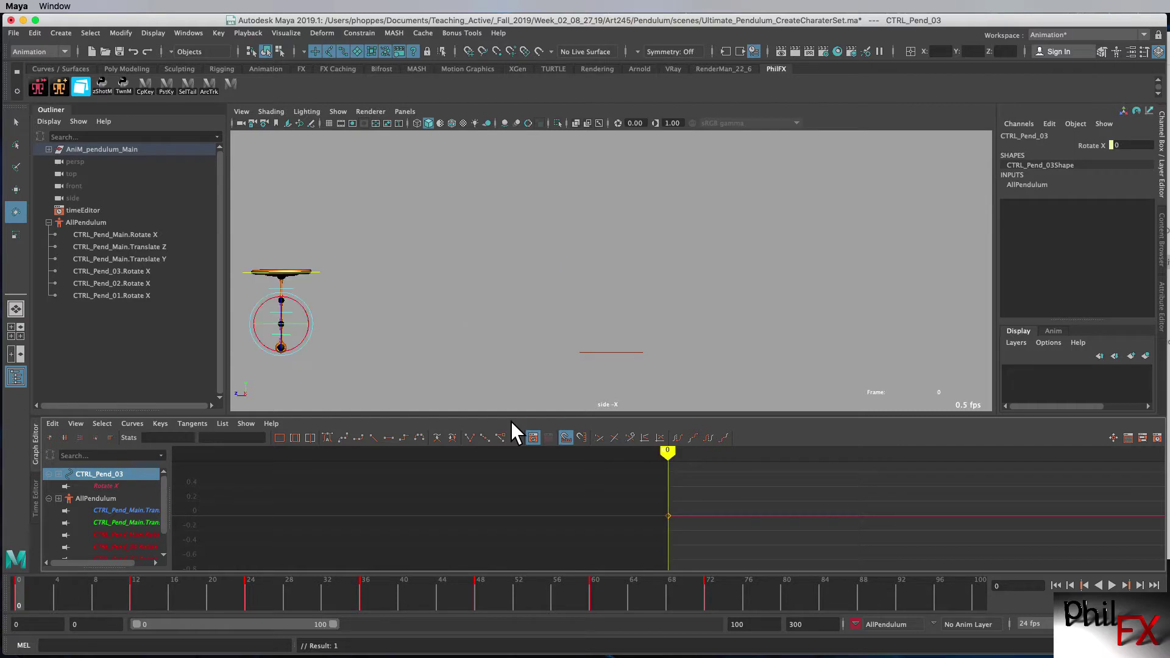
pyautogui.press('.')
pyautogui.press(',')
pyautogui.press('.')
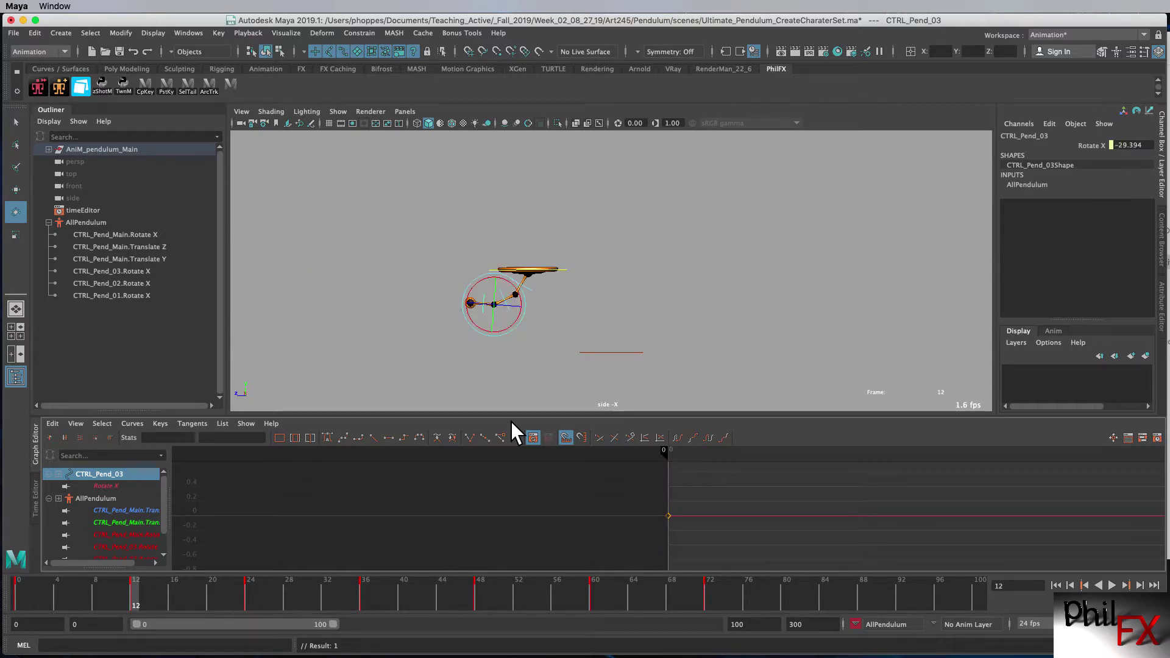
pyautogui.press(',')
pyautogui.press('.')
pyautogui.press(',')
pyautogui.press('.')
pyautogui.press('.')
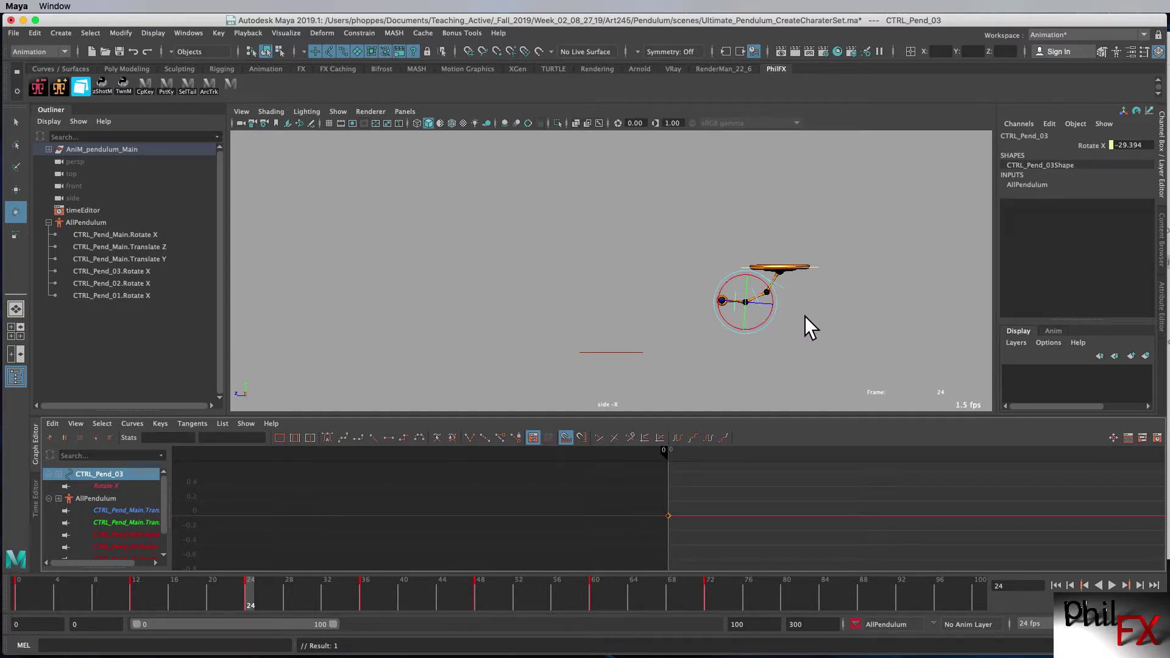
# At frame 24, rotate CTRL_Pend_01, 02 and 03 back toward vertical
pyautogui.click(798, 301)
pyautogui.click(778, 293)
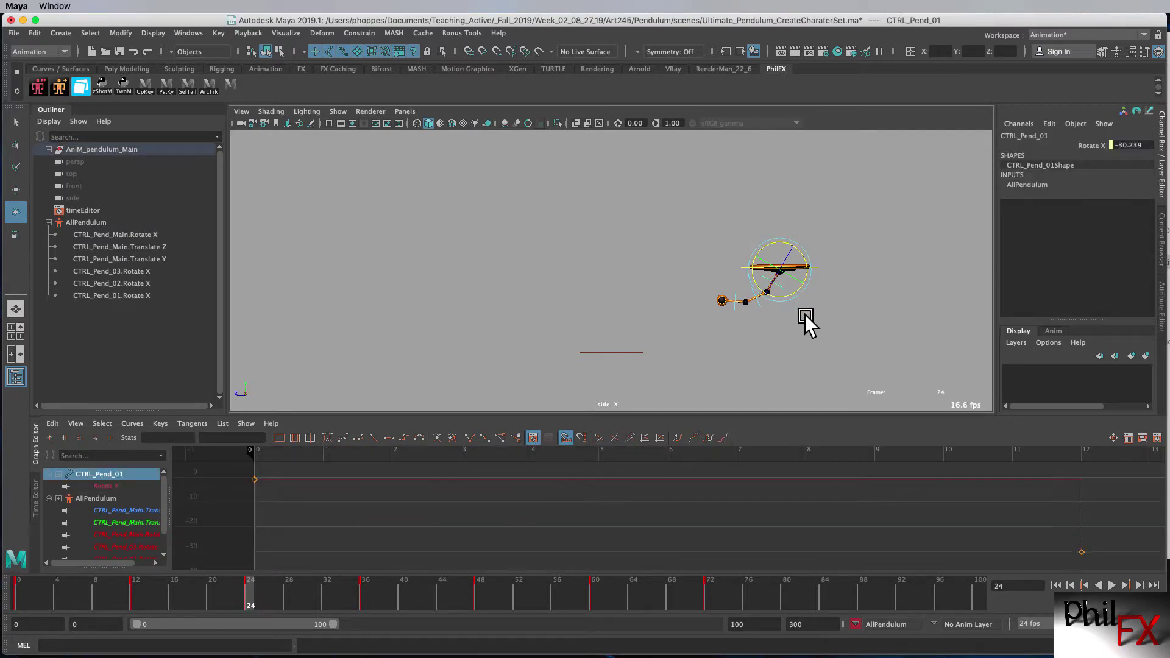
pyautogui.moveTo(783, 297); pyautogui.dragTo(794, 321)
pyautogui.click(813, 312)
pyautogui.click(763, 313)
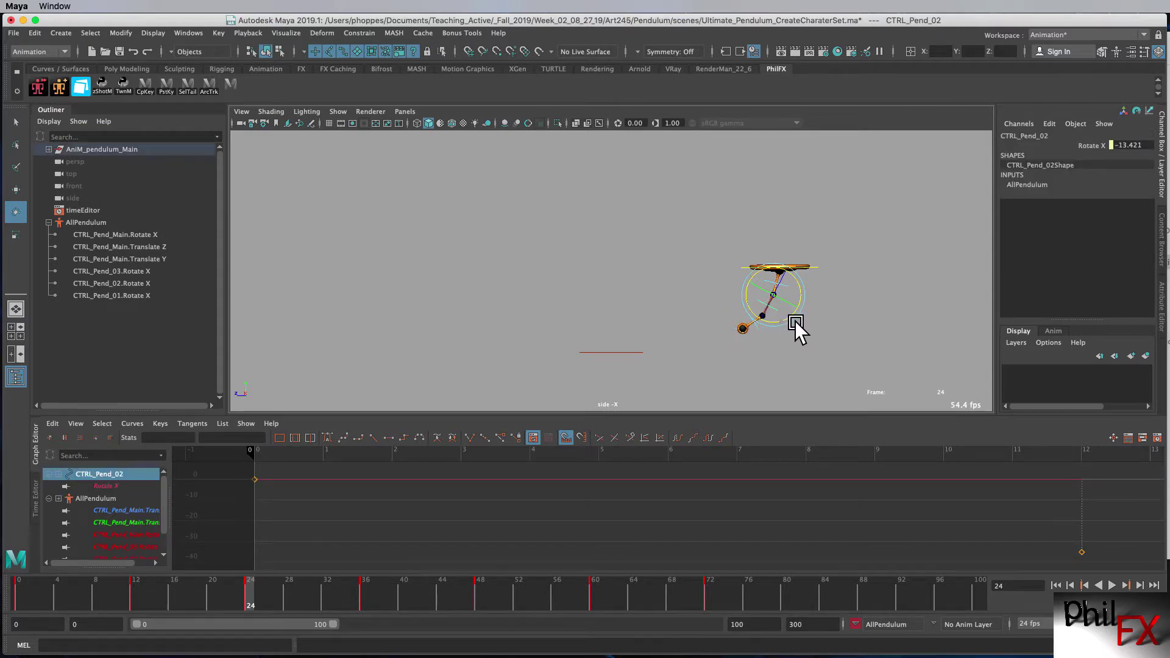
pyautogui.click(830, 343)
pyautogui.click(754, 339)
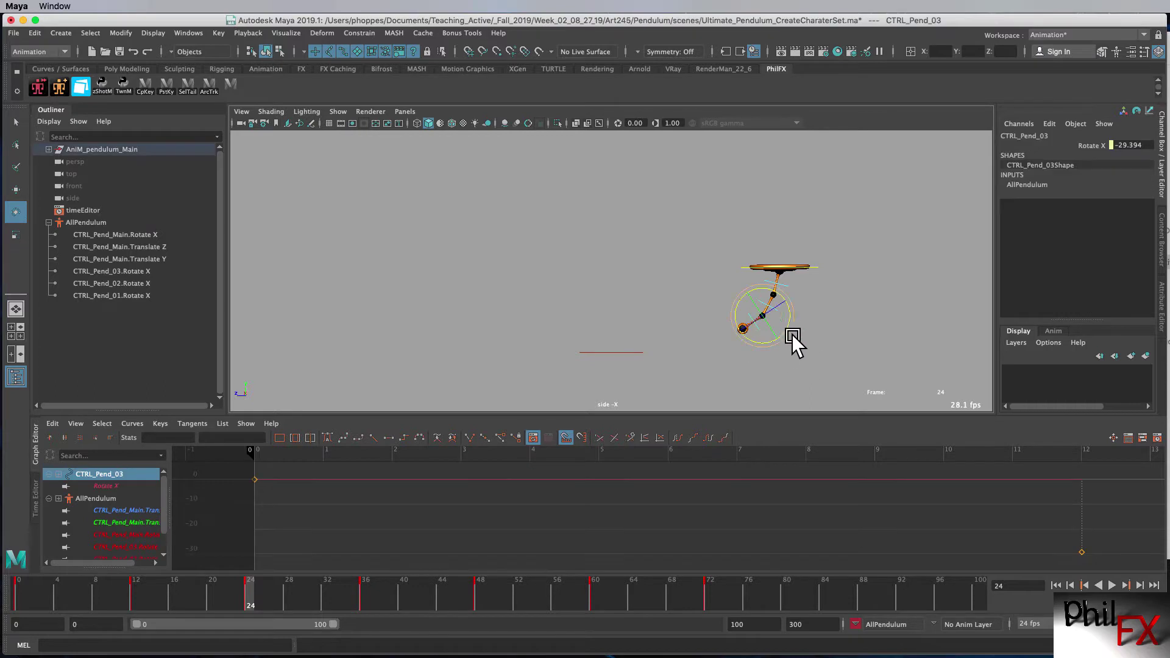
pyautogui.moveTo(763, 340); pyautogui.dragTo(774, 343)
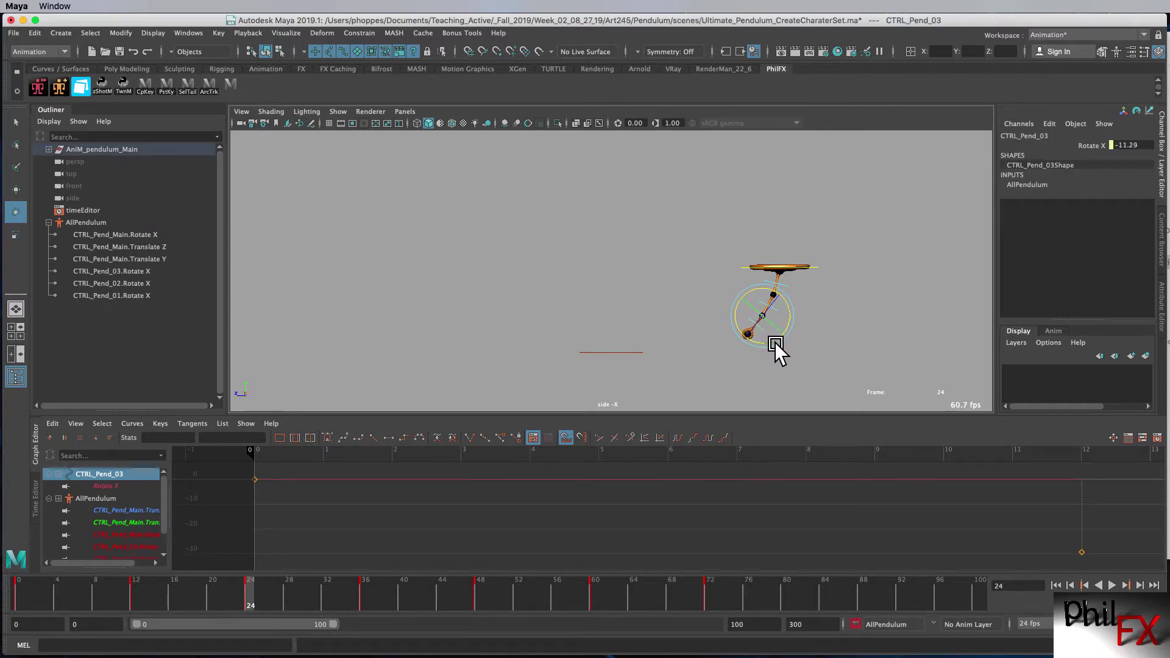
# Refine the frame-24 bends of CTRL_Pend_01 (-14.541) and CTRL_Pend_02 (-9.977), then reselect CTRL_Pend_03
pyautogui.click(816, 325)
pyautogui.click(783, 293)
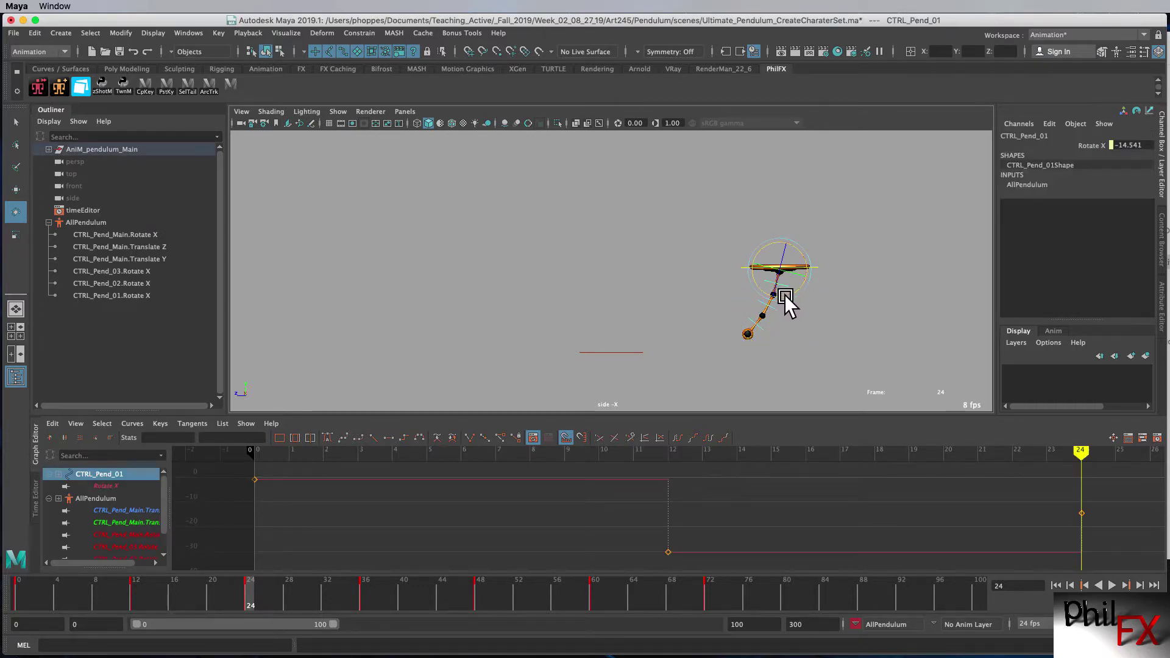
pyautogui.moveTo(784, 303); pyautogui.dragTo(789, 302)
pyautogui.click(807, 306)
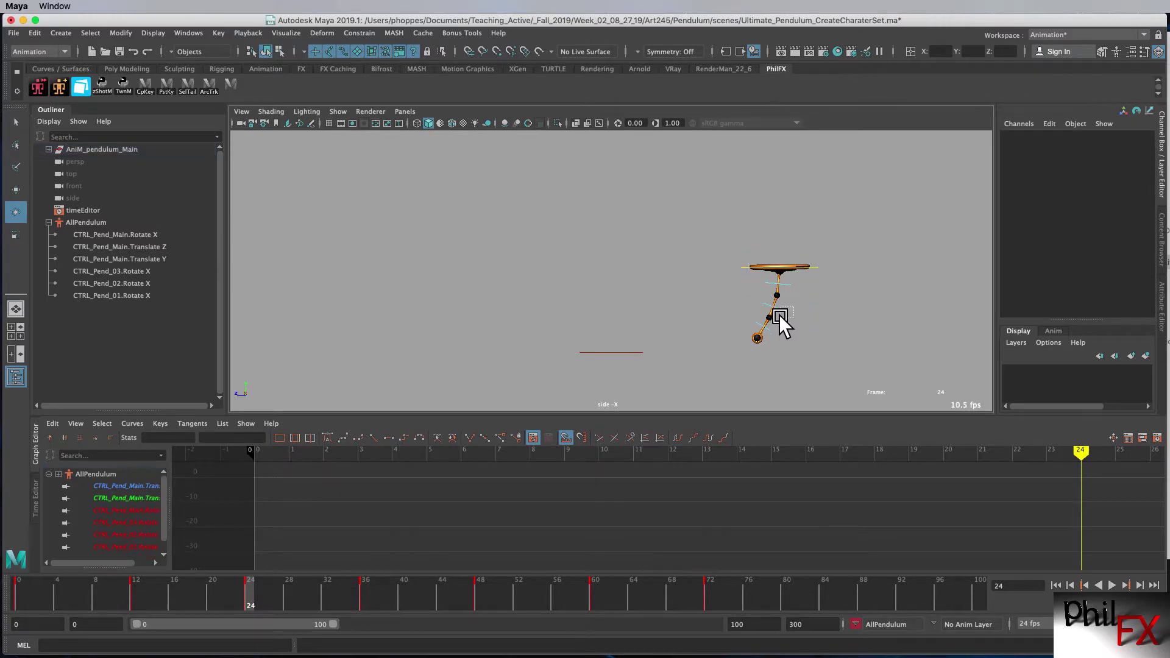
pyautogui.click(779, 317)
pyautogui.moveTo(783, 321); pyautogui.dragTo(794, 336)
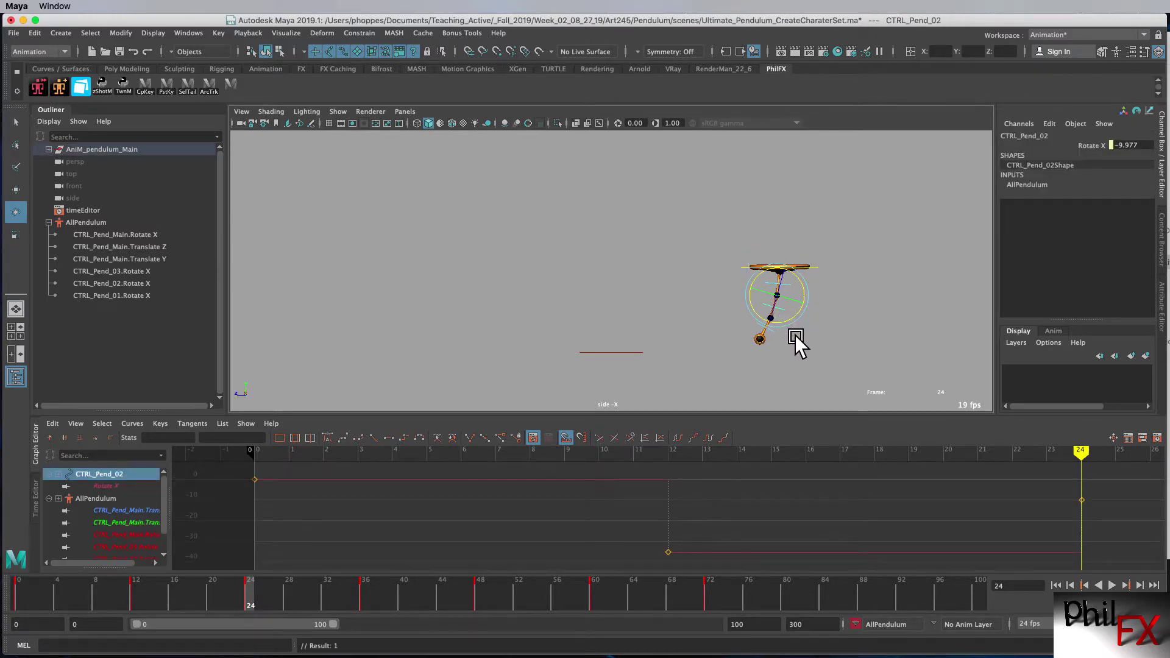
pyautogui.click(783, 328)
pyautogui.click(766, 334)
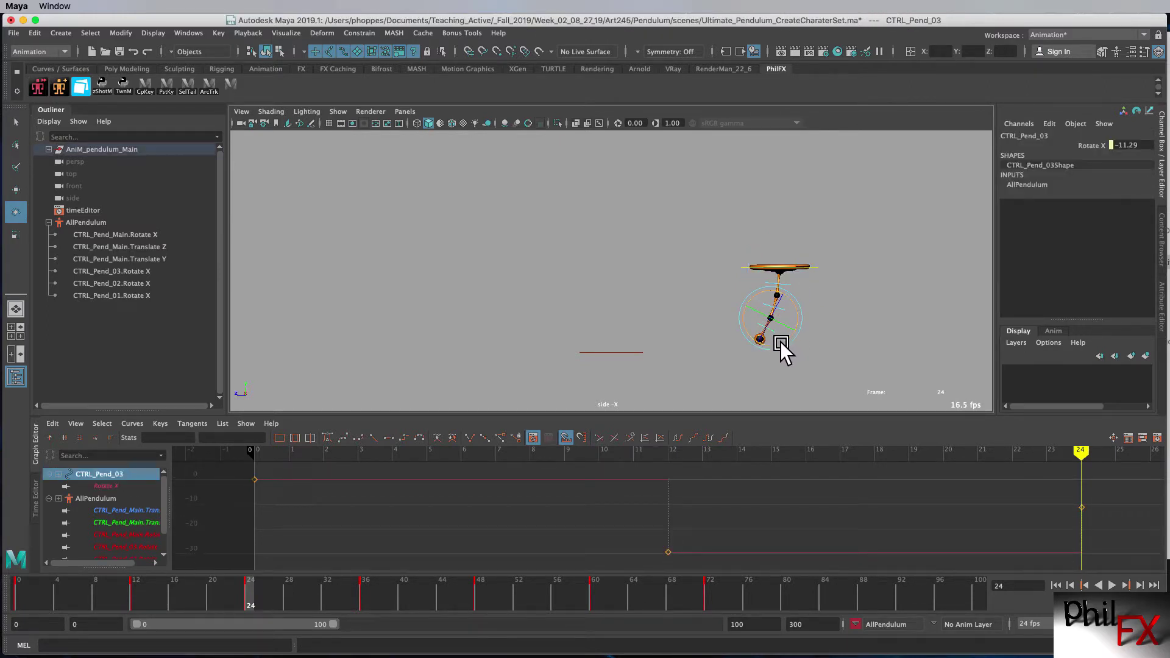
# Key CTRL_Pend_03's frame-24 rotation, then step through the keys from frame 0 to 36
pyautogui.press('s')
pyautogui.click(810, 368)
pyautogui.press(',')
pyautogui.press(',')
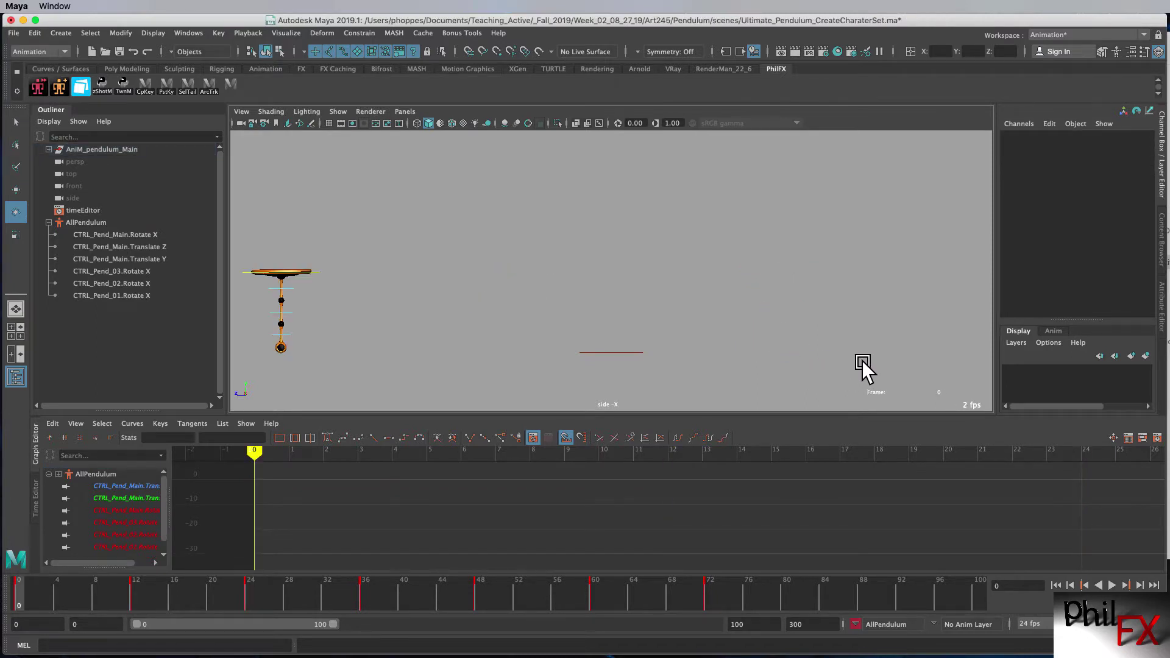
pyautogui.press('.')
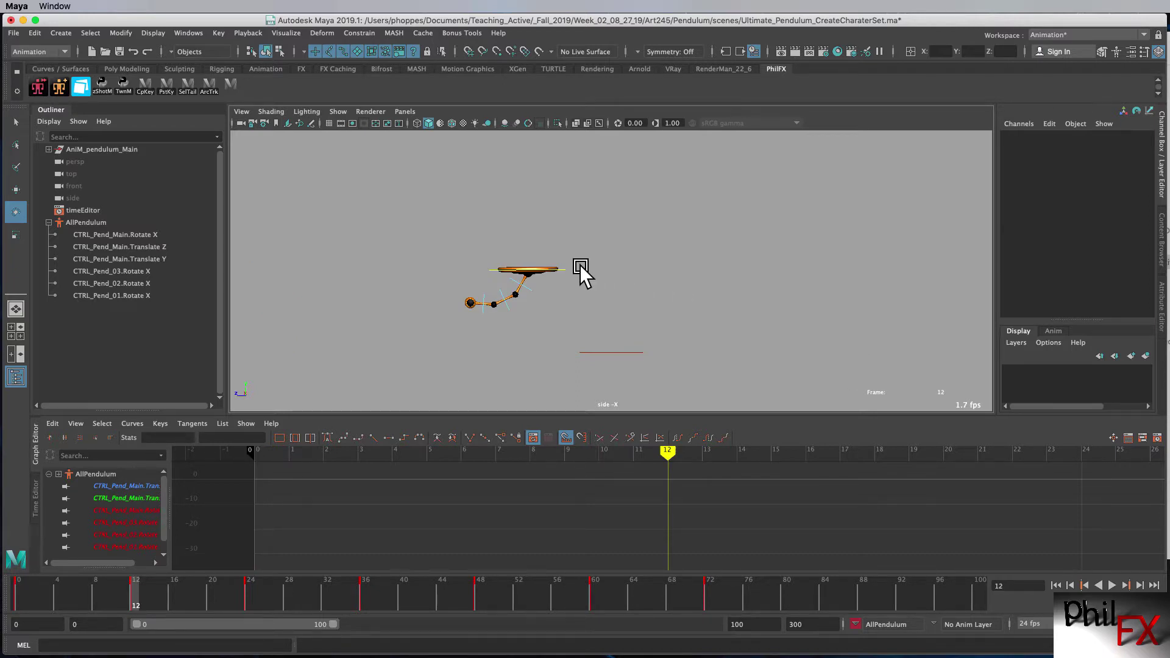
pyautogui.press('.')
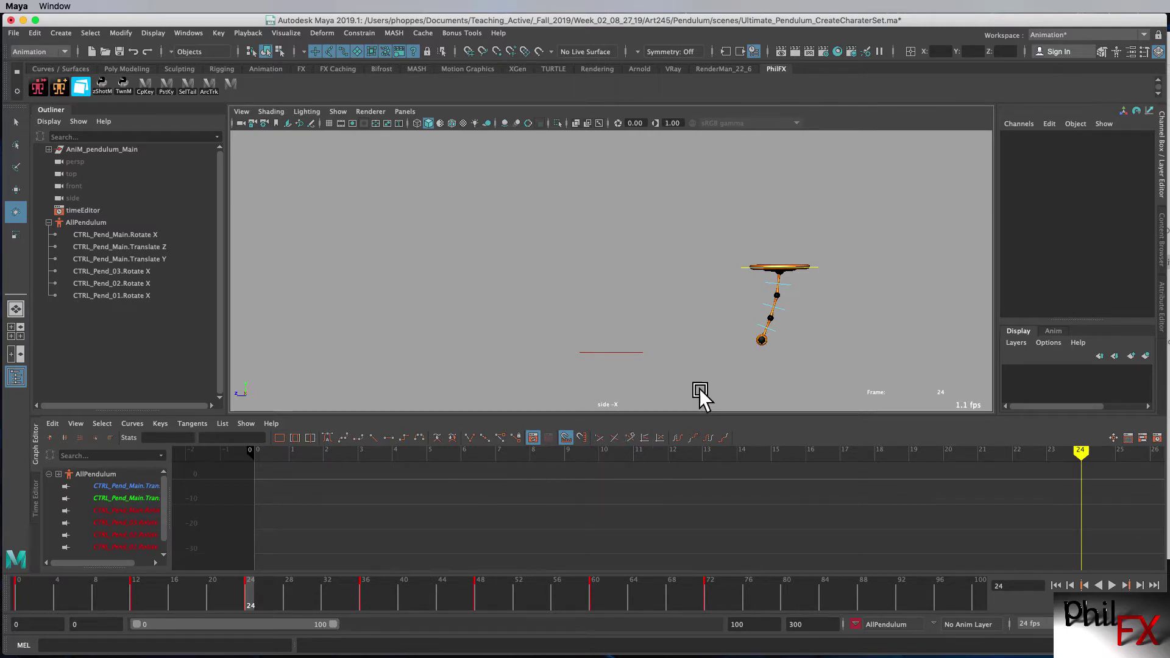
pyautogui.press('.')
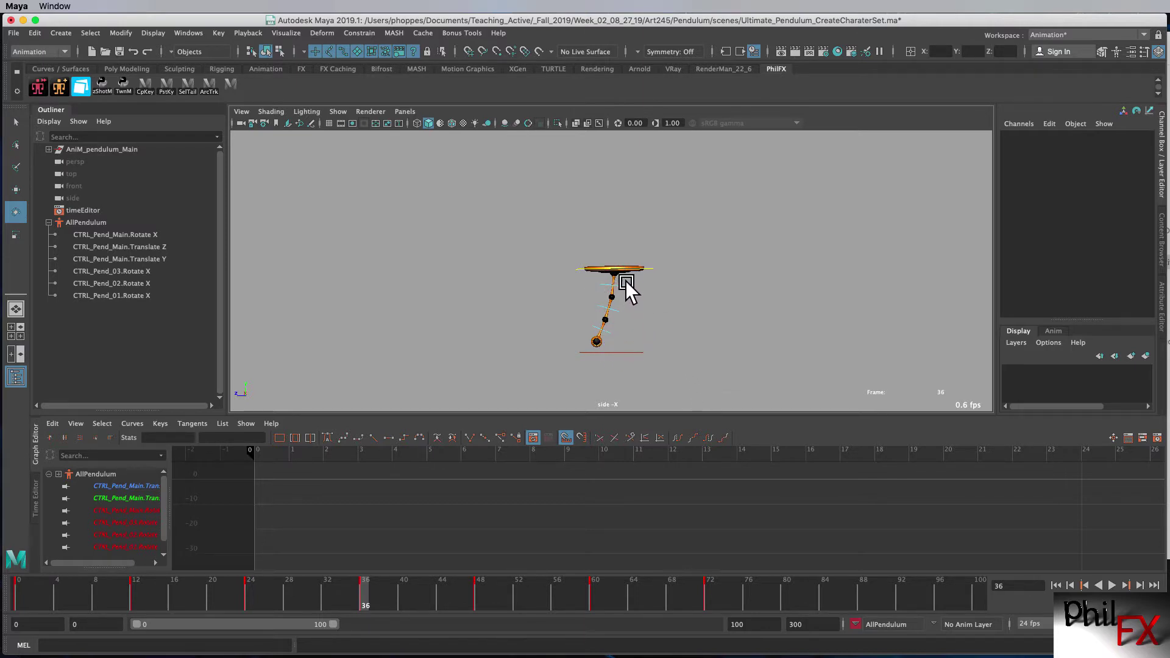
# At frame 36, rotate CTRL_Pend_01 toward vertical and CTRL_Pend_03 positively so the bob trails
pyautogui.click(622, 293)
pyautogui.moveTo(622, 299); pyautogui.dragTo(650, 313)
pyautogui.click(645, 294)
pyautogui.click(631, 317)
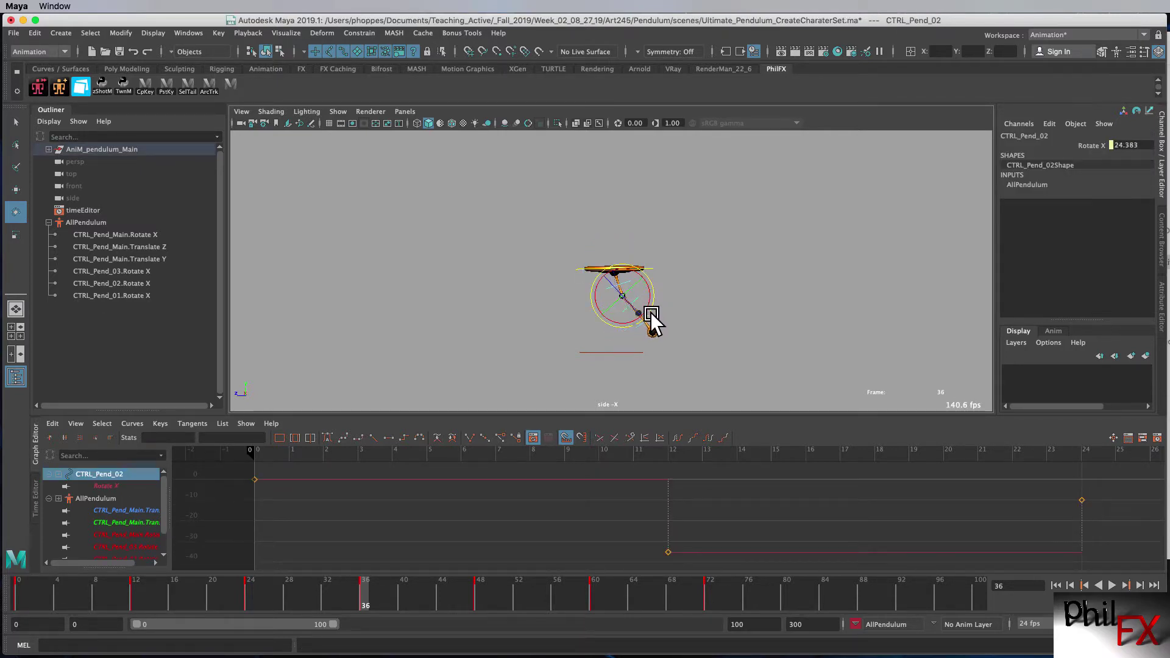
pyautogui.click(683, 312)
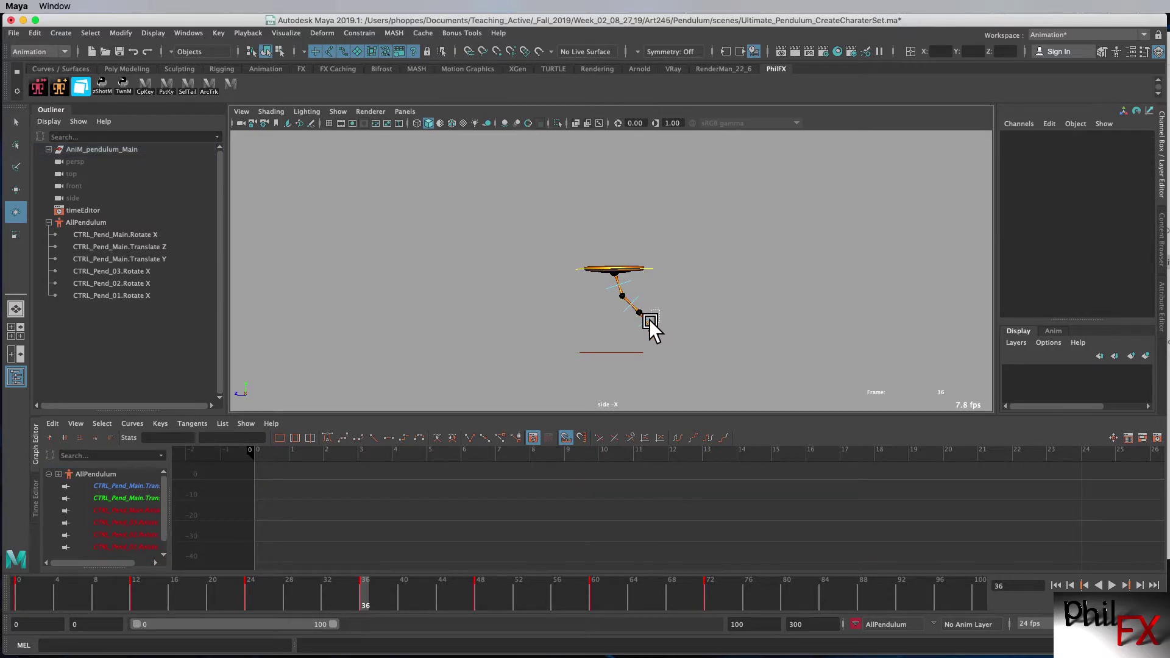
pyautogui.click(650, 322)
pyautogui.moveTo(638, 338); pyautogui.dragTo(651, 336)
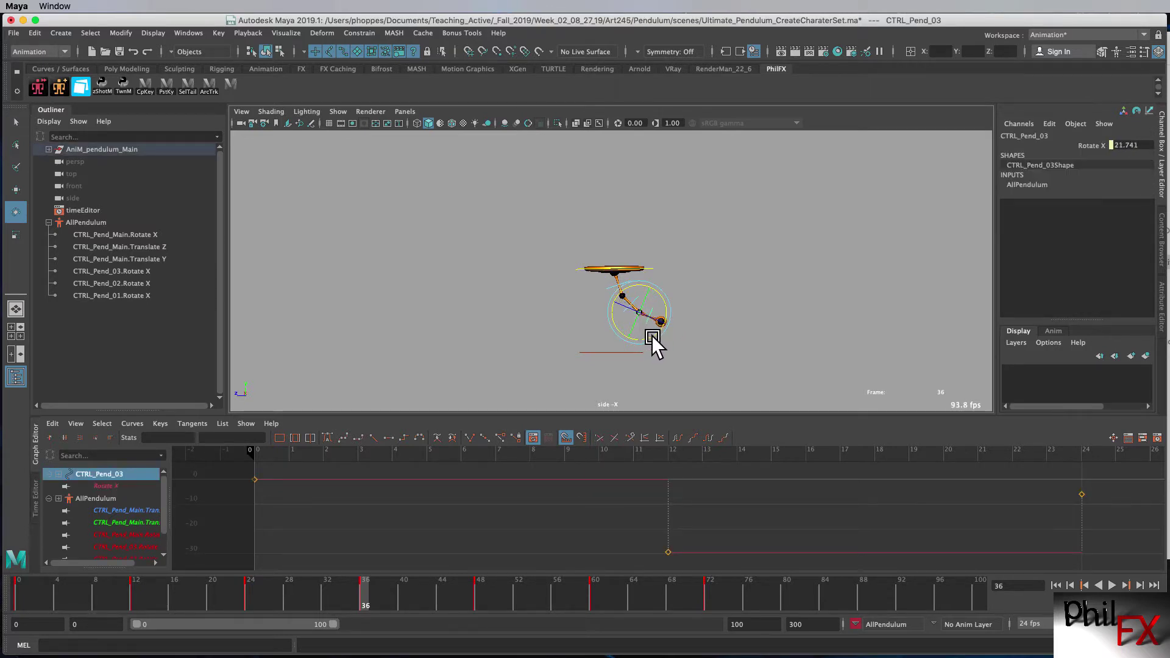
pyautogui.click(694, 354)
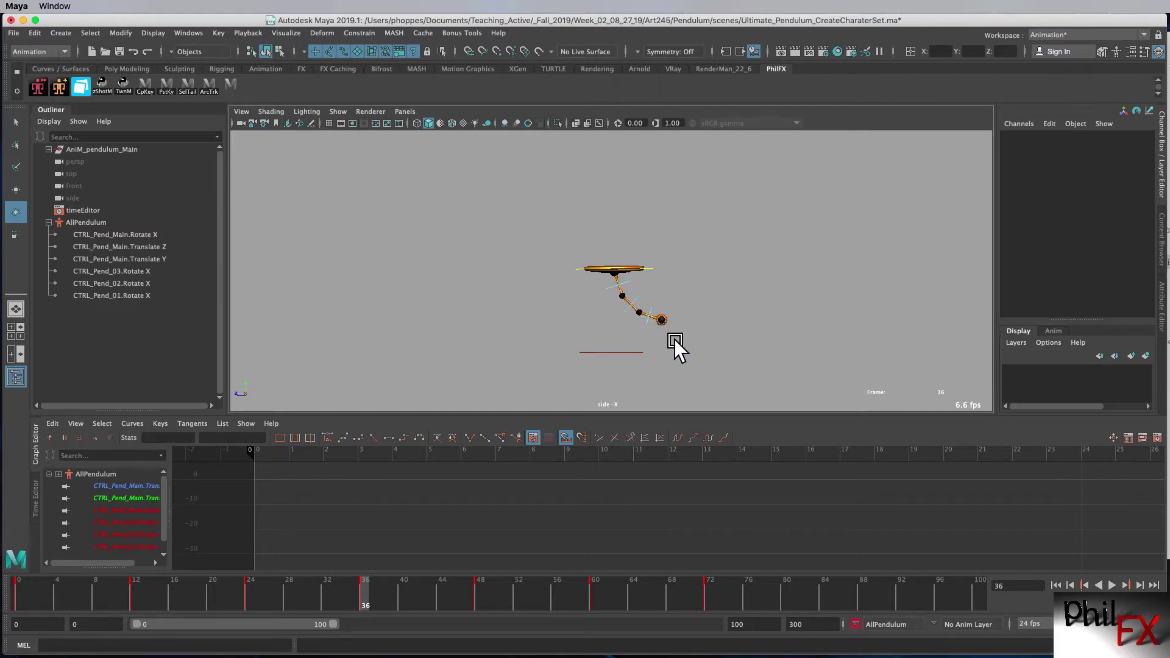
# Step back to the early keys, then forward key by key to the frame-48 pose
pyautogui.press(',')
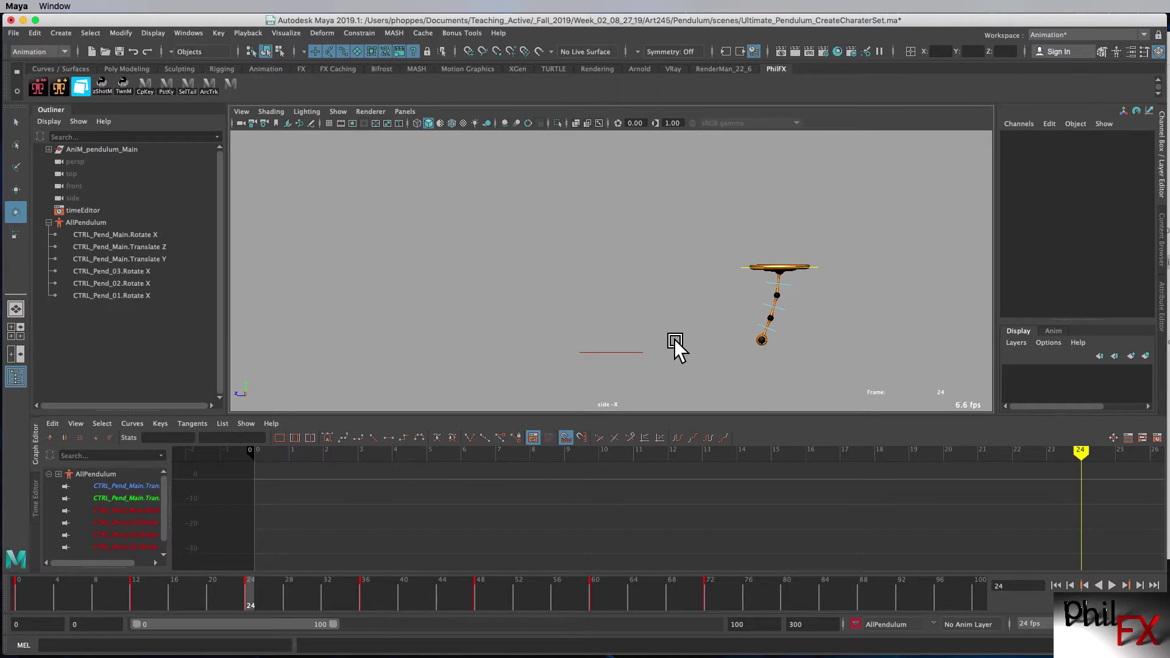
pyautogui.press(',')
pyautogui.press(',')
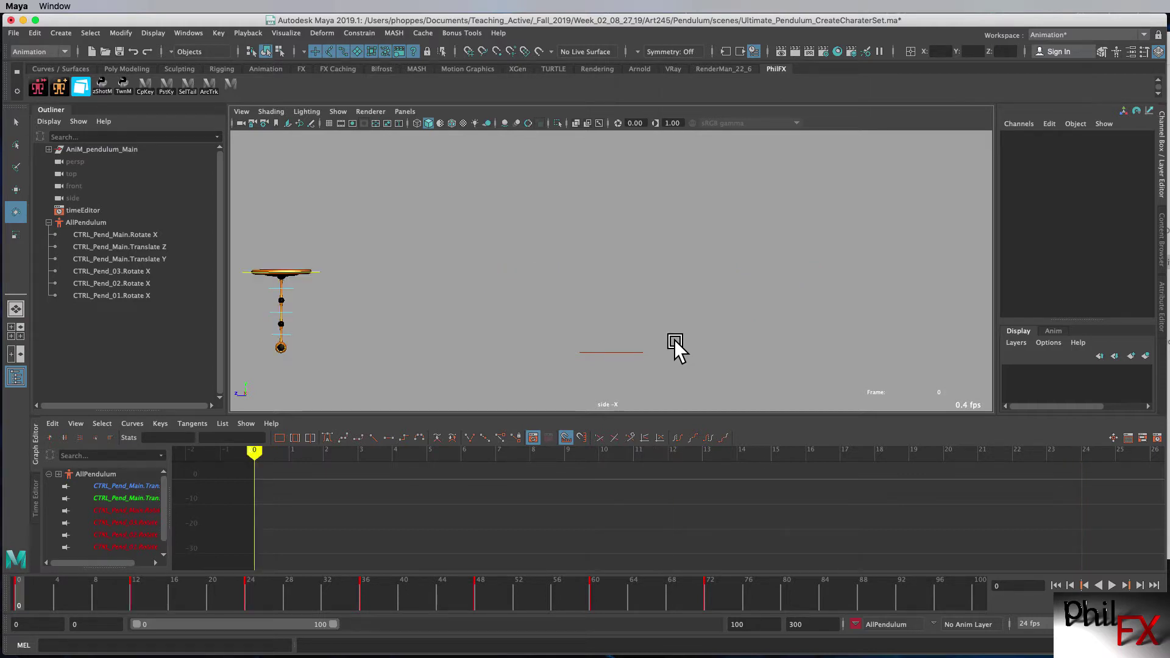
pyautogui.press('.')
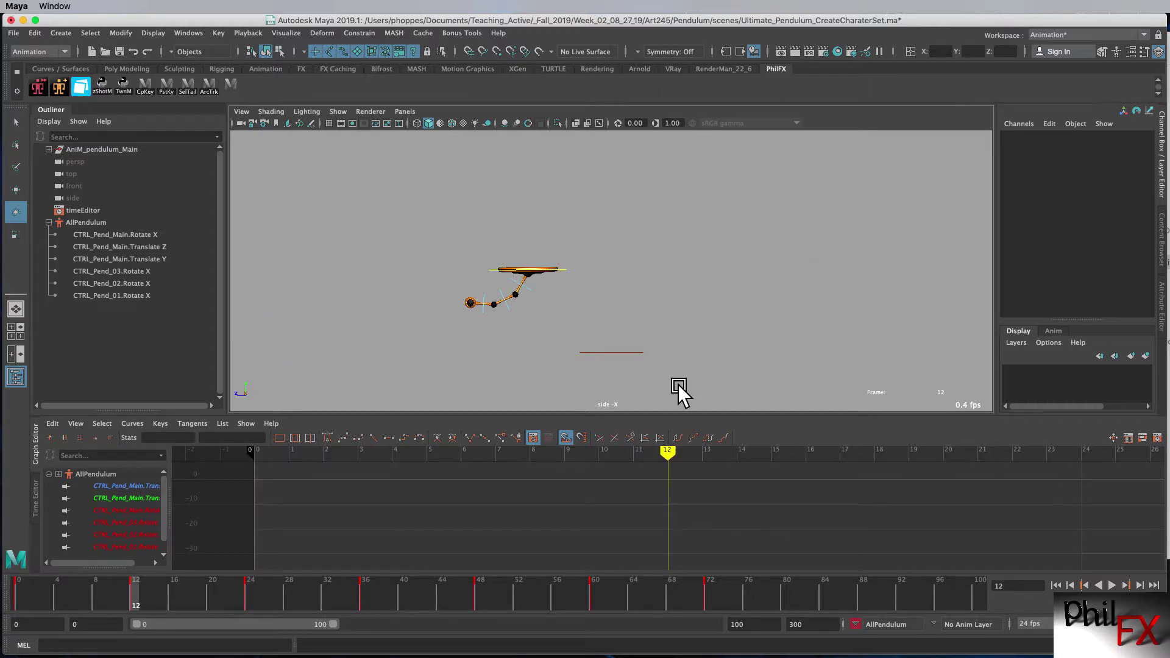
pyautogui.press('.')
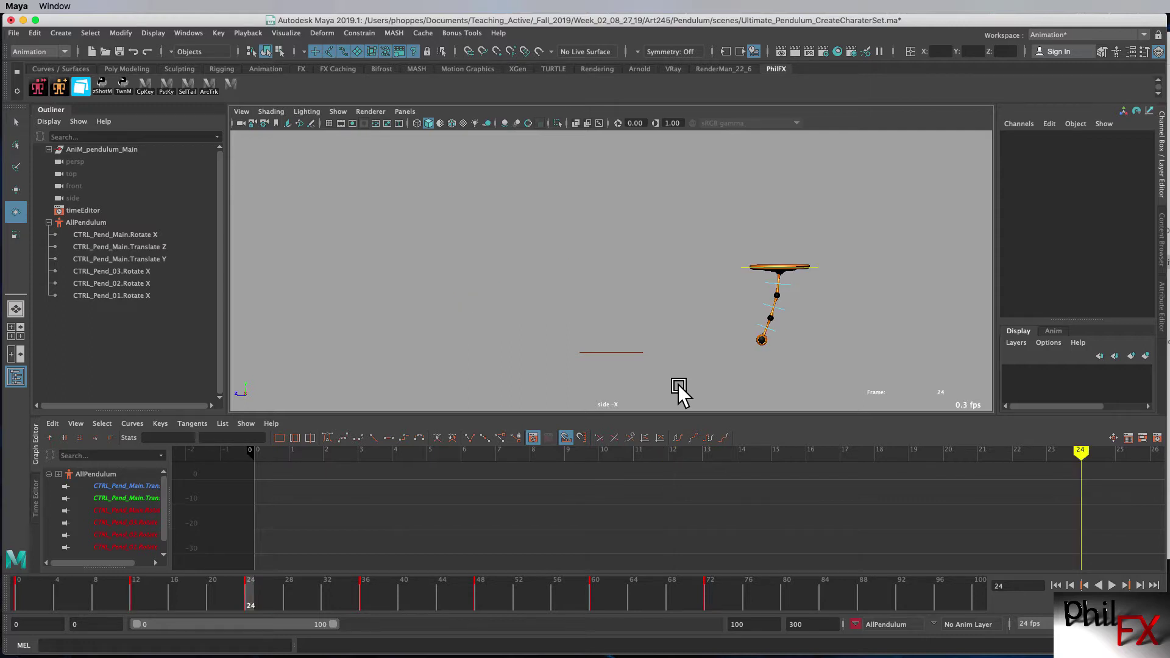
pyautogui.press('.')
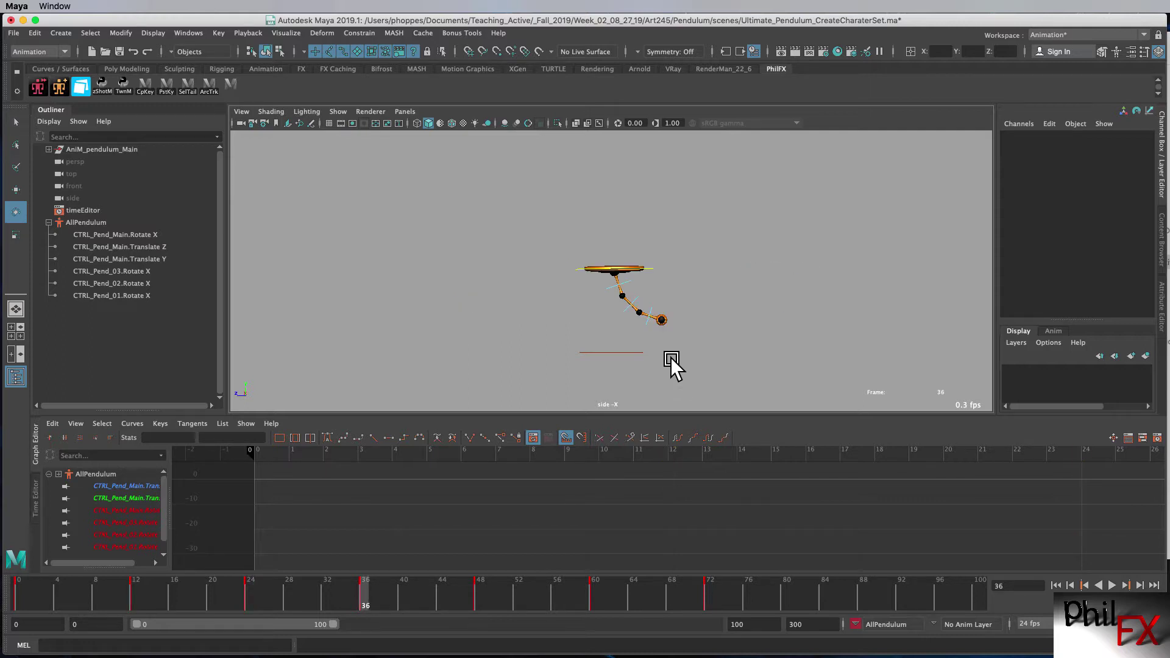
pyautogui.press('.')
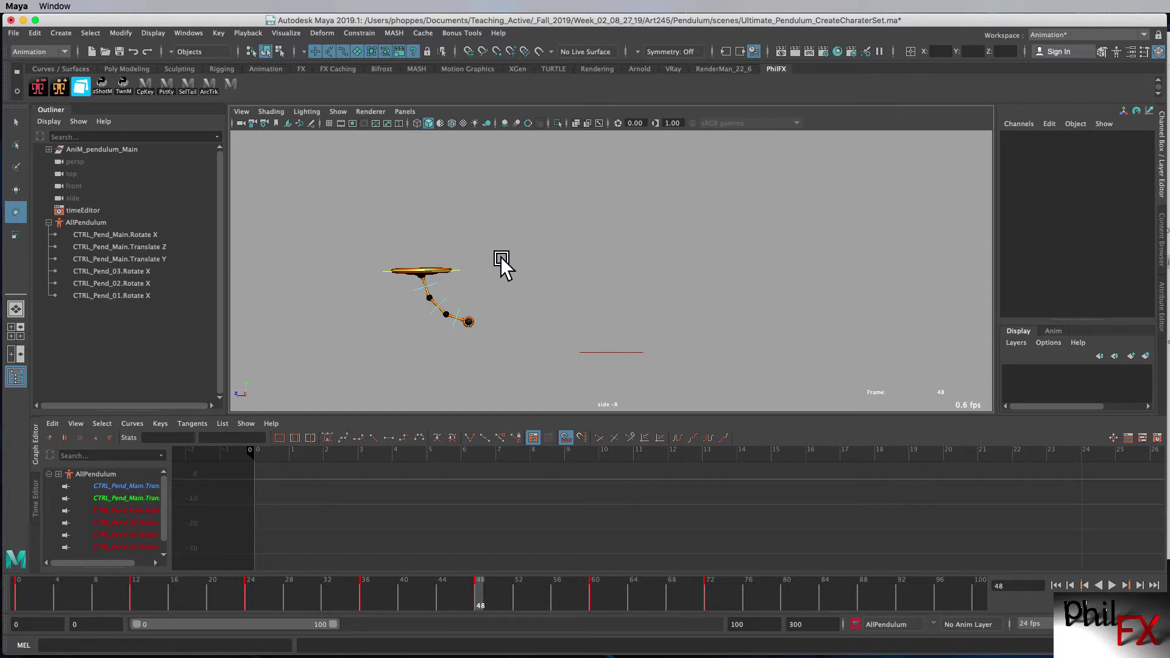
# At frame 48, rotate CTRL_Pend_01 (~6.3°), CTRL_Pend_02 and CTRL_Pend_03 (~10.5°), then key the pose
pyautogui.click(421, 293)
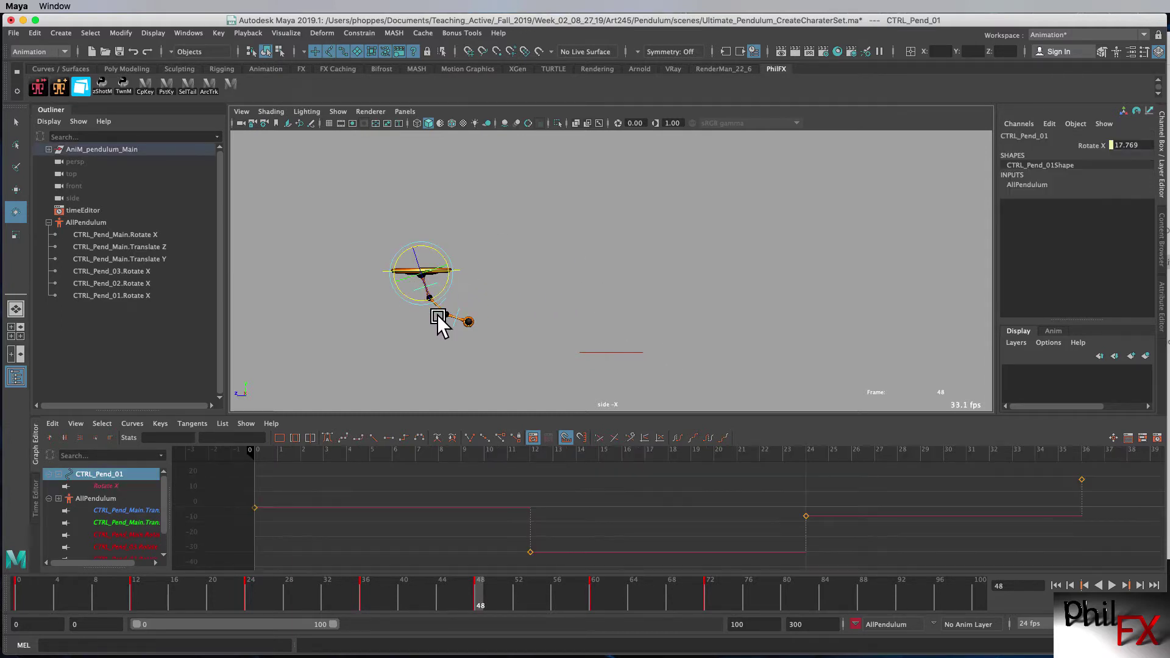
pyautogui.moveTo(438, 317)
pyautogui.mouseDown(button='middle')
pyautogui.moveTo(438, 299)
pyautogui.moveTo(441, 321)
pyautogui.mouseUp(button='middle')
pyautogui.click(397, 325)
pyautogui.click(427, 319)
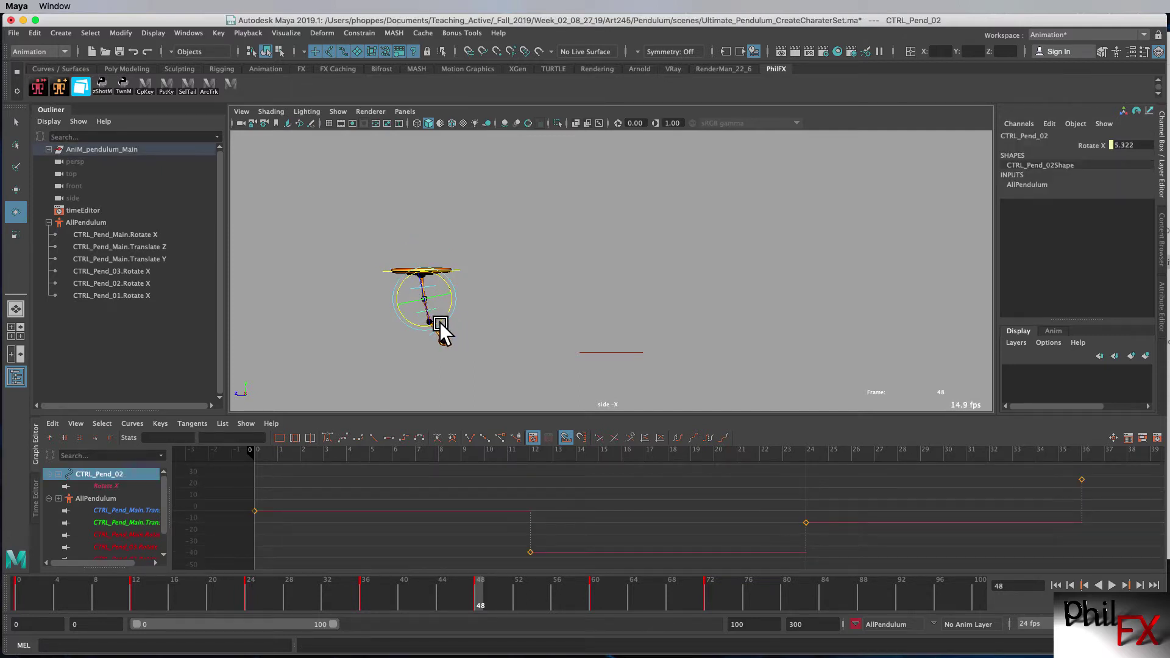
pyautogui.click(413, 334)
pyautogui.click(442, 343)
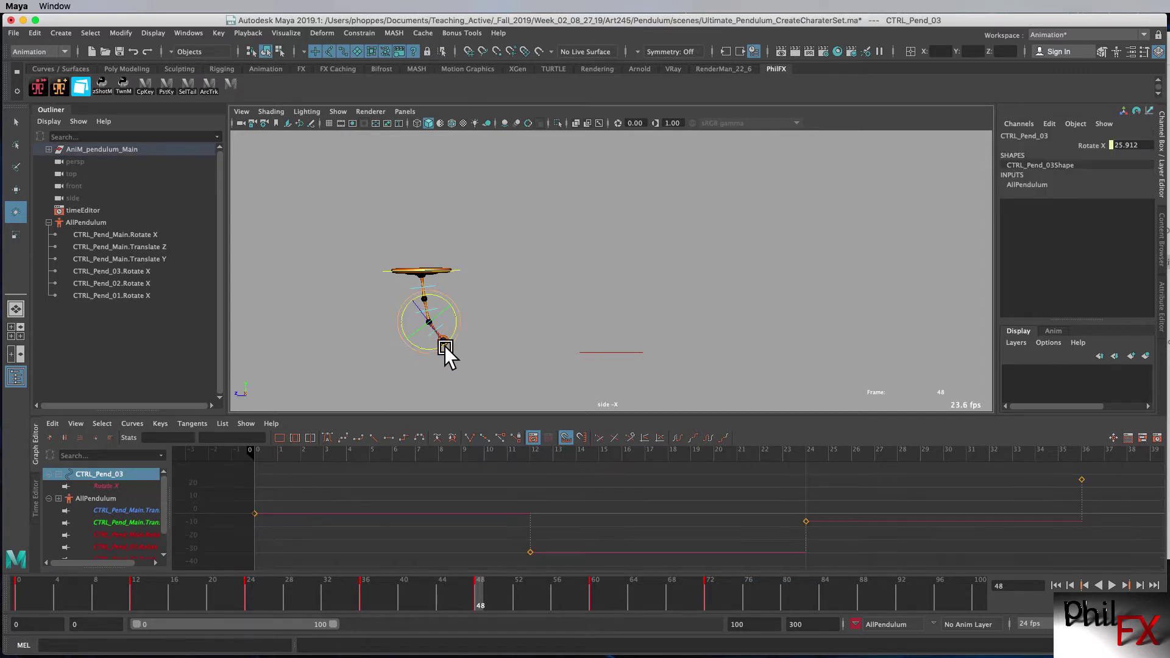
pyautogui.moveTo(457, 333); pyautogui.dragTo(452, 335, button='middle')
pyautogui.press('s')
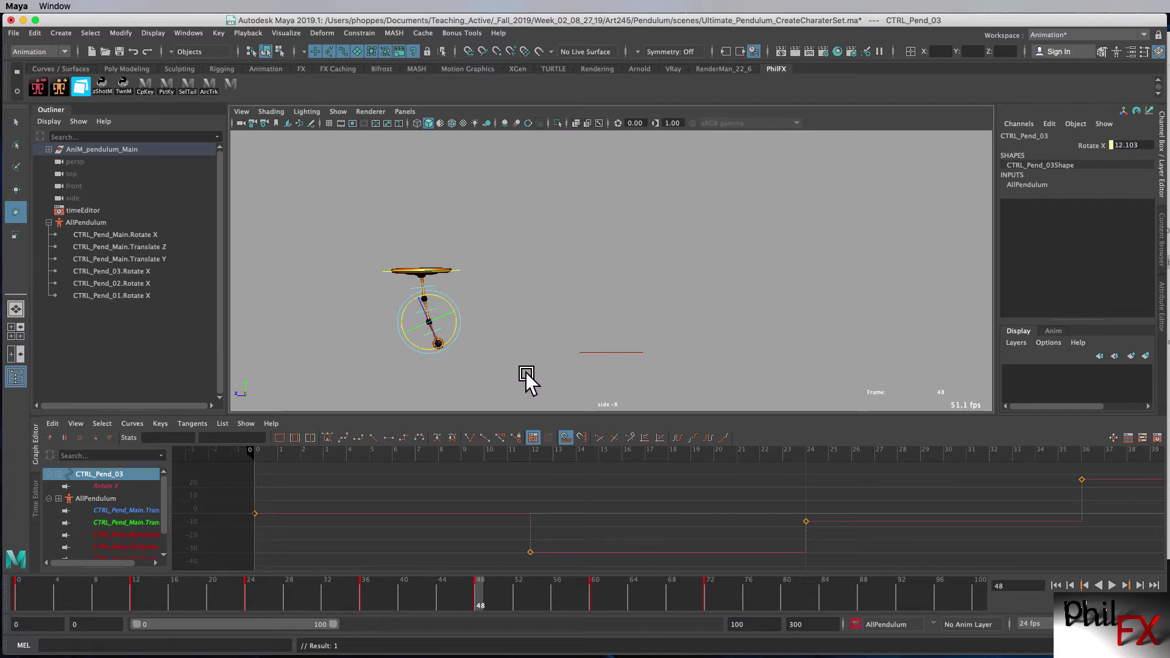
# Step forward and back through the keyframes between frames 24 and 72 to review the swing
pyautogui.press('.')
pyautogui.press('.')
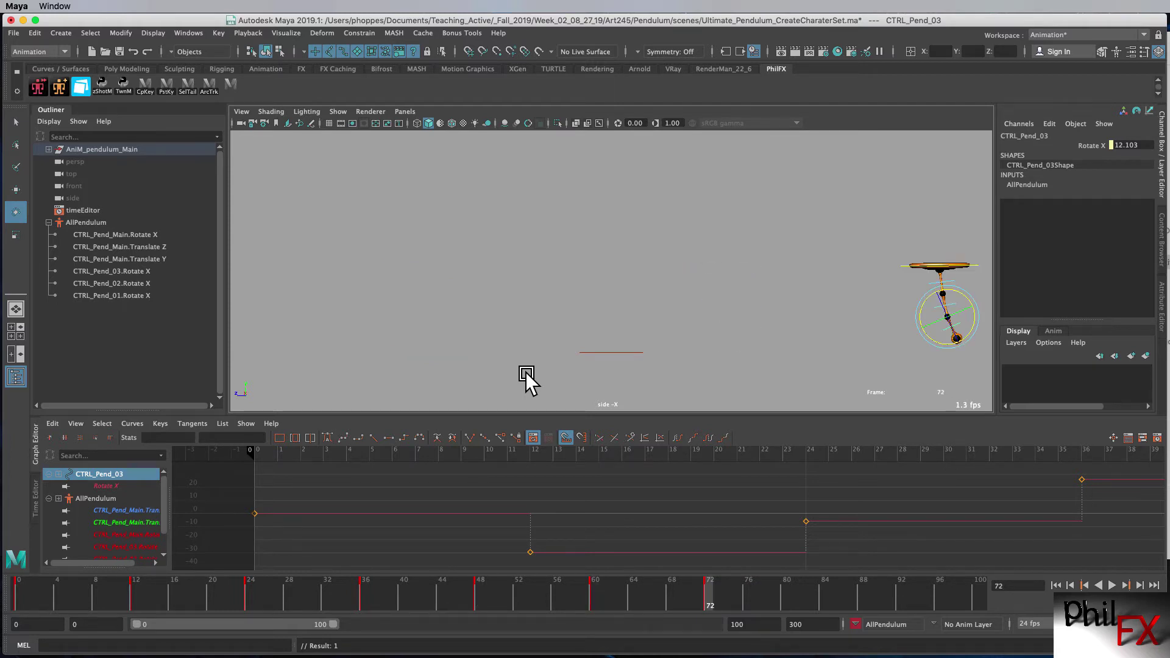
pyautogui.press(',')
pyautogui.press(',')
pyautogui.press(',')
pyautogui.press(',')
pyautogui.press(',')
pyautogui.press(',')
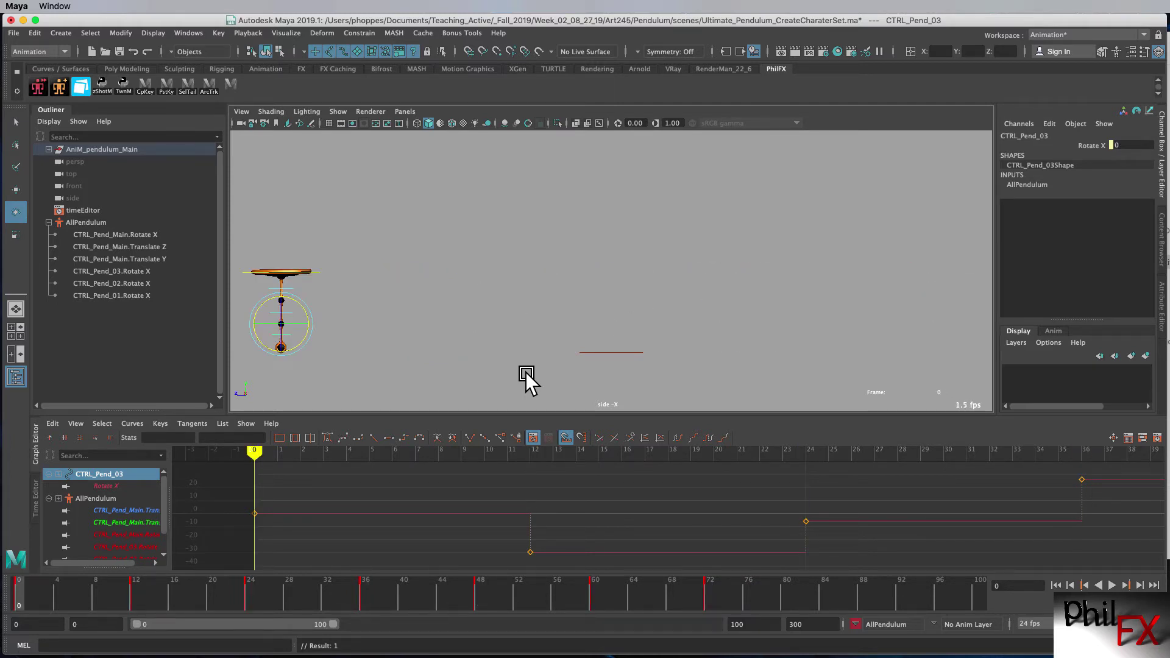
pyautogui.press(',')
pyautogui.press(',')
pyautogui.press(',')
pyautogui.press(',')
pyautogui.press('.')
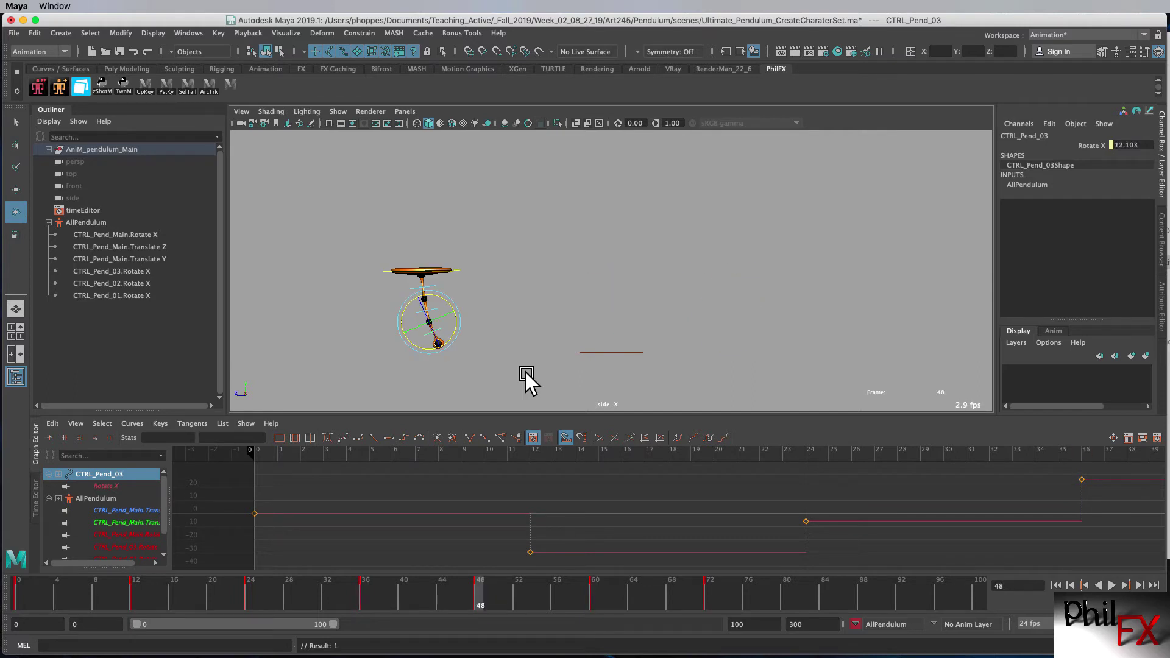
pyautogui.press('.')
pyautogui.press('.')
pyautogui.press('.')
pyautogui.press('.')
pyautogui.press(',')
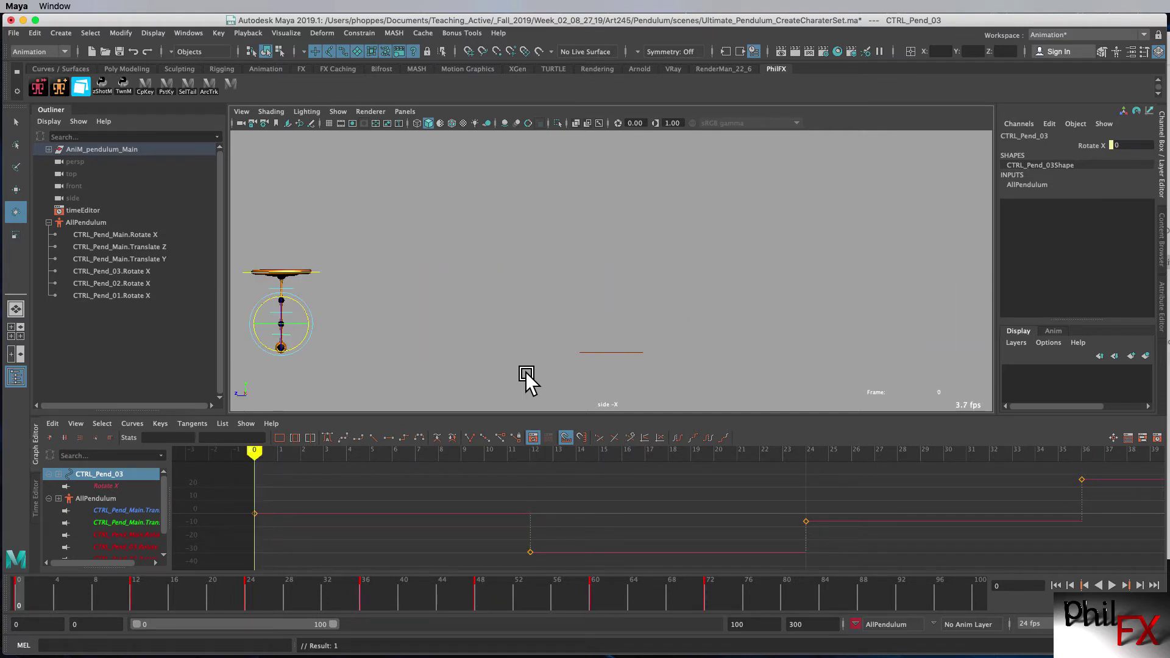
pyautogui.press('.')
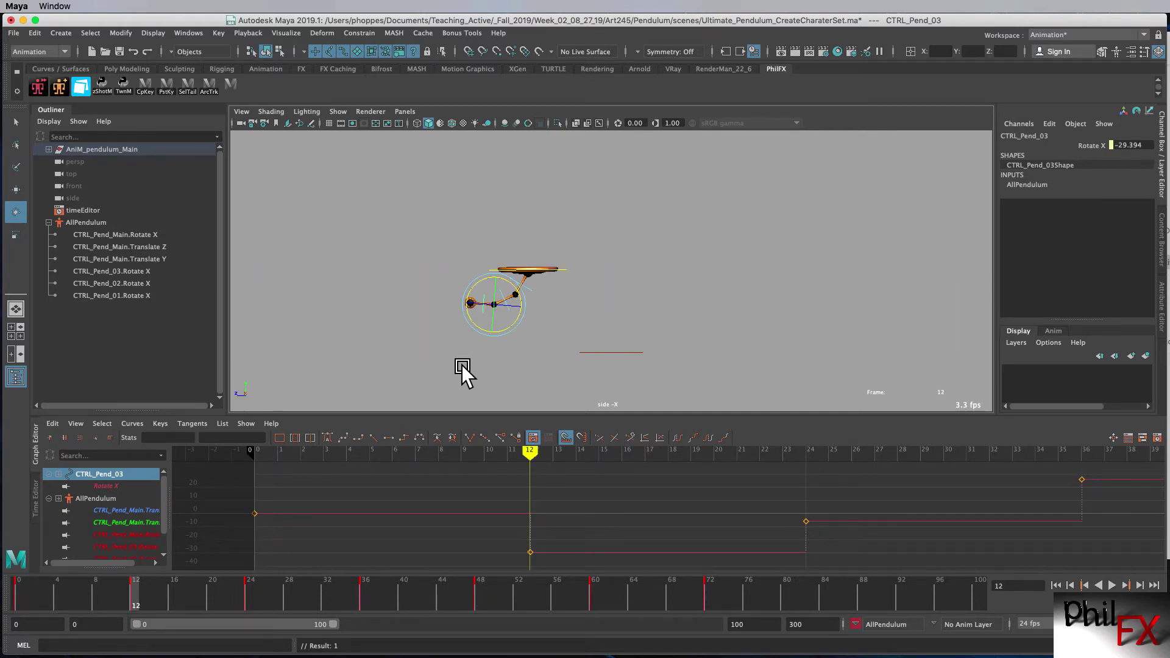
pyautogui.press('.')
pyautogui.press('.')
pyautogui.press('.')
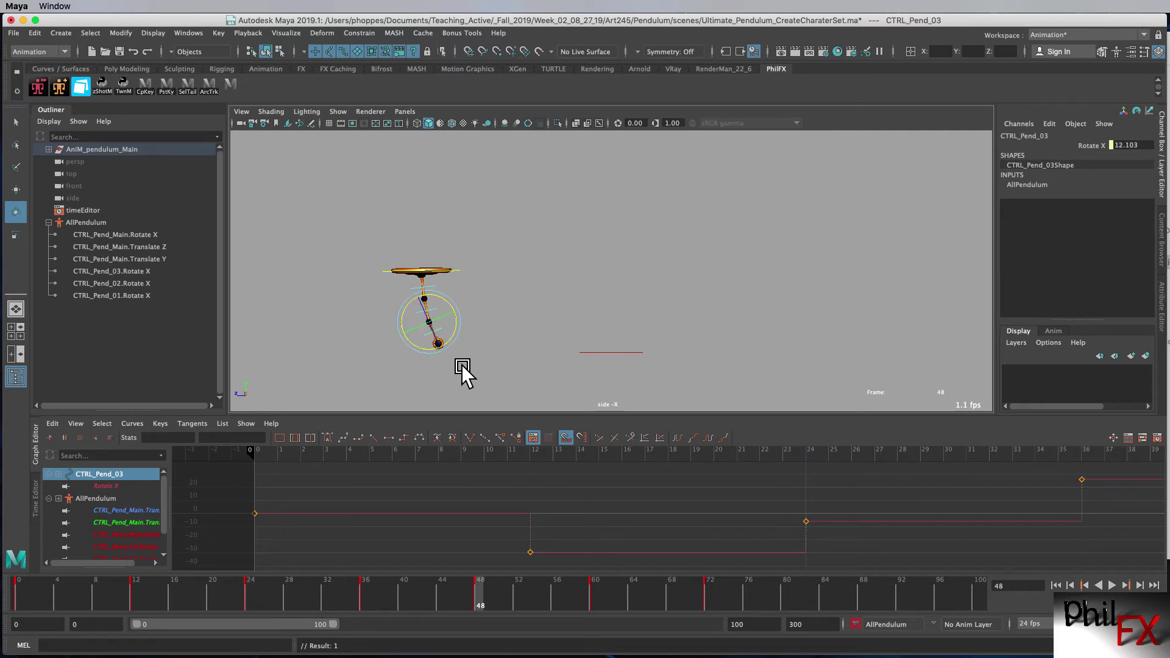
pyautogui.press('.')
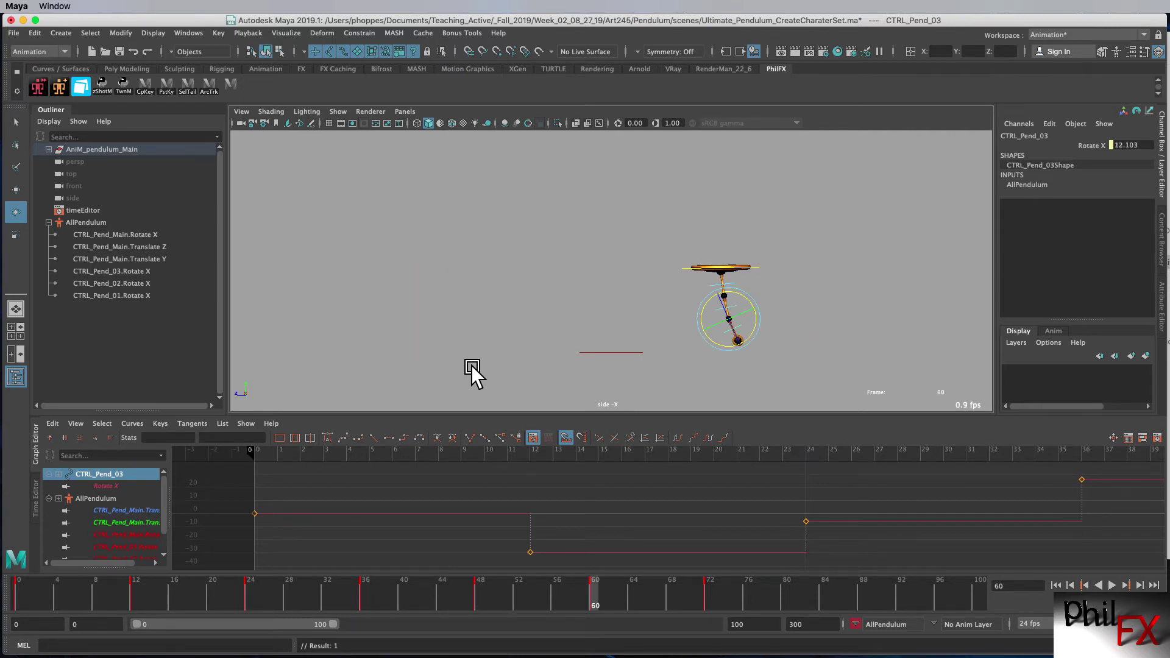
# At frame 60, rotate CTRL_Pend_01 to about -11.6° and CTRL_Pend_02 to about -31°, then adjust CTRL_Pend_03, keying each
pyautogui.click(740, 276)
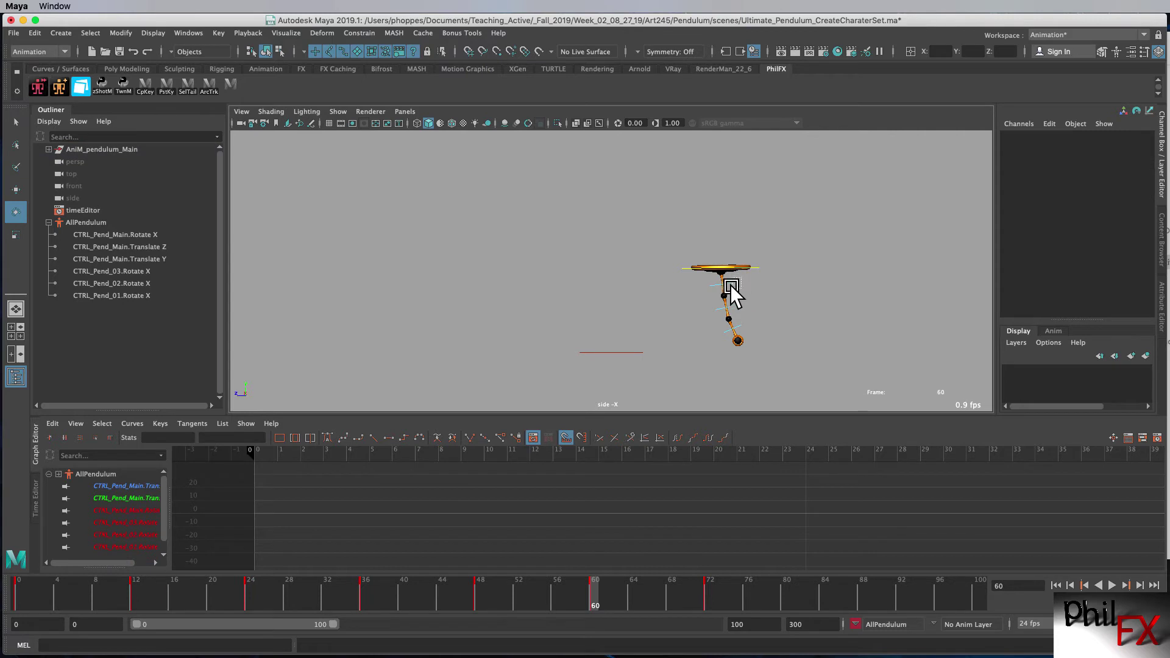
pyautogui.moveTo(734, 292)
pyautogui.mouseDown()
pyautogui.moveTo(753, 308)
pyautogui.moveTo(742, 287)
pyautogui.mouseUp()
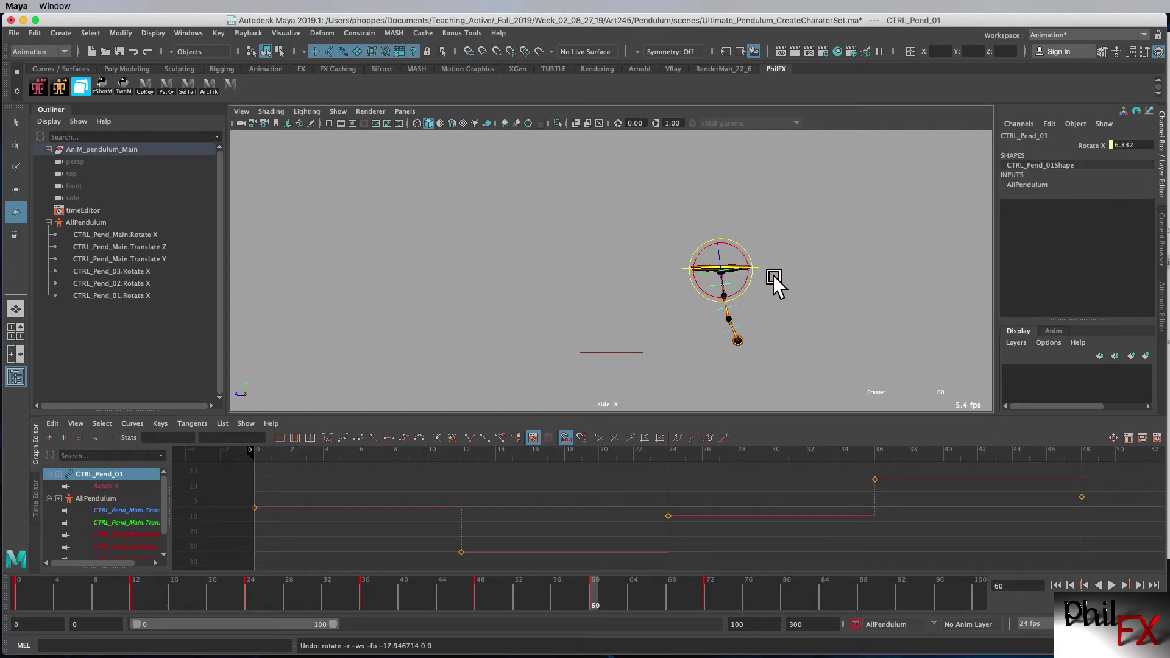
pyautogui.click(772, 276)
pyautogui.click(734, 286)
pyautogui.moveTo(747, 279); pyautogui.dragTo(709, 327)
pyautogui.click(766, 315)
pyautogui.click(716, 312)
pyautogui.click(707, 329)
pyautogui.click(692, 326)
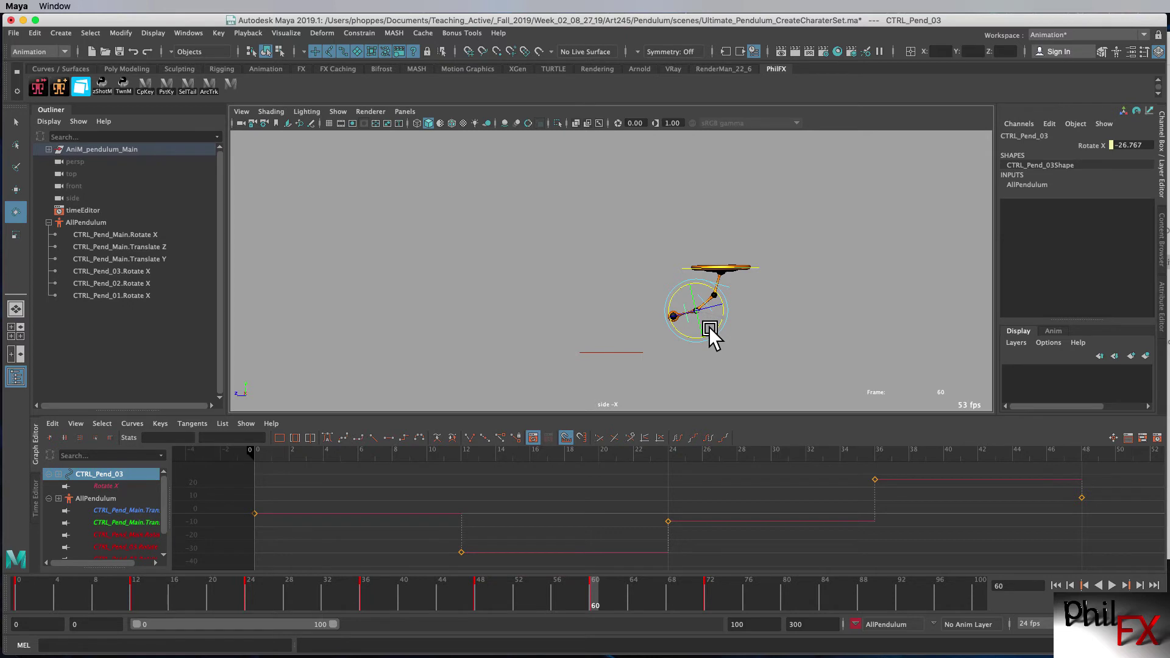
pyautogui.click(769, 340)
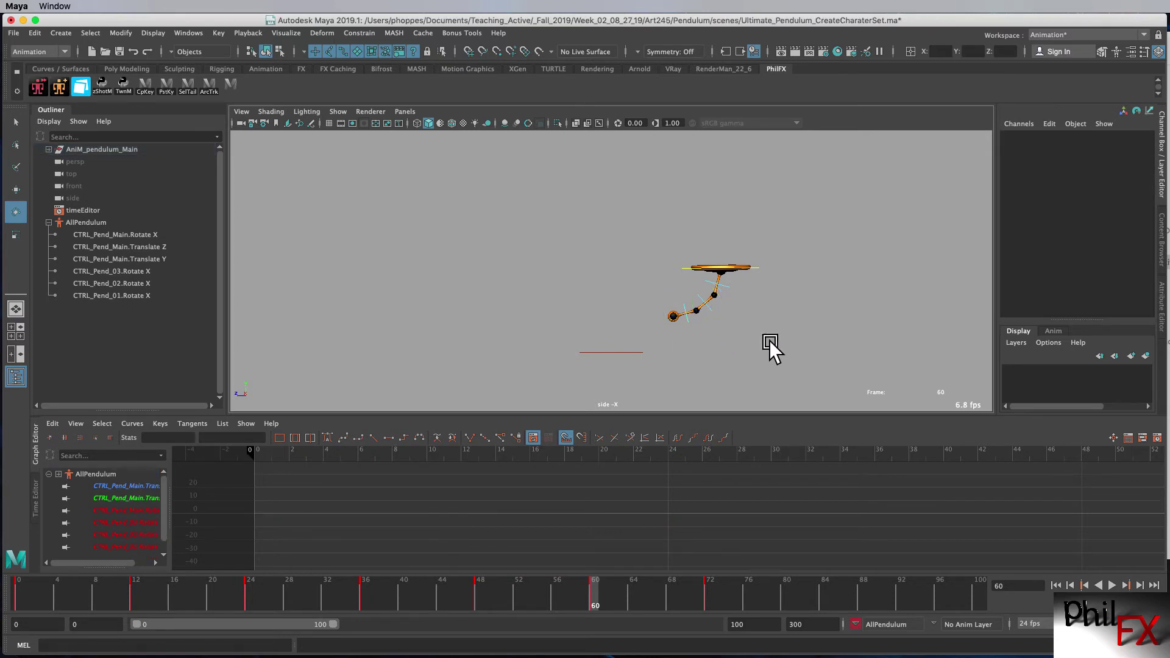
# At frame 72, key CTRL_Pend_01 at about -3.1°, CTRL_Pend_02 at -16.506° and CTRL_Pend_03 at -13.797°
pyautogui.press('.')
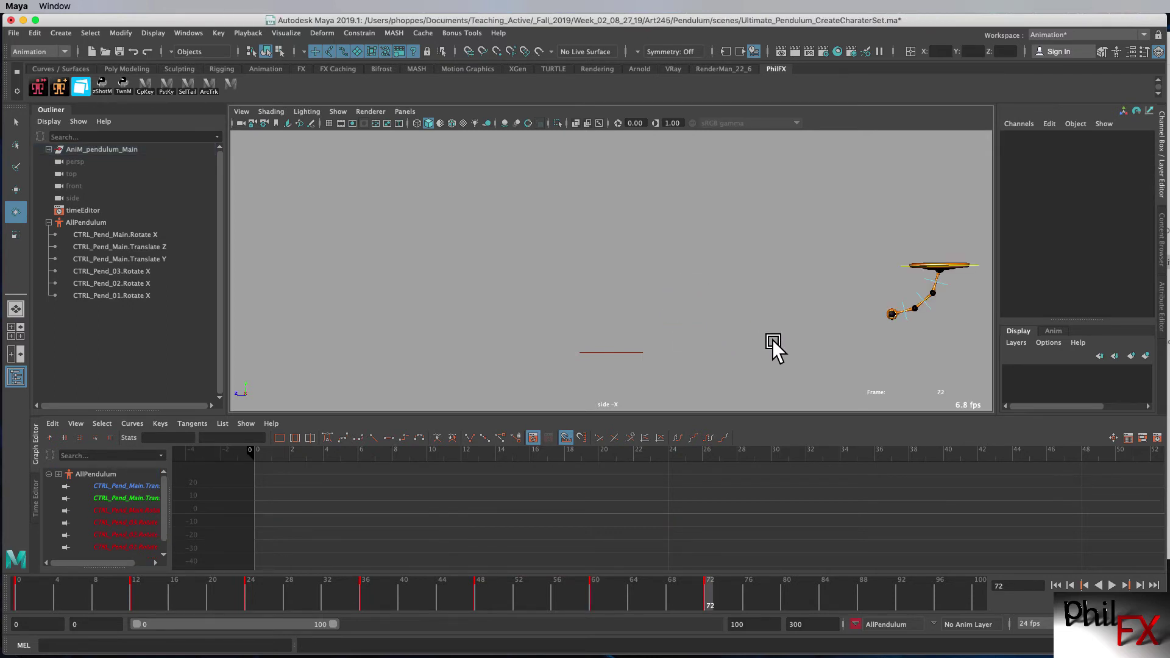
pyautogui.click(944, 289)
pyautogui.moveTo(918, 281); pyautogui.dragTo(921, 292)
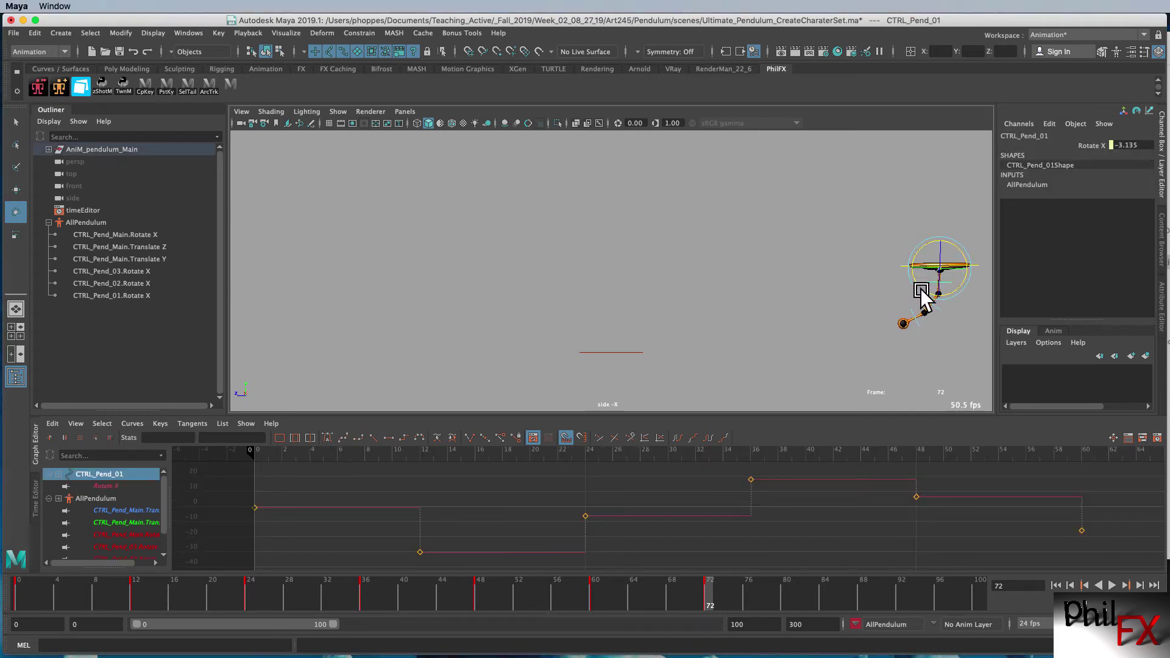
pyautogui.click(951, 311)
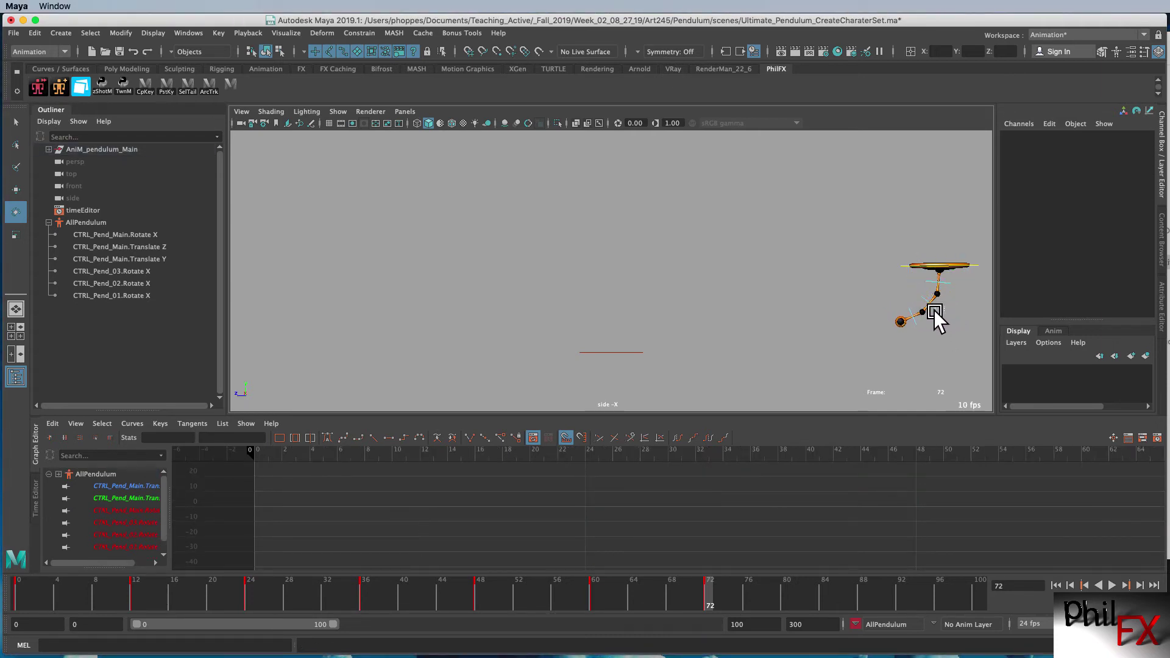
pyautogui.click(936, 314)
pyautogui.moveTo(915, 301); pyautogui.dragTo(914, 315)
pyautogui.click(947, 334)
pyautogui.click(921, 329)
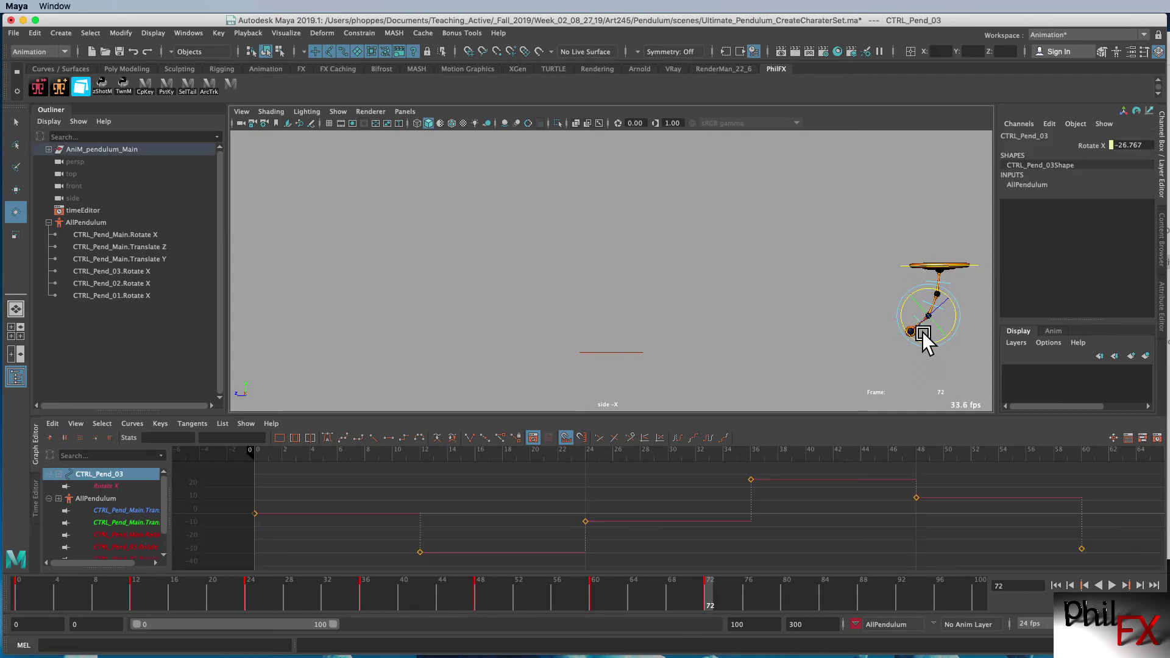
pyautogui.moveTo(901, 311); pyautogui.dragTo(932, 342)
# Return the time slider to frame 0 and play the pendulum's overlapping swing forward
pyautogui.click(255, 451)
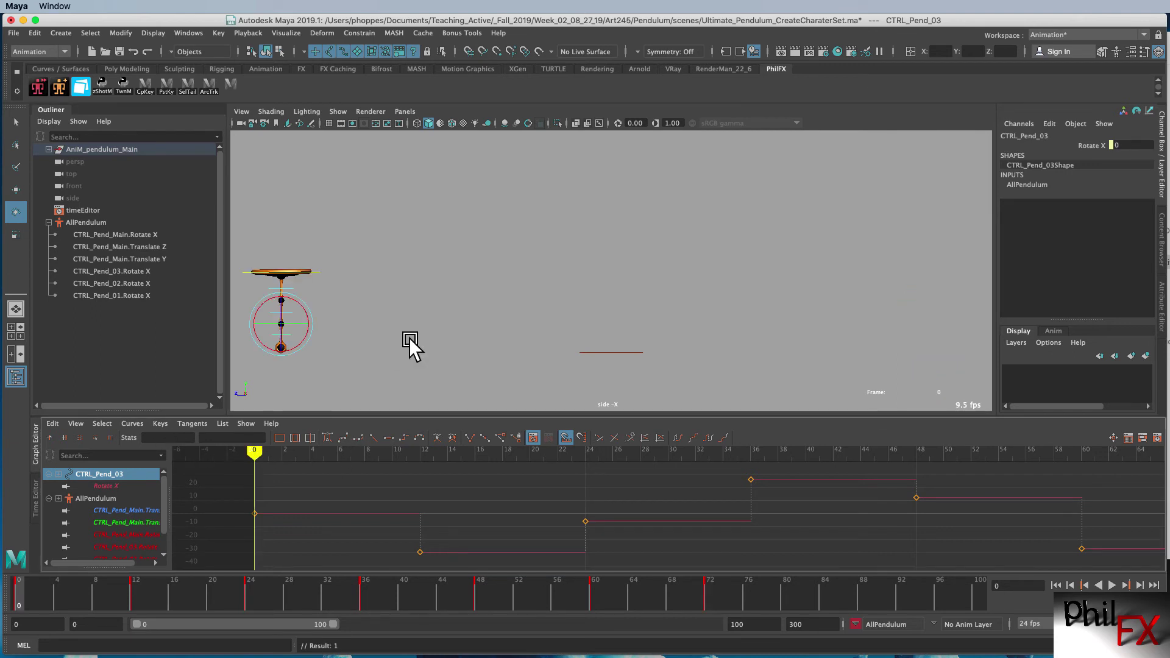
pyautogui.click(1111, 586)
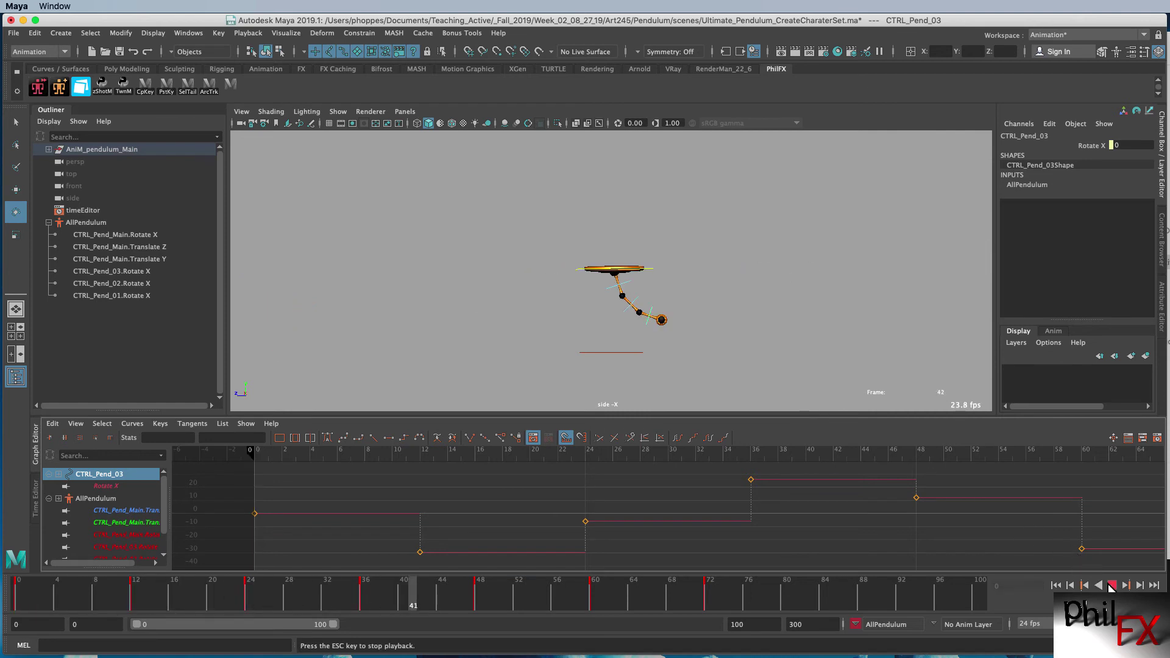